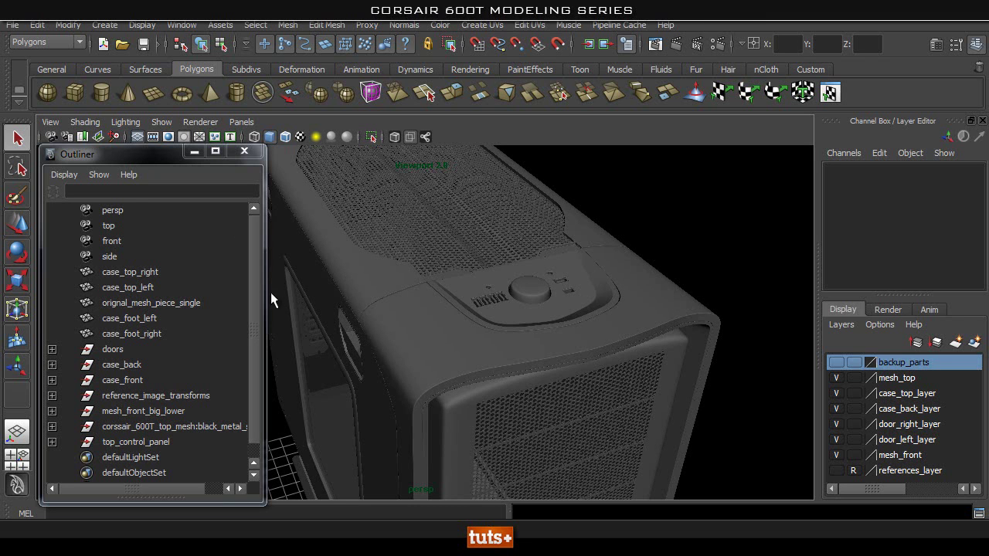
# Widen the Outliner window so that the full object names fit.
pyautogui.moveTo(265, 307); pyautogui.dragTo(309, 307)
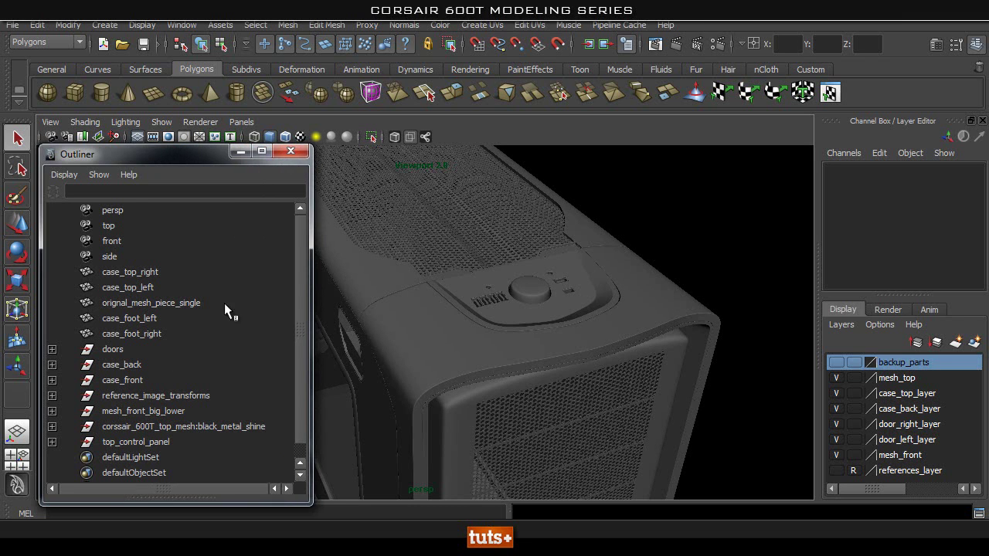
pyautogui.moveTo(301, 247); pyautogui.dragTo(302, 274)
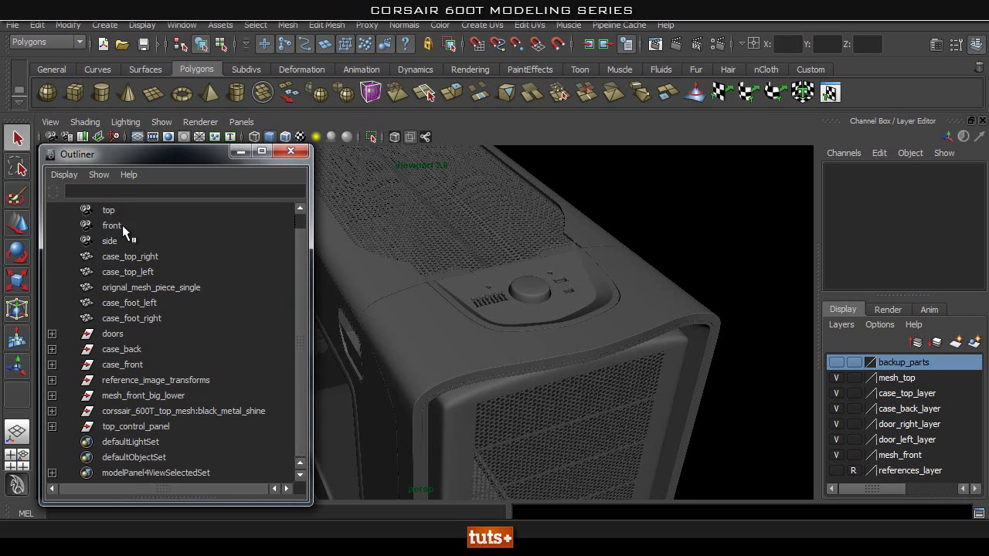
pyautogui.scroll(1, 297, 307)
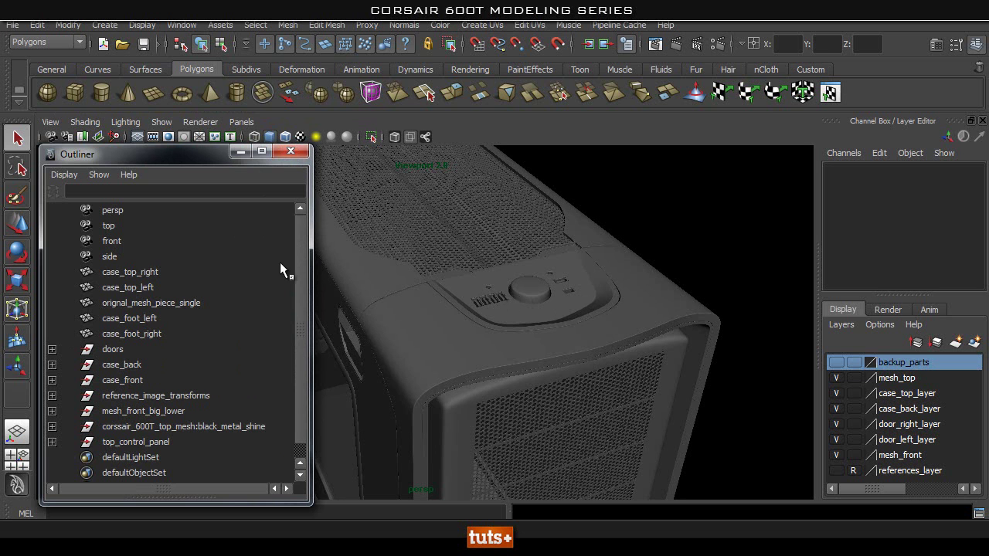
pyautogui.moveTo(310, 287)
pyautogui.mouseDown()
pyautogui.moveTo(321, 287)
pyautogui.moveTo(307, 294)
pyautogui.mouseUp()
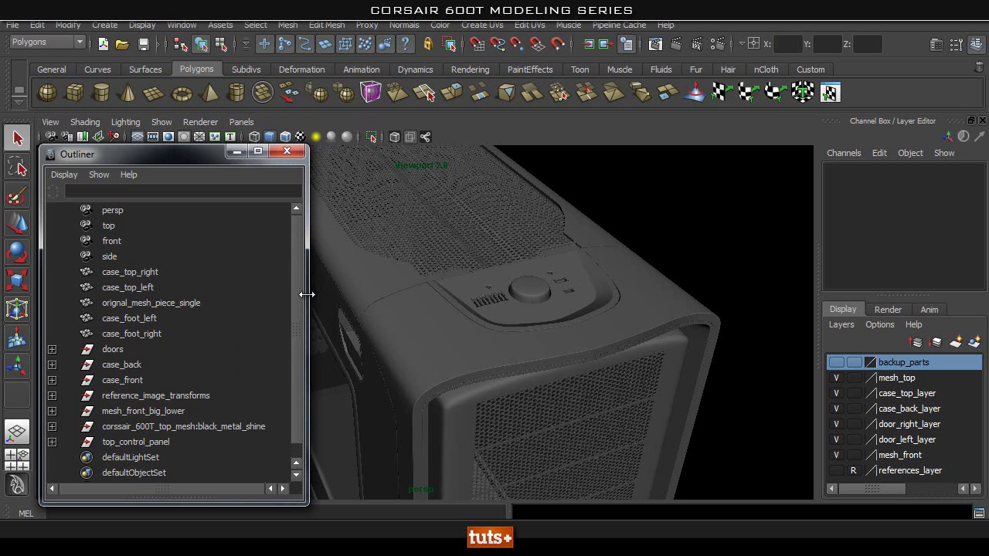
# Examine the computer case model from several angles, covering its top mesh, control panel, front grille and side door.
pyautogui.keyDown('alt'); pyautogui.moveTo(633, 287); pyautogui.dragTo(490, 285, button='right'); pyautogui.keyUp('alt')
pyautogui.keyDown('alt'); pyautogui.moveTo(490, 285); pyautogui.dragTo(578, 355, button='middle'); pyautogui.keyUp('alt')
pyautogui.keyDown('alt'); pyautogui.moveTo(578, 355); pyautogui.dragTo(619, 296); pyautogui.keyUp('alt')
pyautogui.keyDown('alt'); pyautogui.moveTo(559, 350); pyautogui.dragTo(556, 325); pyautogui.keyUp('alt')
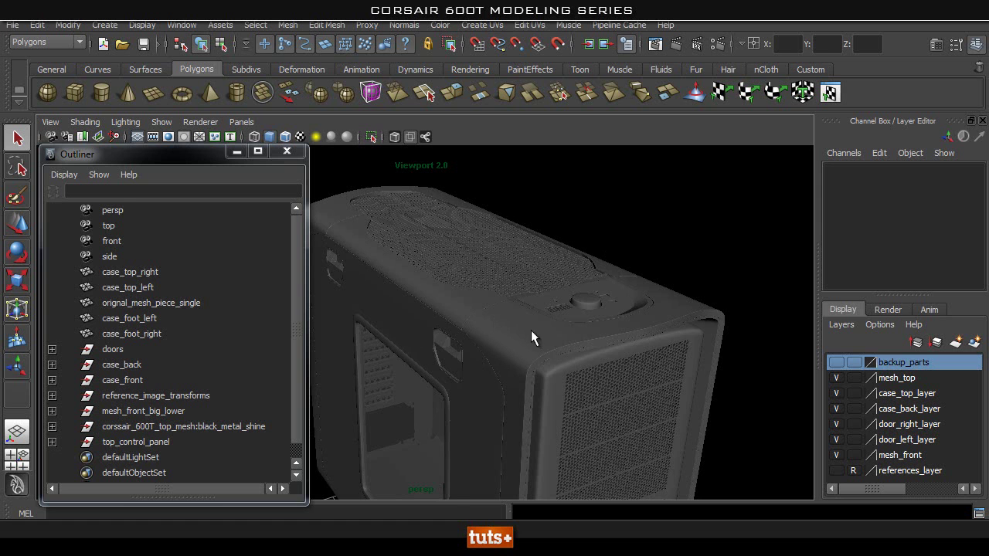
pyautogui.keyDown('alt'); pyautogui.moveTo(532, 330); pyautogui.dragTo(499, 320, button='right'); pyautogui.keyUp('alt')
pyautogui.keyDown('alt'); pyautogui.moveTo(499, 320); pyautogui.dragTo(570, 241, button='middle'); pyautogui.keyUp('alt')
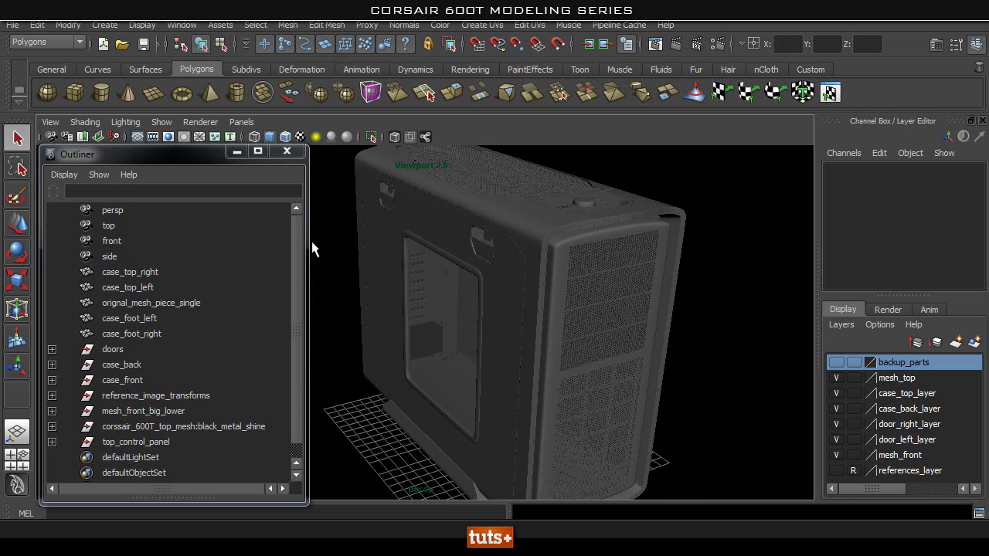
pyautogui.keyDown('alt'); pyautogui.moveTo(529, 203); pyautogui.dragTo(556, 361); pyautogui.keyUp('alt')
pyautogui.keyDown('alt'); pyautogui.moveTo(556, 361); pyautogui.dragTo(611, 361, button='right'); pyautogui.keyUp('alt')
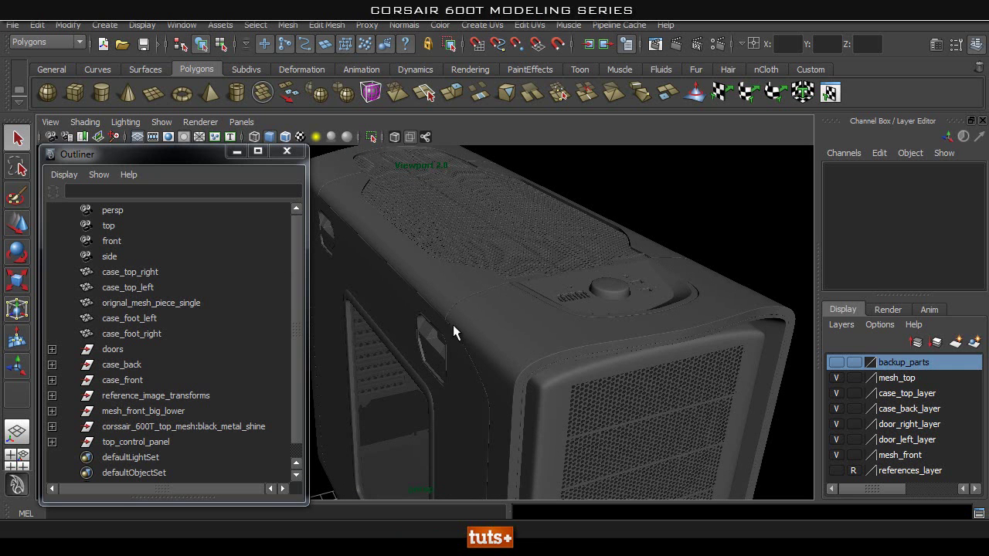
pyautogui.keyDown('alt'); pyautogui.moveTo(440, 398); pyautogui.dragTo(641, 286); pyautogui.keyUp('alt')
pyautogui.keyDown('alt'); pyautogui.moveTo(641, 287); pyautogui.dragTo(607, 253, button='right'); pyautogui.keyUp('alt')
pyautogui.keyDown('alt'); pyautogui.moveTo(607, 253); pyautogui.dragTo(503, 301); pyautogui.keyUp('alt')
pyautogui.keyDown('alt'); pyautogui.moveTo(404, 435); pyautogui.dragTo(514, 370, button='right'); pyautogui.keyUp('alt')
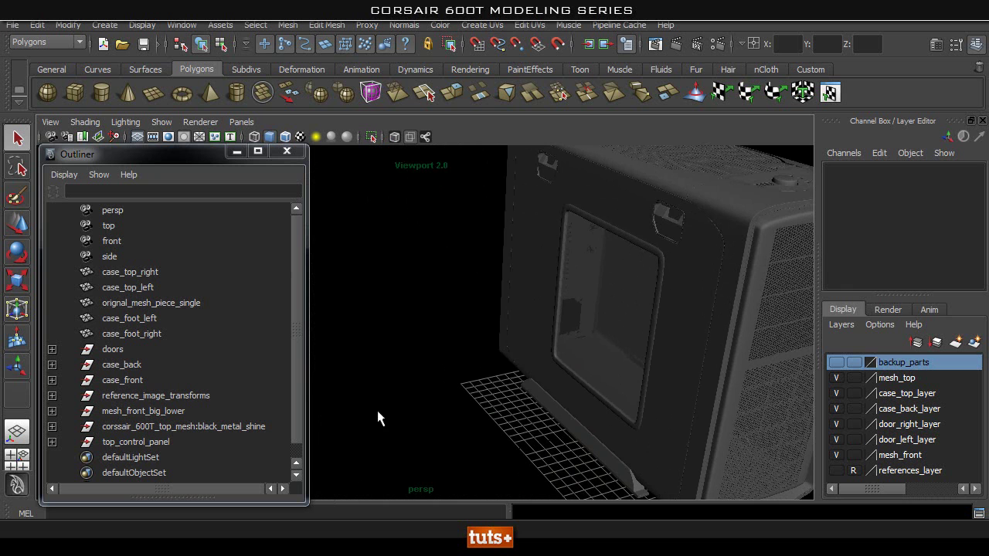
pyautogui.keyDown('alt'); pyautogui.moveTo(554, 272); pyautogui.dragTo(403, 390, button='middle'); pyautogui.keyUp('alt')
pyautogui.keyDown('alt'); pyautogui.moveTo(403, 390); pyautogui.dragTo(613, 392, button='right'); pyautogui.keyUp('alt')
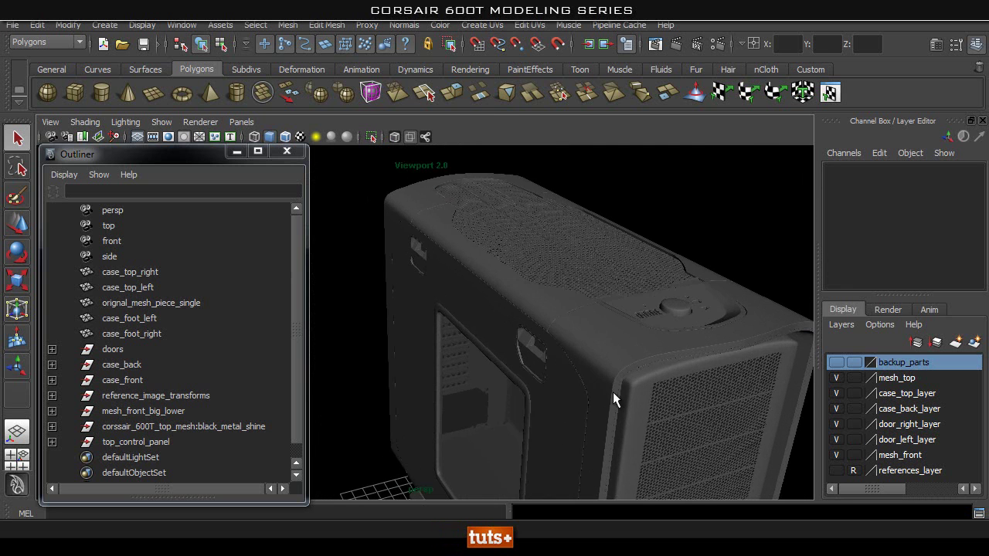
pyautogui.keyDown('alt'); pyautogui.moveTo(612, 392); pyautogui.dragTo(602, 351, button='middle'); pyautogui.keyUp('alt')
pyautogui.keyDown('alt'); pyautogui.moveTo(620, 378); pyautogui.dragTo(406, 219); pyautogui.keyUp('alt')
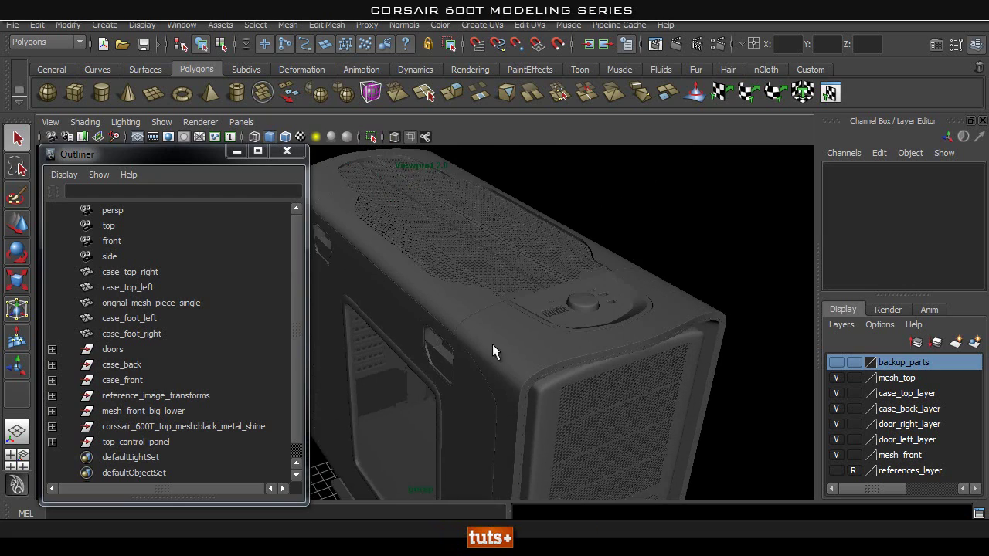
pyautogui.moveTo(665, 323)
pyautogui.keyDown('alt'); pyautogui.mouseDown()
pyautogui.moveTo(545, 316)
pyautogui.moveTo(674, 316)
pyautogui.mouseUp(); pyautogui.keyUp('alt')
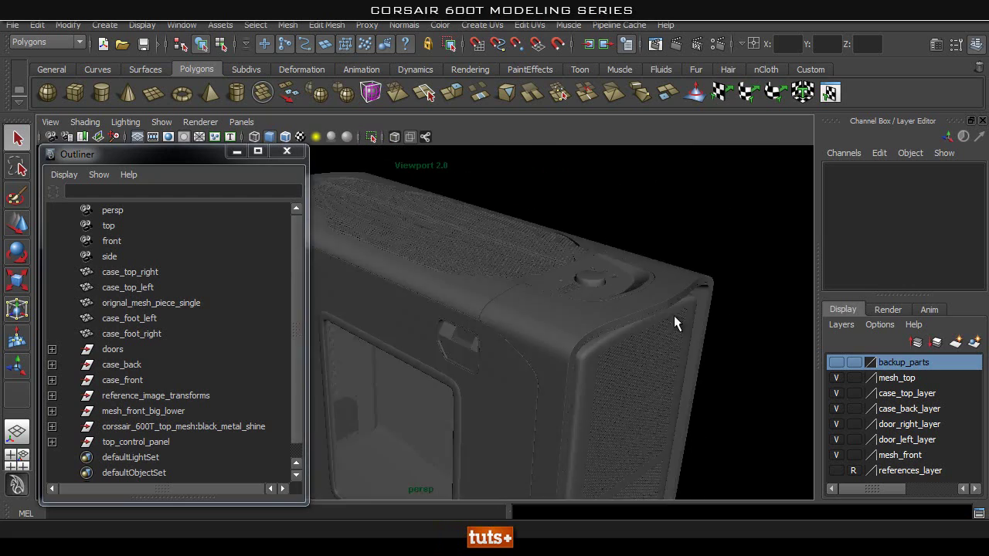
pyautogui.keyDown('alt'); pyautogui.moveTo(492, 332); pyautogui.dragTo(669, 332, button='right'); pyautogui.keyUp('alt')
pyautogui.keyDown('alt'); pyautogui.moveTo(669, 338); pyautogui.dragTo(574, 320); pyautogui.keyUp('alt')
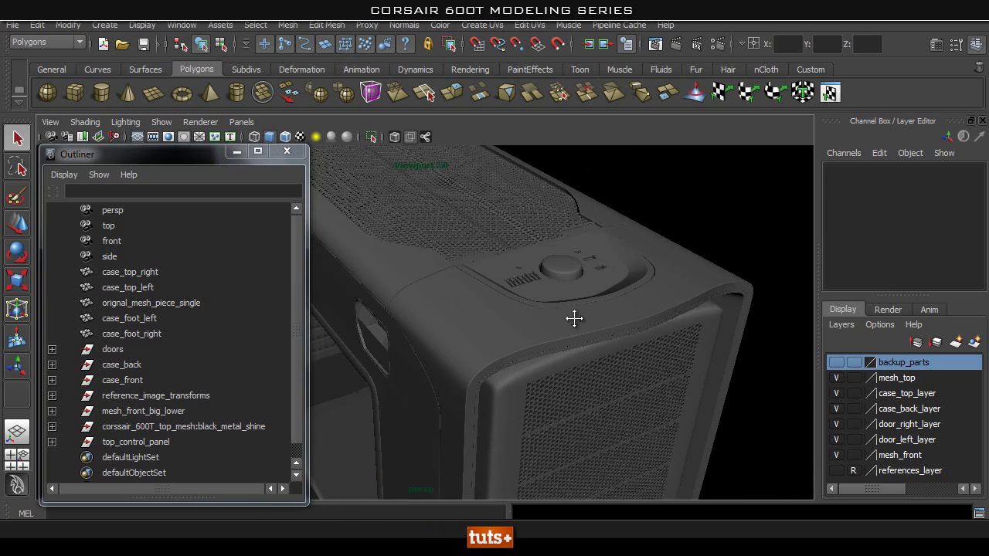
pyautogui.keyDown('alt'); pyautogui.moveTo(574, 320); pyautogui.dragTo(581, 344, button='middle'); pyautogui.keyUp('alt')
pyautogui.keyDown('alt'); pyautogui.moveTo(508, 342); pyautogui.dragTo(527, 350); pyautogui.keyUp('alt')
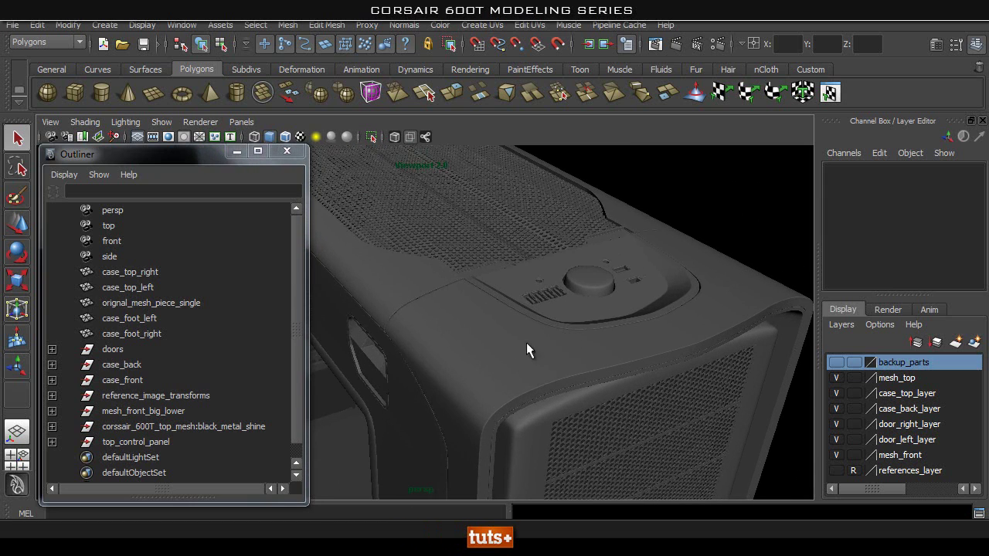
pyautogui.moveTo(297, 246)
pyautogui.mouseDown()
pyautogui.moveTo(296, 266)
pyautogui.moveTo(294, 236)
pyautogui.mouseUp()
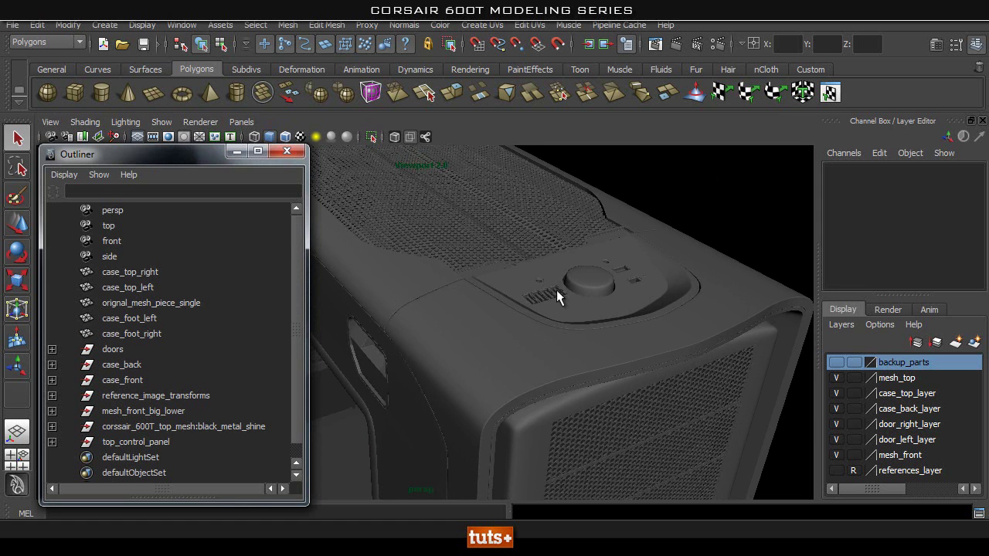
pyautogui.keyDown('alt'); pyautogui.moveTo(568, 245); pyautogui.dragTo(510, 254, button='right'); pyautogui.keyUp('alt')
pyautogui.keyDown('alt'); pyautogui.moveTo(510, 254); pyautogui.dragTo(524, 299, button='middle'); pyautogui.keyUp('alt')
pyautogui.click(295, 277)
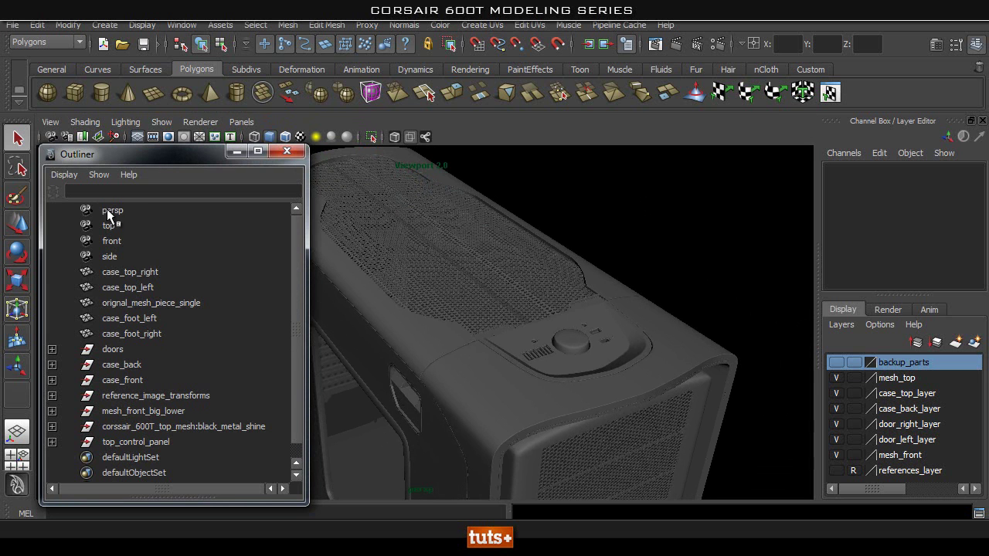
# Select the front, rear and both top side shell pieces of the case and inspect their wireframes.
pyautogui.moveTo(138, 272); pyautogui.dragTo(147, 334)
pyautogui.click(659, 331)
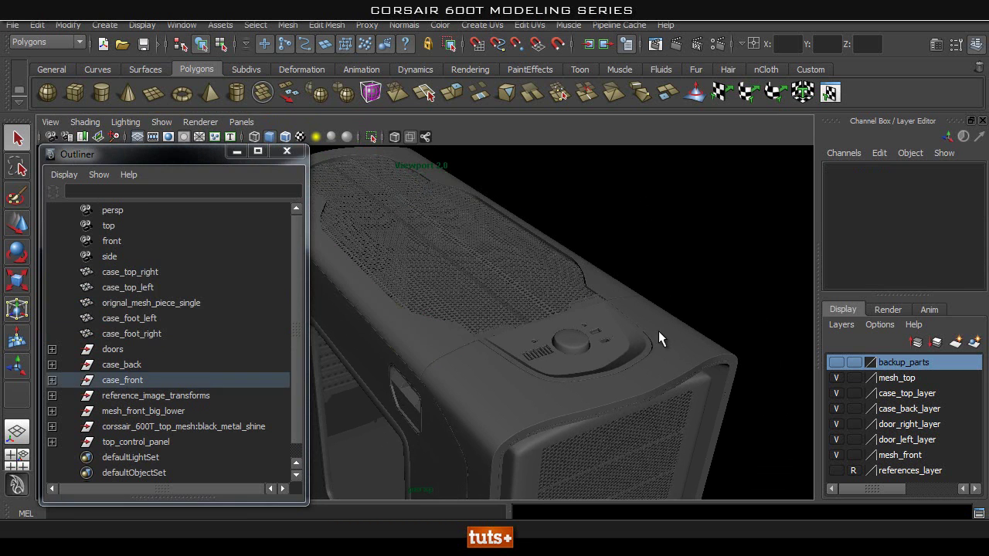
pyautogui.click(658, 330)
pyautogui.keyDown('shift'); pyautogui.click(424, 333); pyautogui.keyUp('shift')
pyautogui.keyDown('shift'); pyautogui.click(611, 283); pyautogui.keyUp('shift')
pyautogui.keyDown('alt'); pyautogui.moveTo(571, 297); pyautogui.dragTo(459, 283); pyautogui.keyUp('alt')
pyautogui.keyDown('alt'); pyautogui.moveTo(459, 283); pyautogui.dragTo(573, 308, button='middle'); pyautogui.keyUp('alt')
pyautogui.keyDown('shift'); pyautogui.click(574, 336); pyautogui.keyUp('shift')
pyautogui.keyDown('alt'); pyautogui.moveTo(574, 336); pyautogui.dragTo(445, 328); pyautogui.keyUp('alt')
pyautogui.keyDown('alt'); pyautogui.moveTo(527, 325); pyautogui.dragTo(625, 312, button='middle'); pyautogui.keyUp('alt')
pyautogui.keyDown('alt'); pyautogui.moveTo(625, 312); pyautogui.dragTo(718, 334, button='right'); pyautogui.keyUp('alt')
pyautogui.keyDown('alt'); pyautogui.moveTo(718, 334); pyautogui.dragTo(496, 237, button='middle'); pyautogui.keyUp('alt')
pyautogui.keyDown('alt'); pyautogui.moveTo(496, 237); pyautogui.dragTo(486, 344); pyautogui.keyUp('alt')
pyautogui.keyDown('alt'); pyautogui.moveTo(555, 357); pyautogui.dragTo(629, 347); pyautogui.keyUp('alt')
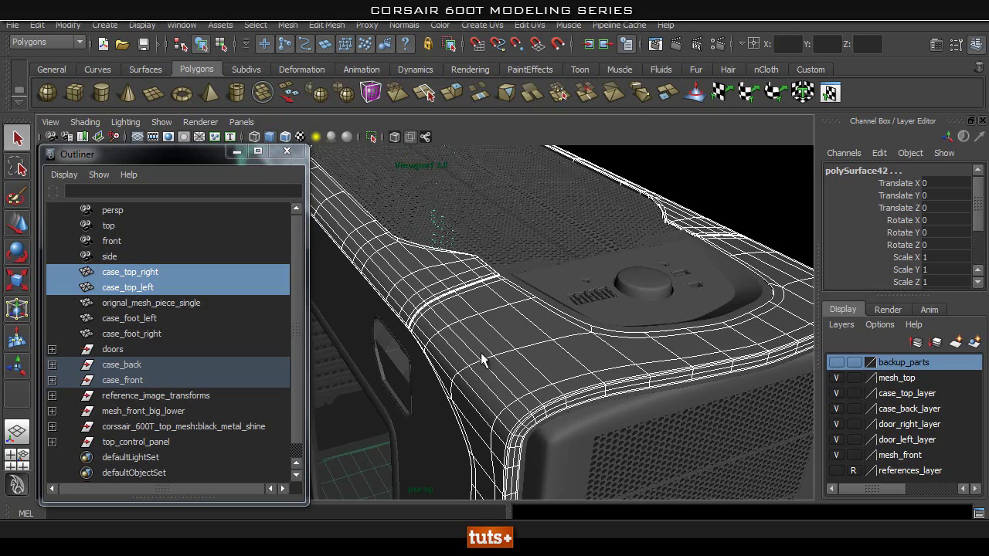
pyautogui.keyDown('alt'); pyautogui.moveTo(522, 400); pyautogui.dragTo(522, 312); pyautogui.keyUp('alt')
pyautogui.keyDown('alt'); pyautogui.moveTo(523, 312); pyautogui.dragTo(482, 369, button='right'); pyautogui.keyUp('alt')
pyautogui.keyDown('alt'); pyautogui.moveTo(539, 246); pyautogui.dragTo(534, 291, button='middle'); pyautogui.keyUp('alt')
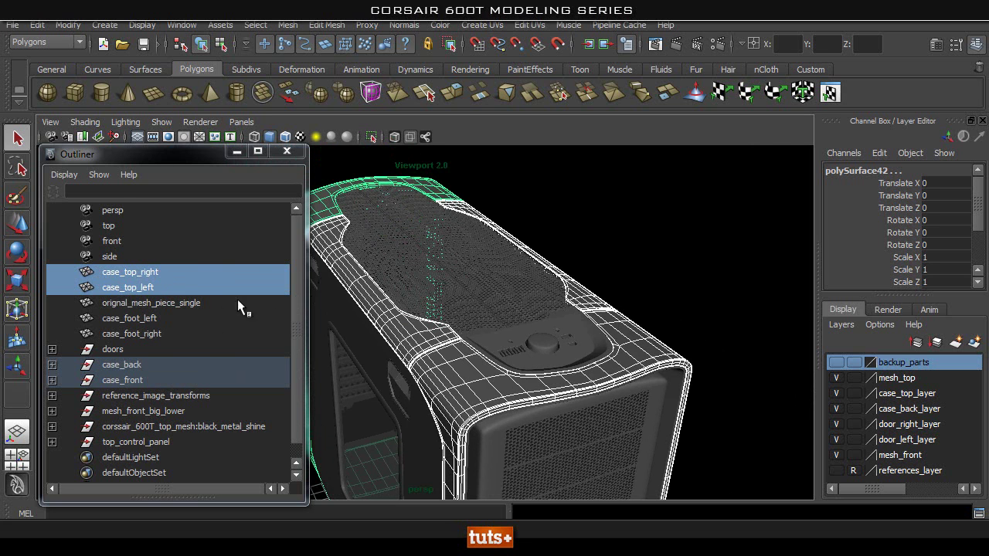
pyautogui.keyDown('alt'); pyautogui.moveTo(486, 362); pyautogui.dragTo(634, 394, button='right'); pyautogui.keyUp('alt')
pyautogui.keyDown('alt'); pyautogui.moveTo(634, 394); pyautogui.dragTo(598, 354, button='middle'); pyautogui.keyUp('alt')
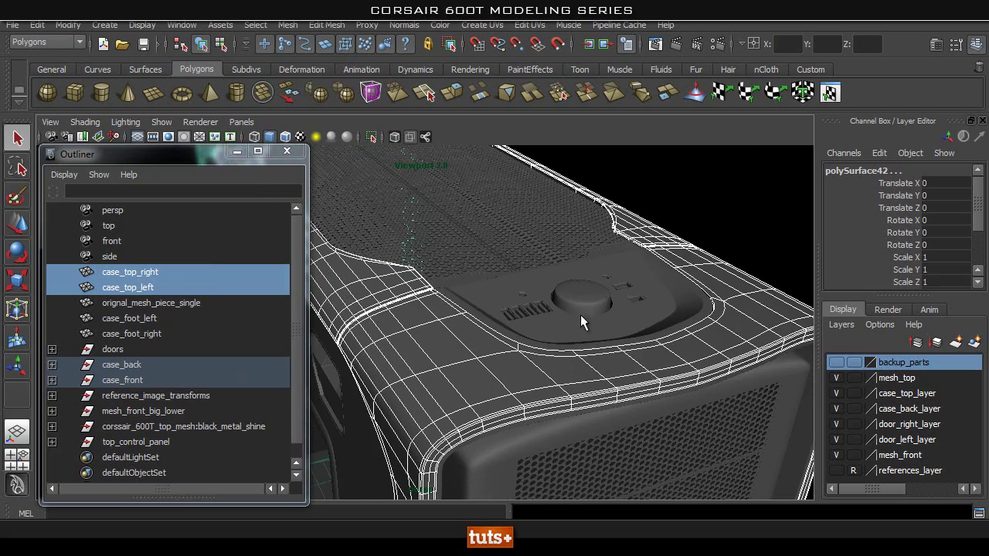
# Select the two parts of the side door's front latch, pCube2 and pCube1.
pyautogui.keyDown('alt'); pyautogui.moveTo(638, 291); pyautogui.dragTo(539, 361); pyautogui.keyUp('alt')
pyautogui.click(523, 335)
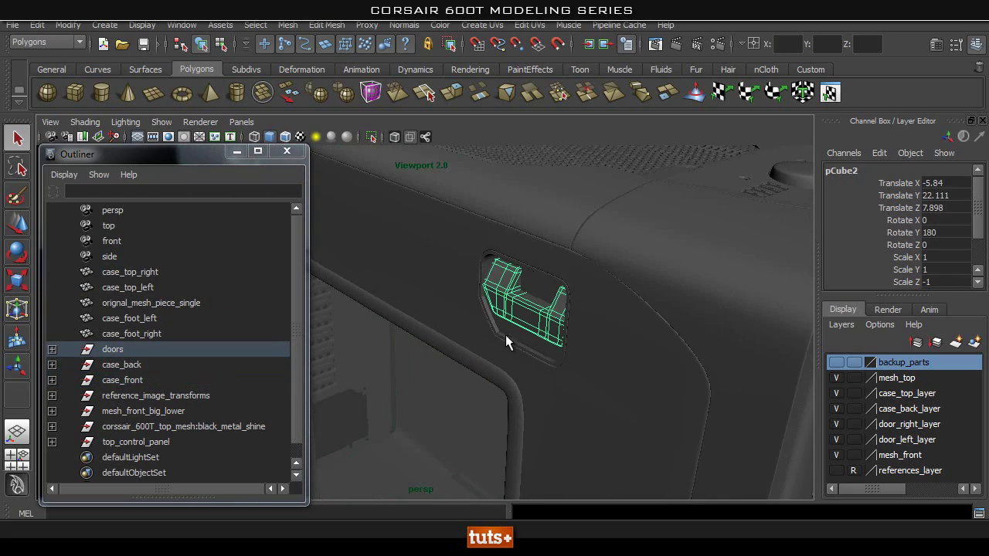
pyautogui.keyDown('shift'); pyautogui.click(516, 334); pyautogui.keyUp('shift')
pyautogui.keyDown('alt'); pyautogui.moveTo(629, 314); pyautogui.dragTo(533, 349, button='right'); pyautogui.keyUp('alt')
pyautogui.keyDown('alt'); pyautogui.moveTo(532, 349); pyautogui.dragTo(467, 351); pyautogui.keyUp('alt')
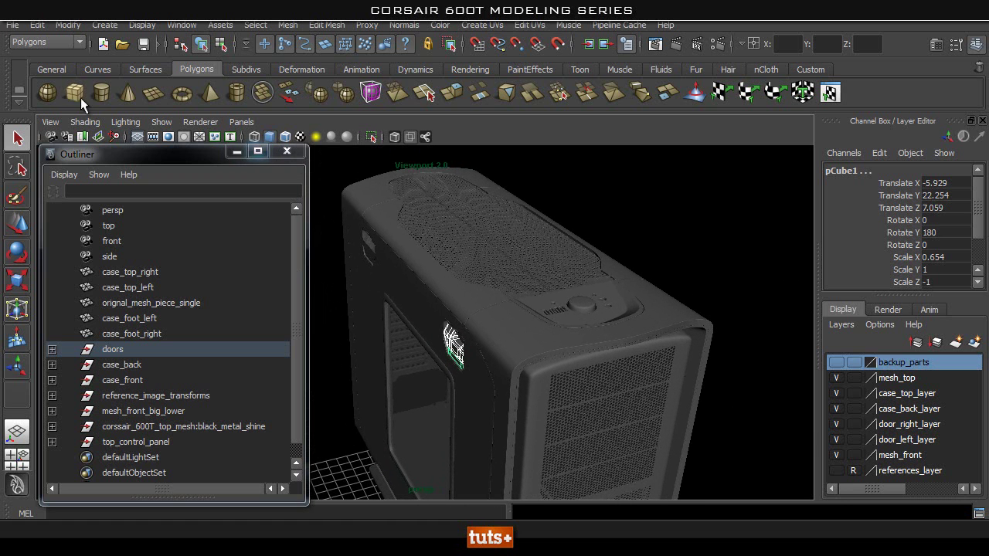
# Open the Hypershade and move its window off the main screen, clear of the viewport.
pyautogui.click(179, 26)
pyautogui.moveTo(246, 106)
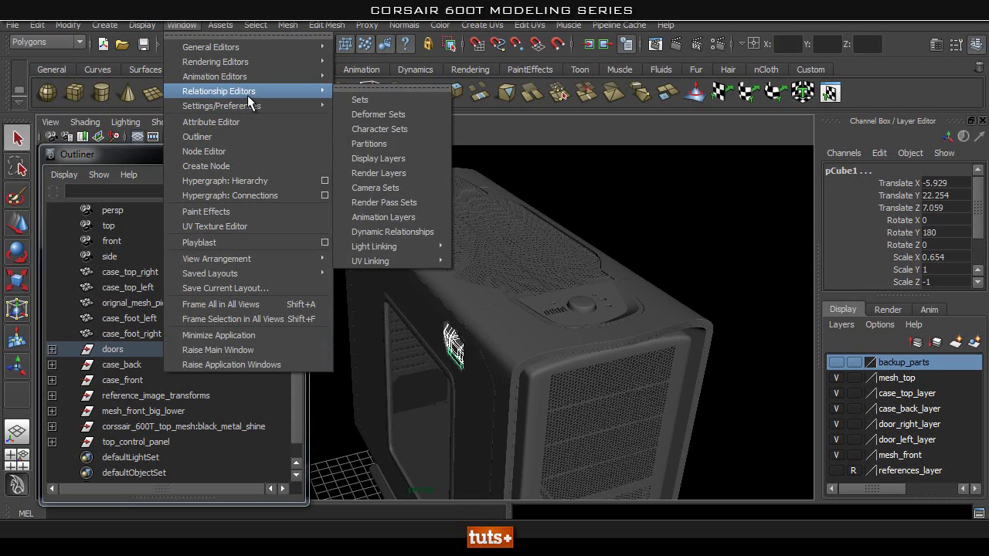
pyautogui.moveTo(240, 63)
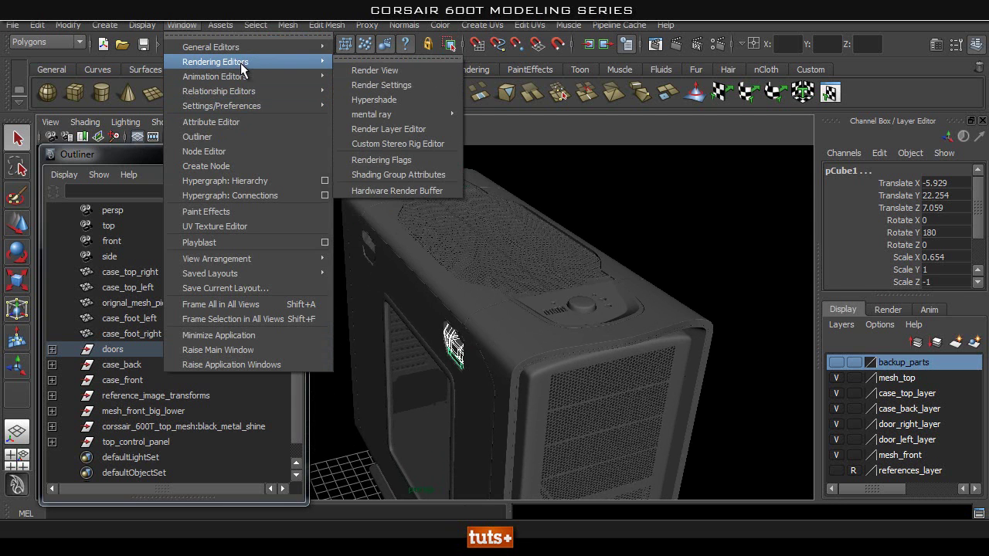
pyautogui.click(379, 100)
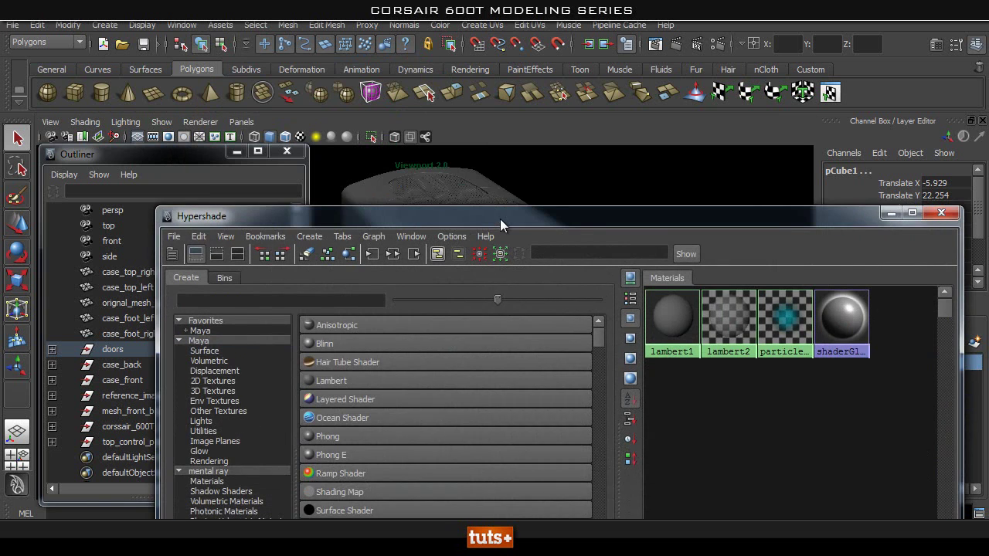
pyautogui.moveTo(500, 219); pyautogui.dragTo(396, 52)
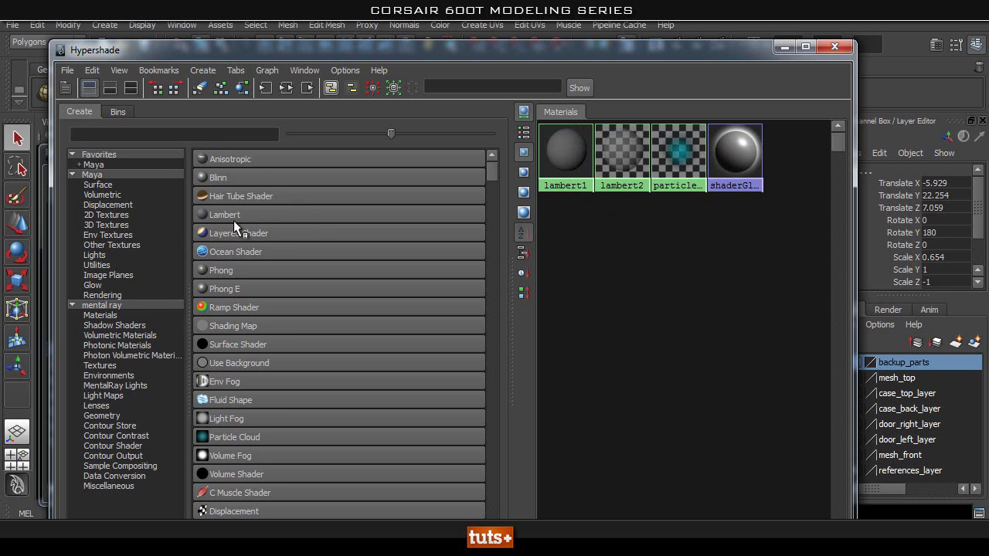
pyautogui.moveTo(329, 46); pyautogui.dragTo(326, 198)
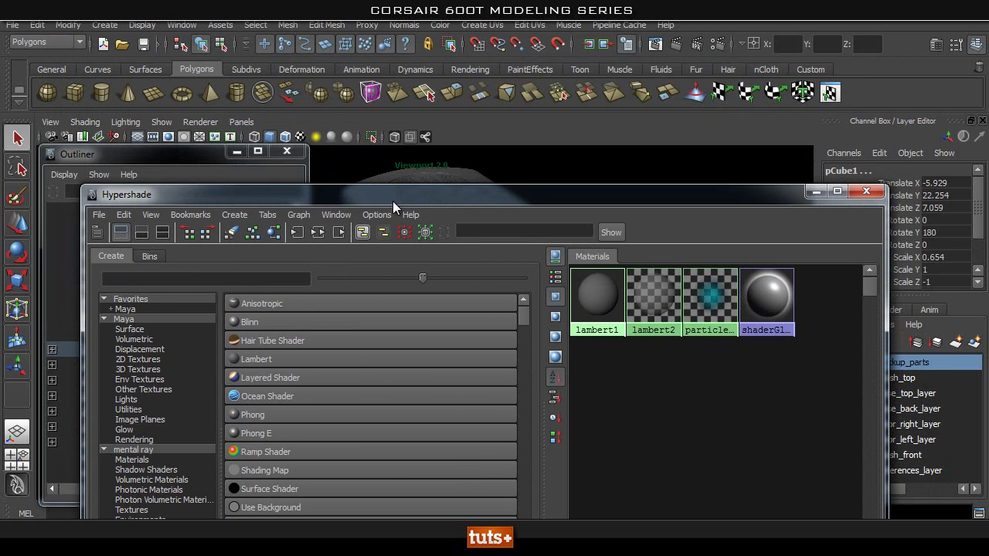
pyautogui.moveTo(391, 204); pyautogui.dragTo(394, 69)
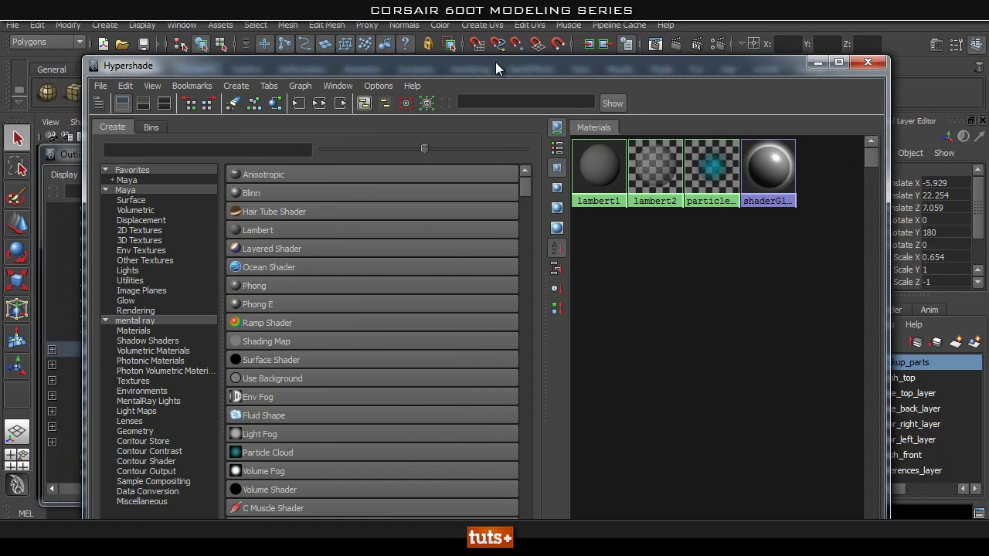
pyautogui.moveTo(489, 69); pyautogui.dragTo(988, 116)
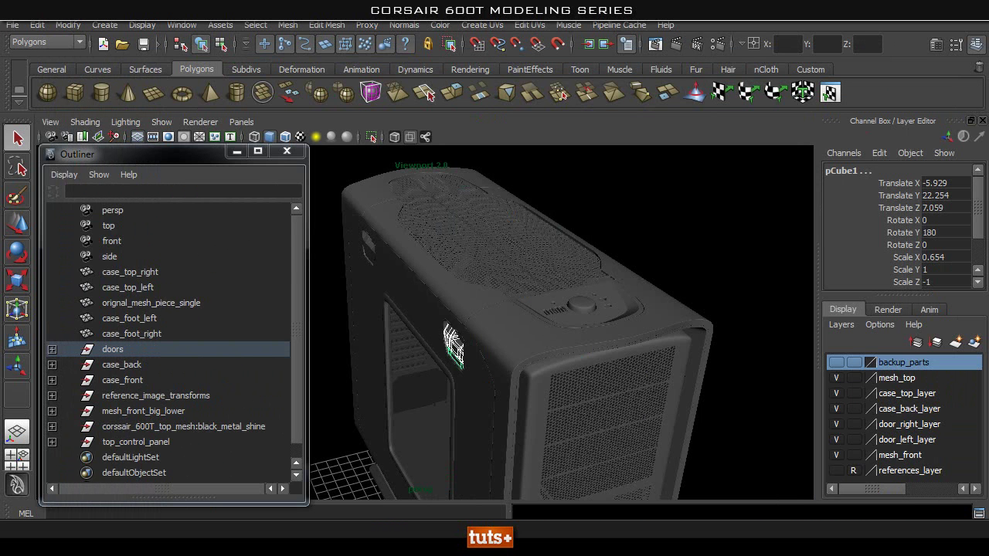
# Select the case's outer shell: the front piece, both top side pieces, the rear piece and the bottom front piece.
pyautogui.keyDown('alt'); pyautogui.moveTo(414, 315); pyautogui.dragTo(428, 320); pyautogui.keyUp('alt')
pyautogui.keyDown('alt'); pyautogui.moveTo(428, 320); pyautogui.dragTo(681, 369, button='right'); pyautogui.keyUp('alt')
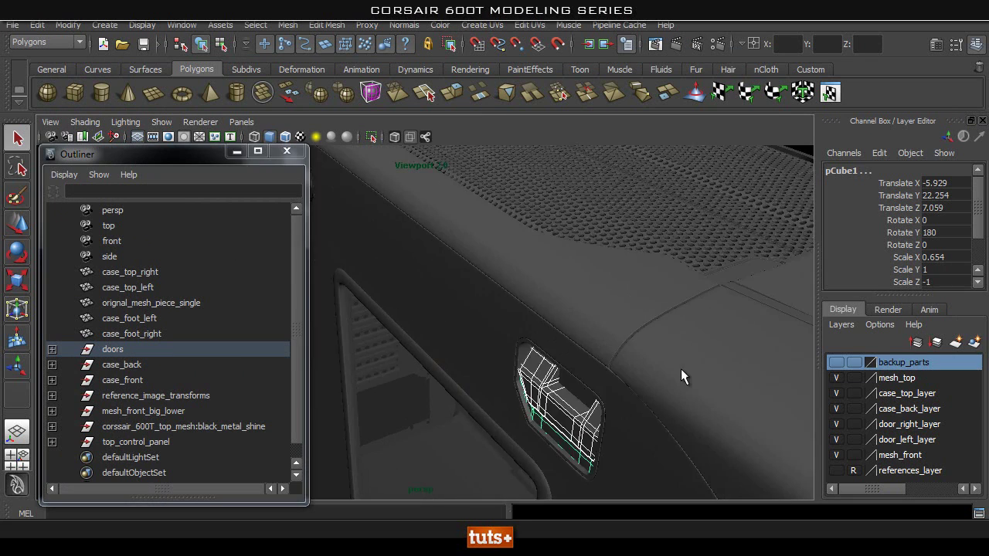
pyautogui.keyDown('alt'); pyautogui.moveTo(680, 368); pyautogui.dragTo(524, 358, button='middle'); pyautogui.keyUp('alt')
pyautogui.keyDown('alt'); pyautogui.moveTo(742, 357); pyautogui.dragTo(552, 357, button='right'); pyautogui.keyUp('alt')
pyautogui.keyDown('alt'); pyautogui.moveTo(475, 367); pyautogui.dragTo(544, 338); pyautogui.keyUp('alt')
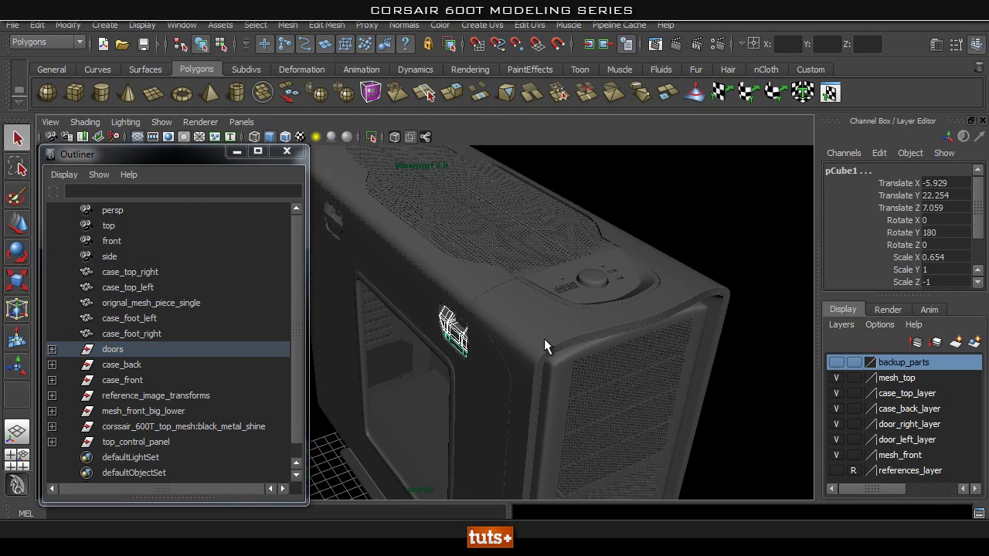
pyautogui.click(544, 339)
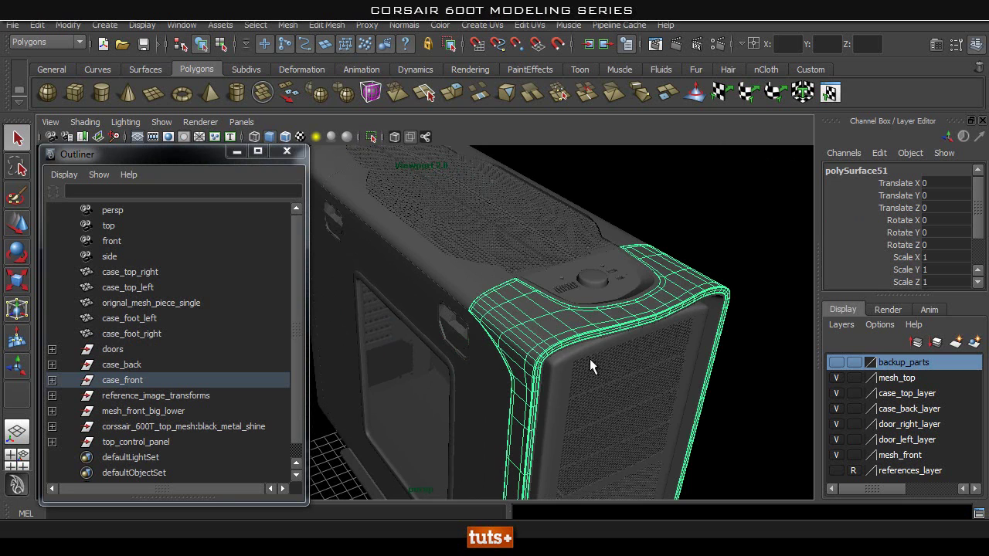
pyautogui.moveTo(592, 316)
pyautogui.keyDown('alt'); pyautogui.mouseDown()
pyautogui.moveTo(476, 288)
pyautogui.moveTo(718, 332)
pyautogui.moveTo(551, 276)
pyautogui.moveTo(564, 375)
pyautogui.moveTo(575, 309)
pyautogui.mouseUp(); pyautogui.keyUp('alt')
pyautogui.keyDown('shift'); pyautogui.click(476, 288); pyautogui.keyUp('shift')
pyautogui.keyDown('shift'); pyautogui.click(504, 261); pyautogui.keyUp('shift')
pyautogui.keyDown('shift'); pyautogui.click(550, 275); pyautogui.keyUp('shift')
pyautogui.keyDown('alt'); pyautogui.moveTo(596, 446); pyautogui.dragTo(618, 355); pyautogui.keyUp('alt')
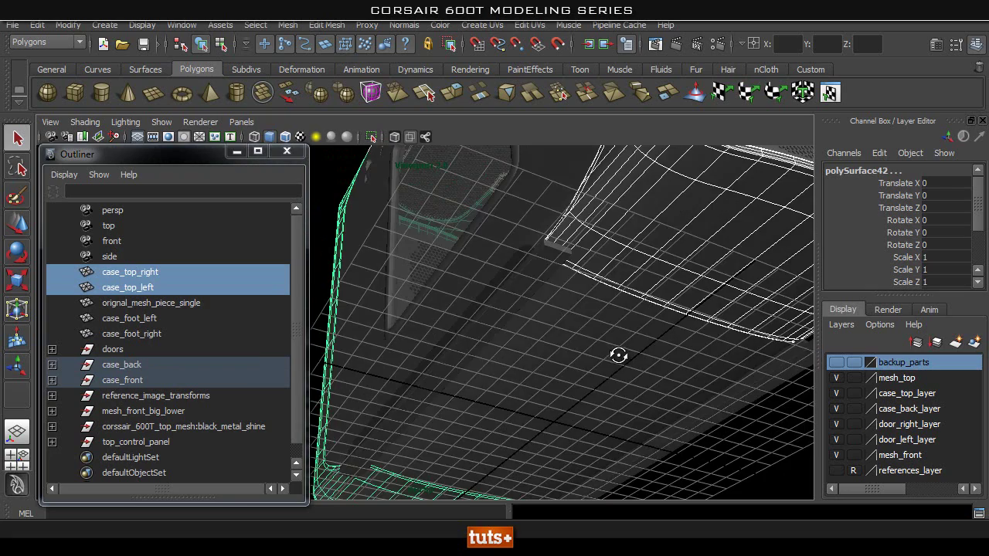
pyautogui.keyDown('shift'); pyautogui.click(573, 355); pyautogui.keyUp('shift')
# Assign a new Lambert material to the selected outer shell pieces of the case.
pyautogui.keyDown('alt'); pyautogui.moveTo(572, 354); pyautogui.dragTo(502, 307, button='right'); pyautogui.keyUp('alt')
pyautogui.keyDown('alt'); pyautogui.moveTo(503, 307); pyautogui.dragTo(607, 317); pyautogui.keyUp('alt')
pyautogui.keyDown('alt'); pyautogui.moveTo(608, 318); pyautogui.dragTo(504, 309, button='right'); pyautogui.keyUp('alt')
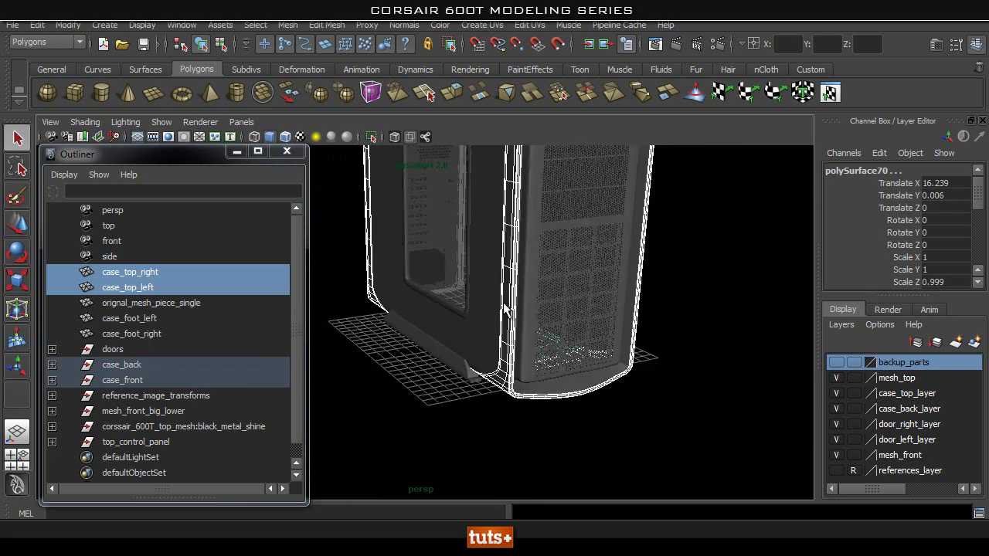
pyautogui.keyDown('alt'); pyautogui.moveTo(504, 309); pyautogui.dragTo(544, 461); pyautogui.keyUp('alt')
pyautogui.keyDown('alt'); pyautogui.moveTo(545, 469); pyautogui.dragTo(653, 363, button='right'); pyautogui.keyUp('alt')
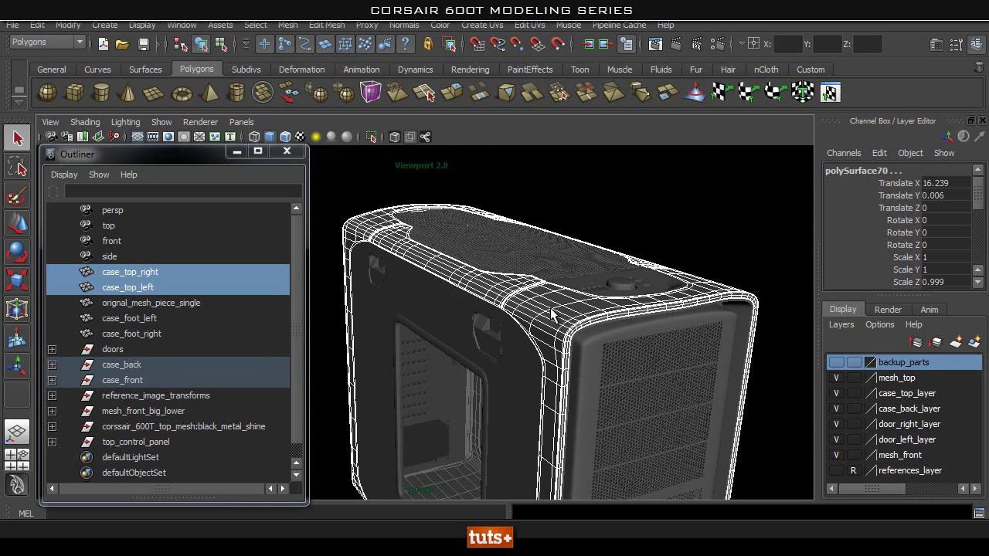
pyautogui.rightClick(551, 261)
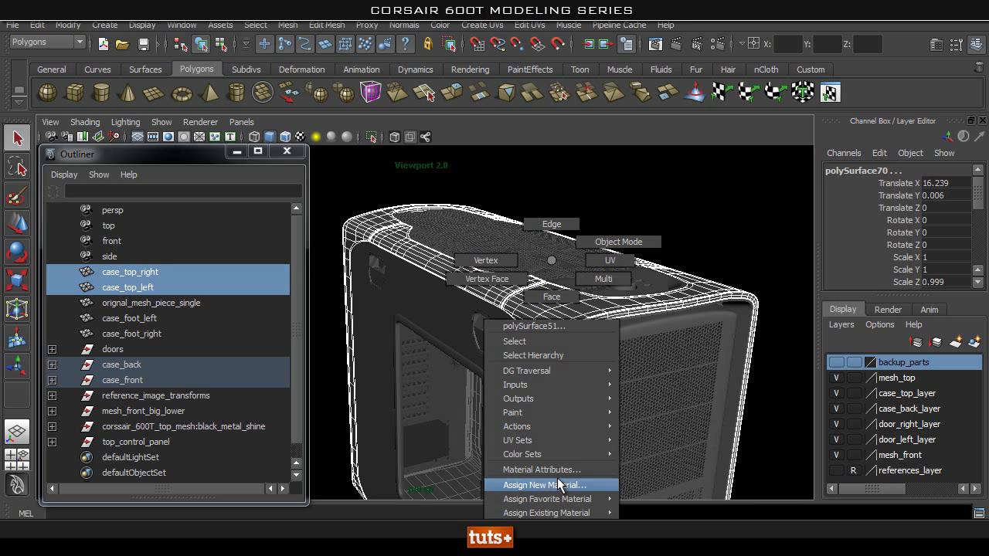
pyautogui.click(583, 484)
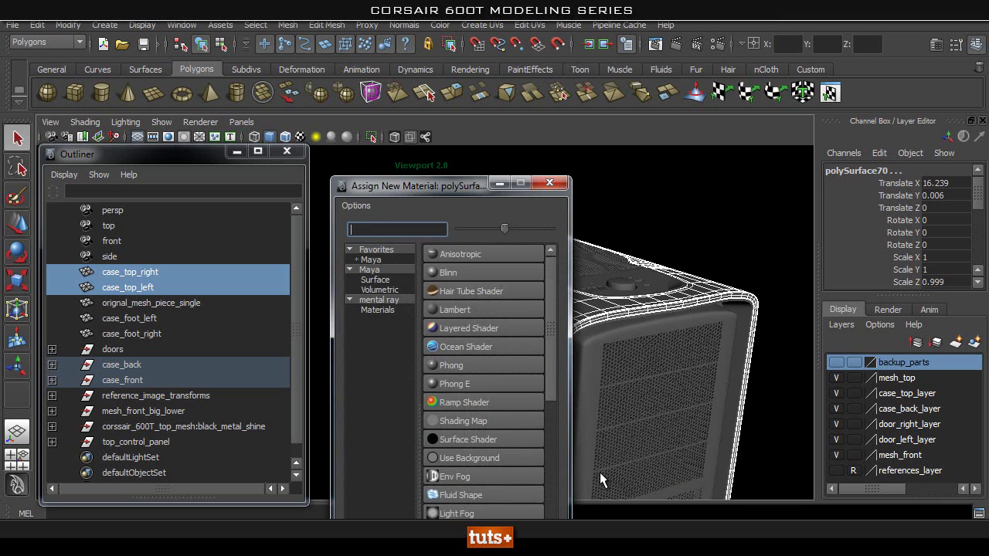
pyautogui.moveTo(423, 186); pyautogui.dragTo(417, 80)
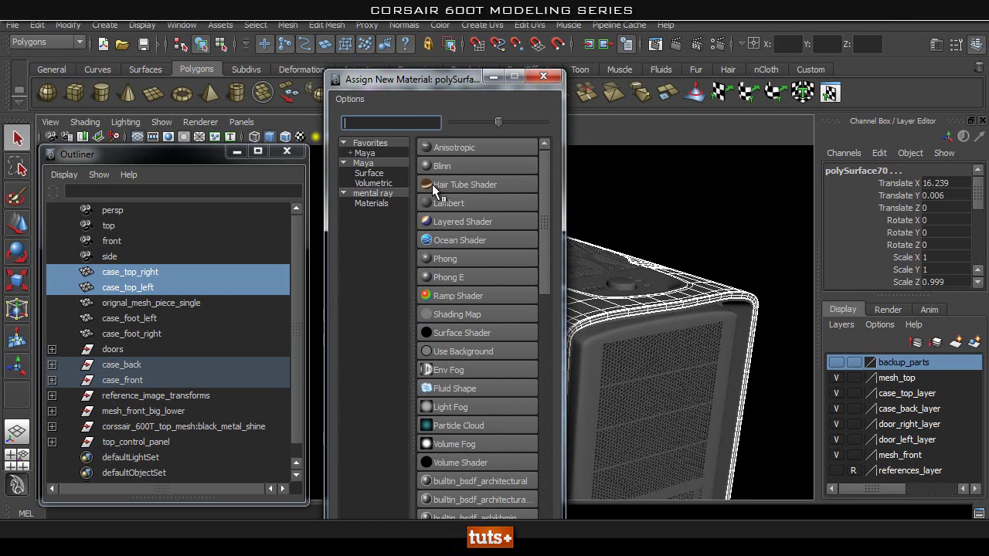
pyautogui.click(432, 199)
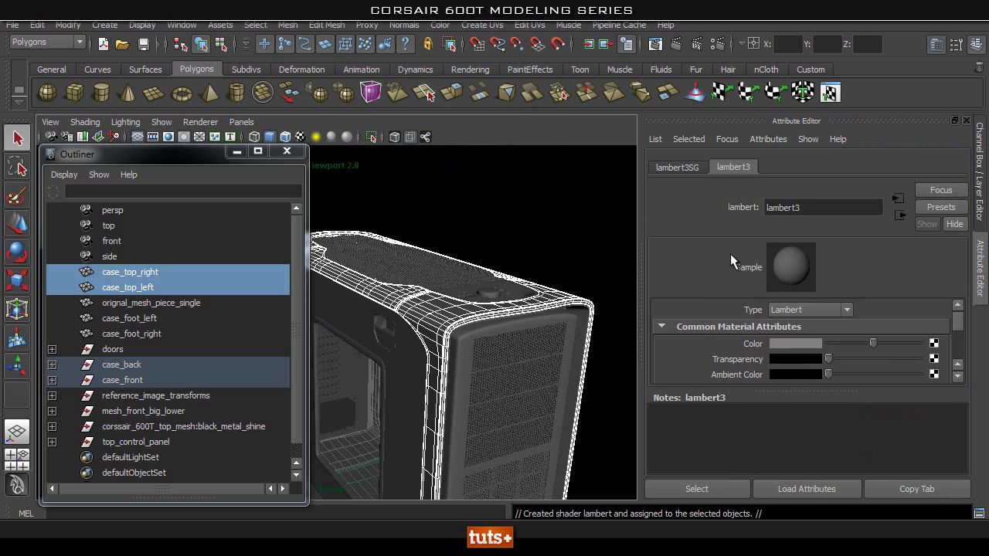
# Set the new Lambert material's colour to white.
pyautogui.scroll(-1, 962, 330)
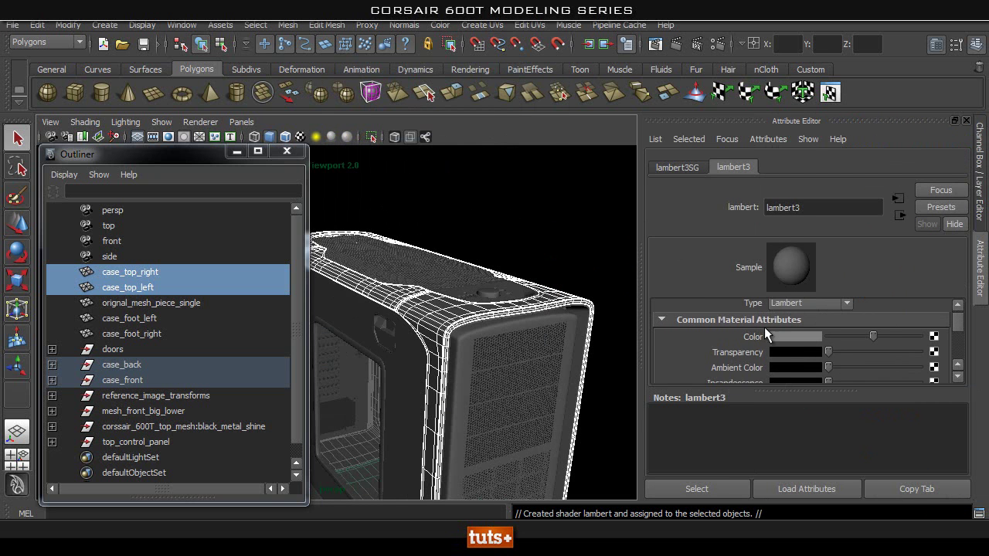
pyautogui.click(796, 337)
pyautogui.moveTo(641, 408); pyautogui.dragTo(755, 408)
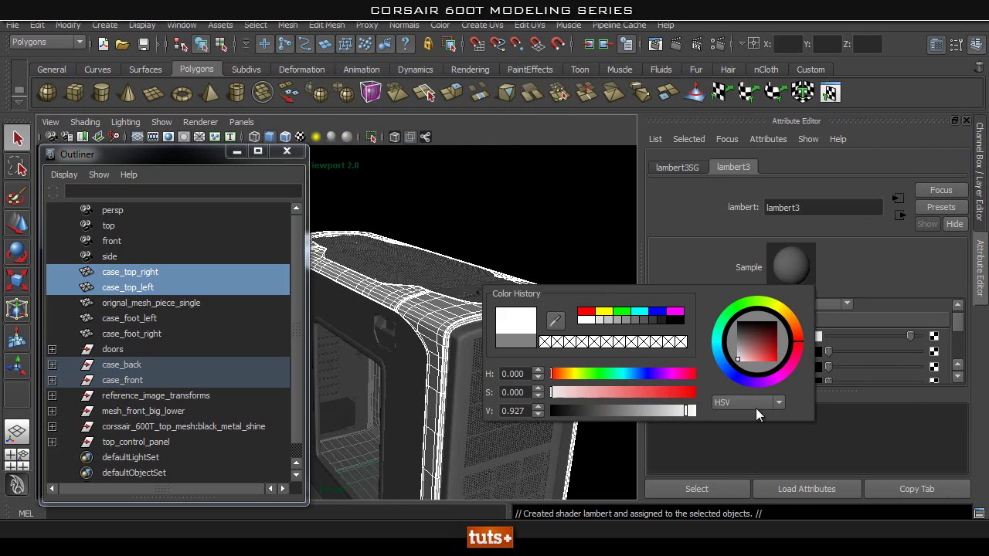
# Rename the shell's new Lambert material as white_matt_material.
pyautogui.doubleClick(804, 207)
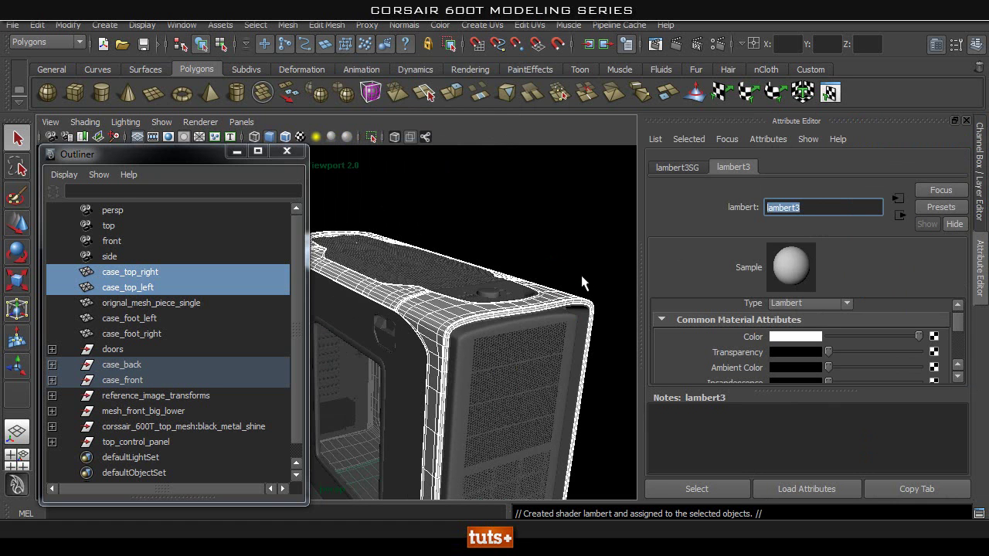
pyautogui.keyDown('alt'); pyautogui.moveTo(421, 309); pyautogui.dragTo(465, 347); pyautogui.keyUp('alt')
pyautogui.keyDown('alt'); pyautogui.moveTo(466, 347); pyautogui.dragTo(526, 358, button='right'); pyautogui.keyUp('alt')
pyautogui.keyDown('alt'); pyautogui.moveTo(525, 358); pyautogui.dragTo(519, 361); pyautogui.keyUp('alt')
pyautogui.keyDown('alt'); pyautogui.moveTo(564, 371); pyautogui.dragTo(531, 348, button='middle'); pyautogui.keyUp('alt')
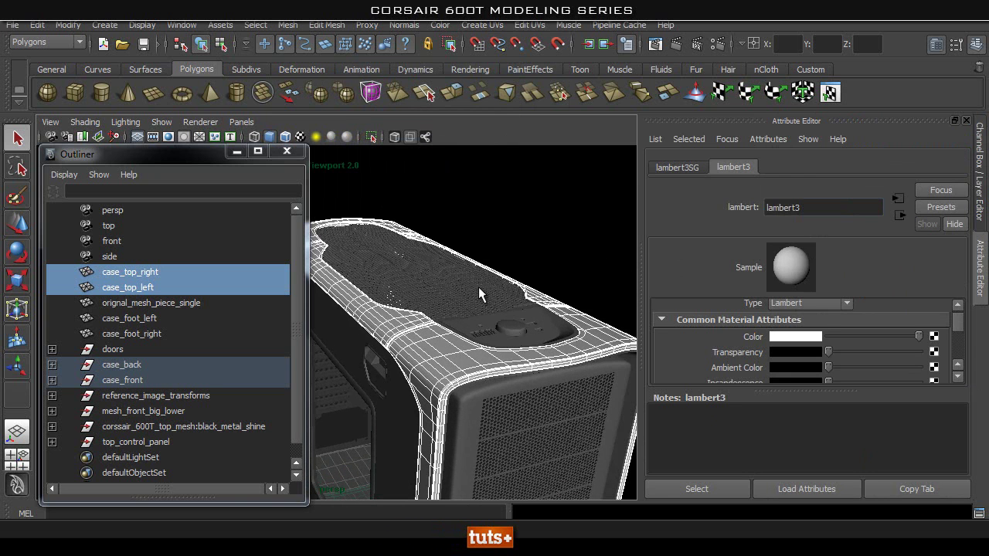
pyautogui.moveTo(806, 207); pyautogui.dragTo(620, 209)
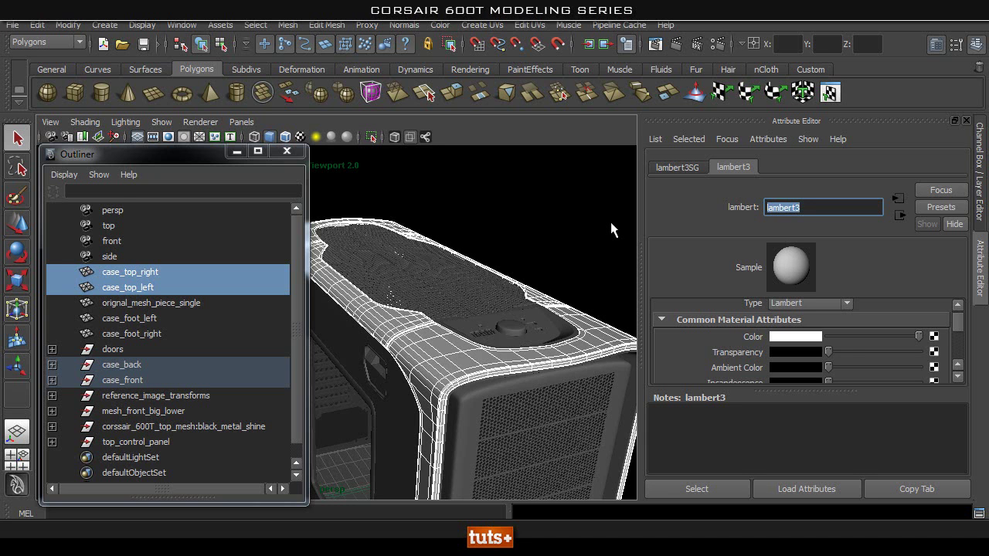
pyautogui.write('white_matt_material')
pyautogui.press('Return')
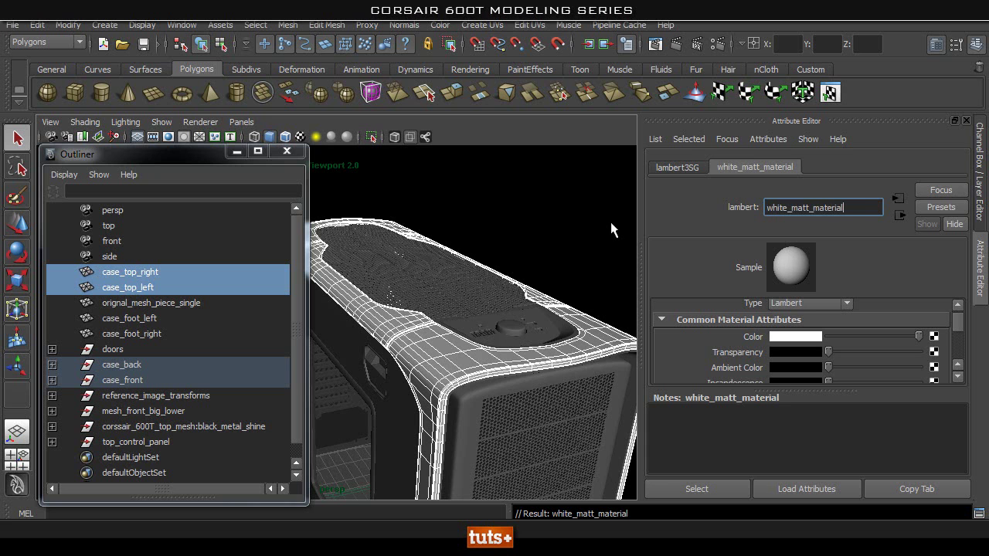
# Assign the existing white_matt_material to the frame around the front mesh panel.
pyautogui.click(546, 266)
pyautogui.keyDown('alt'); pyautogui.moveTo(540, 273); pyautogui.dragTo(444, 338); pyautogui.keyUp('alt')
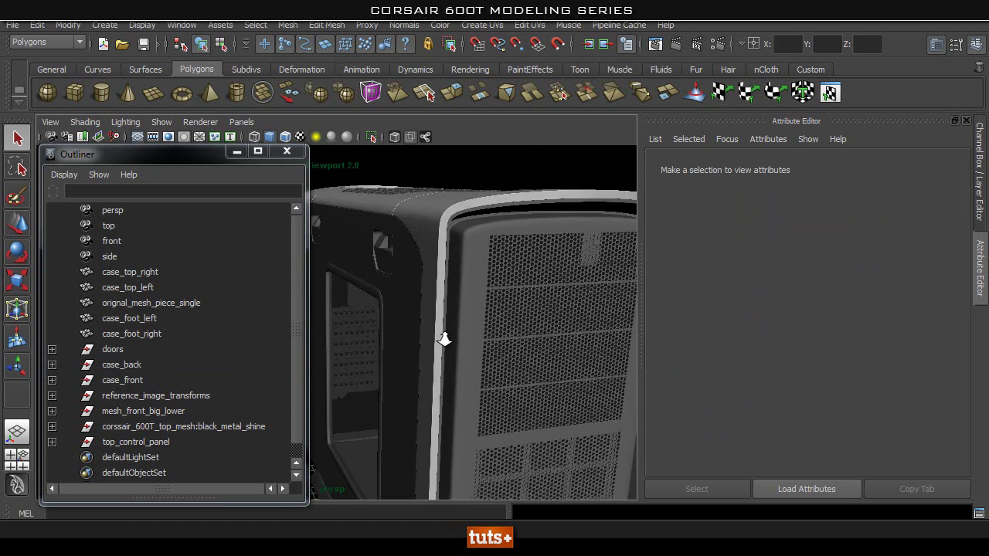
pyautogui.keyDown('alt'); pyautogui.moveTo(443, 337); pyautogui.dragTo(553, 248, button='right'); pyautogui.keyUp('alt')
pyautogui.click(554, 247)
pyautogui.keyDown('alt'); pyautogui.moveTo(560, 222); pyautogui.dragTo(533, 236, button='middle'); pyautogui.keyUp('alt')
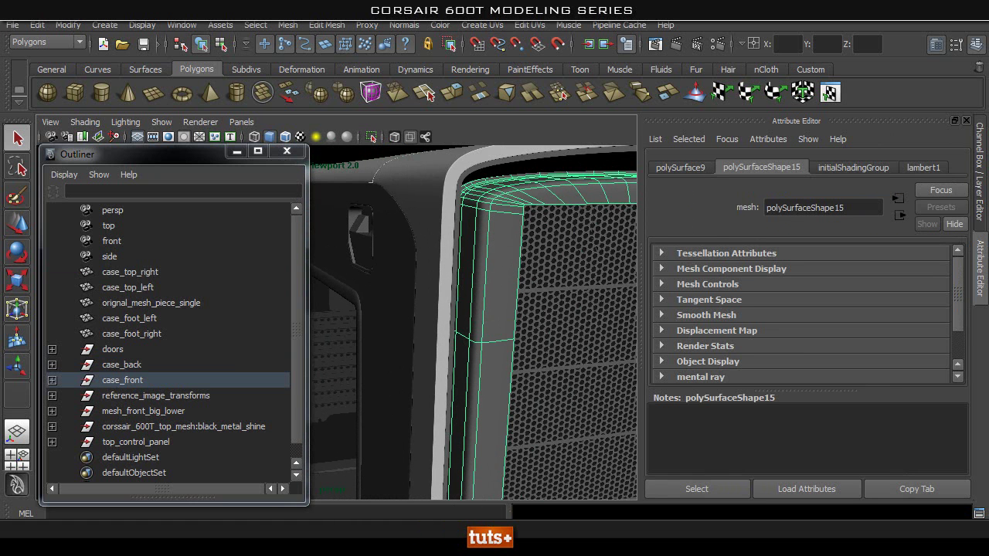
pyautogui.moveTo(533, 236); pyautogui.dragTo(554, 329, button='right')
pyautogui.keyDown('alt'); pyautogui.moveTo(554, 329); pyautogui.dragTo(538, 150, button='middle'); pyautogui.keyUp('alt')
pyautogui.scroll(-1, 503, 269)
# Select both side doors of the case and assign white_matt_material to them.
pyautogui.keyDown('alt'); pyautogui.moveTo(502, 269); pyautogui.dragTo(564, 239); pyautogui.keyUp('alt')
pyautogui.keyDown('alt'); pyautogui.moveTo(564, 240); pyautogui.dragTo(570, 260, button='middle'); pyautogui.keyUp('alt')
pyautogui.keyDown('alt'); pyautogui.moveTo(570, 261); pyautogui.dragTo(415, 257); pyautogui.keyUp('alt')
pyautogui.keyDown('alt'); pyautogui.moveTo(508, 261); pyautogui.dragTo(495, 219); pyautogui.keyUp('alt')
pyautogui.keyDown('alt'); pyautogui.moveTo(494, 219); pyautogui.dragTo(510, 309, button='middle'); pyautogui.keyUp('alt')
pyautogui.keyDown('alt'); pyautogui.moveTo(510, 309); pyautogui.dragTo(579, 304); pyautogui.keyUp('alt')
pyautogui.click(590, 298)
pyautogui.keyDown('alt'); pyautogui.moveTo(589, 298); pyautogui.dragTo(350, 331, button='middle'); pyautogui.keyUp('alt')
pyautogui.keyDown('alt'); pyautogui.moveTo(533, 297); pyautogui.dragTo(374, 265); pyautogui.keyUp('alt')
pyautogui.click(484, 298)
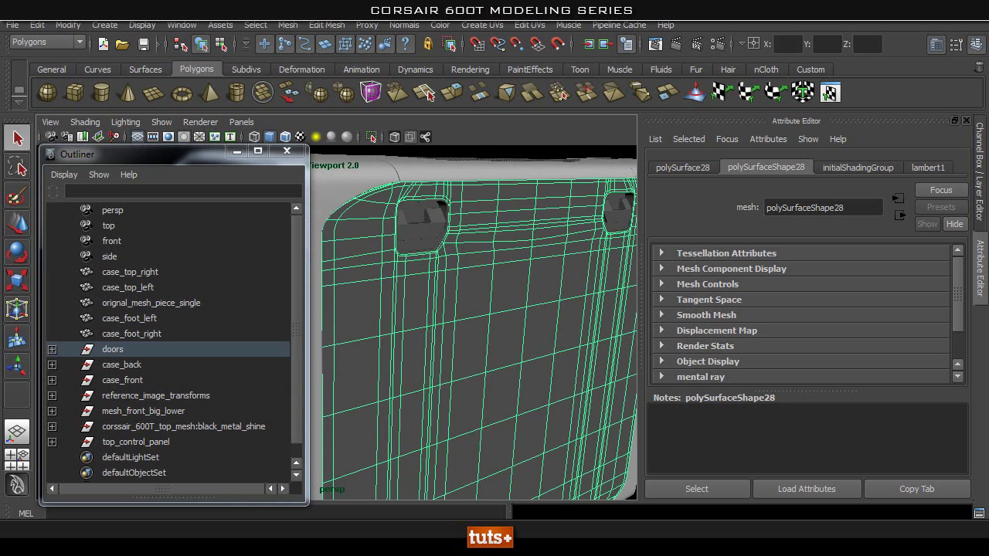
pyautogui.press('g')
pyautogui.keyDown('alt'); pyautogui.moveTo(453, 336); pyautogui.dragTo(395, 296, button='right'); pyautogui.keyUp('alt')
pyautogui.keyDown('alt'); pyautogui.moveTo(395, 296); pyautogui.dragTo(470, 309); pyautogui.keyUp('alt')
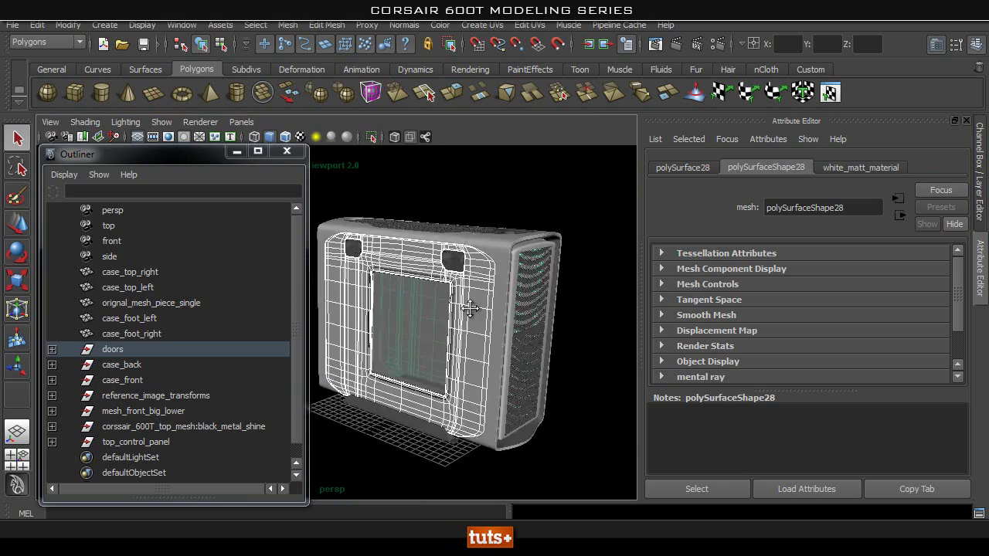
# Inspect the case from its sides and back, and close the Outliner to free the viewport.
pyautogui.keyDown('alt'); pyautogui.moveTo(470, 309); pyautogui.dragTo(488, 323, button='middle'); pyautogui.keyUp('alt')
pyautogui.keyDown('alt'); pyautogui.moveTo(448, 353); pyautogui.dragTo(525, 391, button='right'); pyautogui.keyUp('alt')
pyautogui.keyDown('alt'); pyautogui.moveTo(525, 391); pyautogui.dragTo(494, 375); pyautogui.keyUp('alt')
pyautogui.keyDown('alt'); pyautogui.moveTo(494, 374); pyautogui.dragTo(364, 355, button='right'); pyautogui.keyUp('alt')
pyautogui.keyDown('alt'); pyautogui.moveTo(363, 355); pyautogui.dragTo(514, 413, button='middle'); pyautogui.keyUp('alt')
pyautogui.keyDown('alt'); pyautogui.moveTo(433, 386); pyautogui.dragTo(505, 368); pyautogui.keyUp('alt')
pyautogui.keyDown('alt'); pyautogui.moveTo(464, 344); pyautogui.dragTo(718, 358, button='middle'); pyautogui.keyUp('alt')
pyautogui.click(287, 151)
pyautogui.keyDown('alt'); pyautogui.moveTo(495, 348); pyautogui.dragTo(588, 363, button='right'); pyautogui.keyUp('alt')
pyautogui.keyDown('alt'); pyautogui.moveTo(587, 363); pyautogui.dragTo(463, 342); pyautogui.keyUp('alt')
pyautogui.keyDown('alt'); pyautogui.moveTo(325, 325); pyautogui.dragTo(276, 390, button='middle'); pyautogui.keyUp('alt')
pyautogui.keyDown('alt'); pyautogui.moveTo(276, 390); pyautogui.dragTo(92, 371); pyautogui.keyUp('alt')
pyautogui.keyDown('alt'); pyautogui.moveTo(532, 349); pyautogui.dragTo(177, 312, button='right'); pyautogui.keyUp('alt')
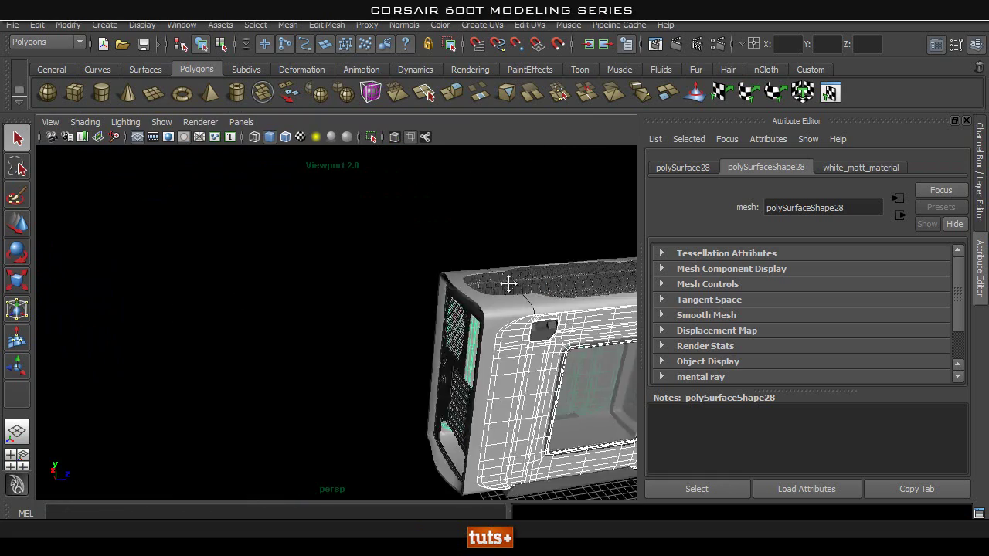
# Assign white_matt_material to the top control panel and its round fan controller knob.
pyautogui.keyDown('alt'); pyautogui.moveTo(508, 284); pyautogui.dragTo(333, 307); pyautogui.keyUp('alt')
pyautogui.click(301, 301)
pyautogui.keyDown('alt'); pyautogui.moveTo(300, 301); pyautogui.dragTo(407, 292, button='right'); pyautogui.keyUp('alt')
pyautogui.keyDown('alt'); pyautogui.moveTo(407, 292); pyautogui.dragTo(235, 376); pyautogui.keyUp('alt')
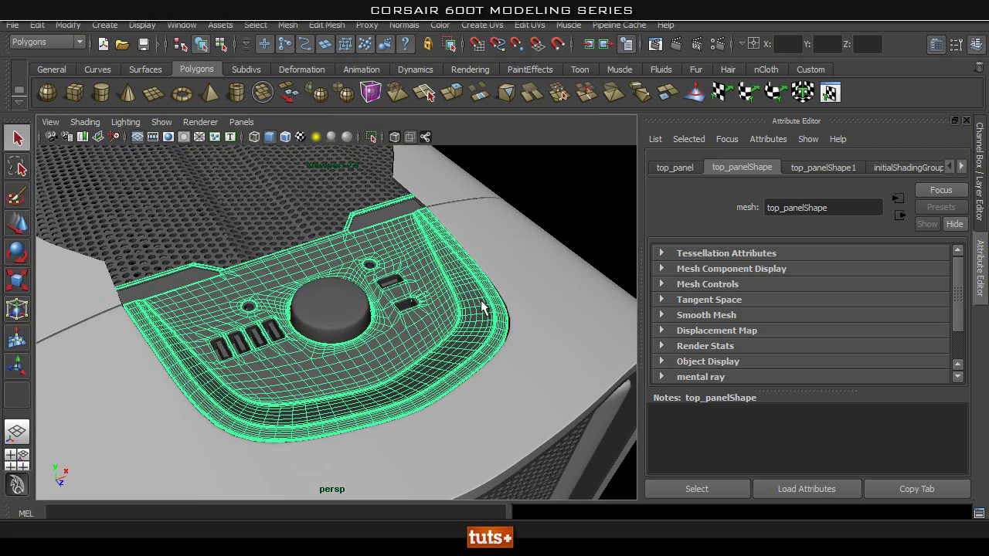
pyautogui.click(354, 308)
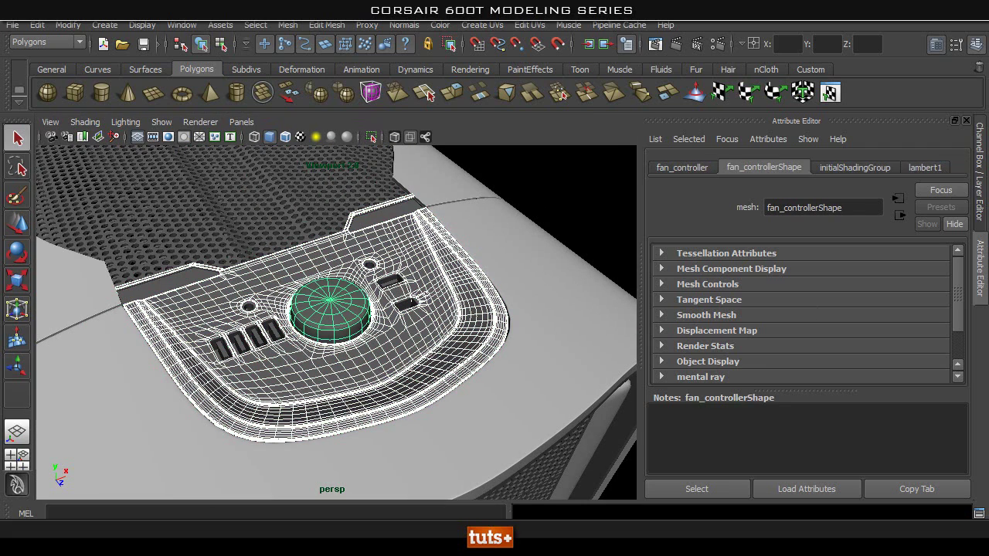
pyautogui.press('g')
pyautogui.click(584, 182)
pyautogui.keyDown('alt'); pyautogui.moveTo(526, 219); pyautogui.dragTo(473, 238); pyautogui.keyUp('alt')
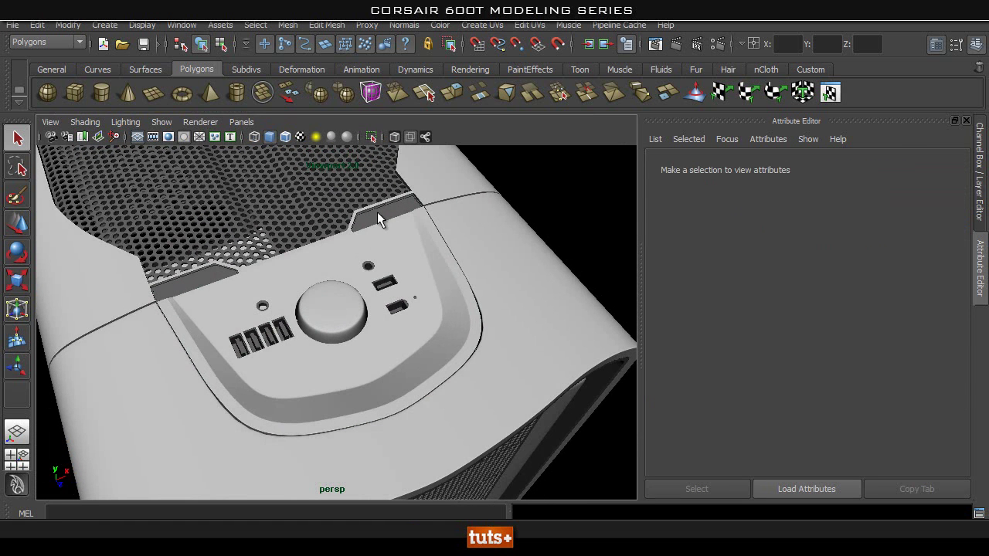
# Examine the two buttons at the top control panel's rear edge, the front frame and the side door's latches.
pyautogui.click(378, 214)
pyautogui.keyDown('shift'); pyautogui.click(174, 283); pyautogui.keyUp('shift')
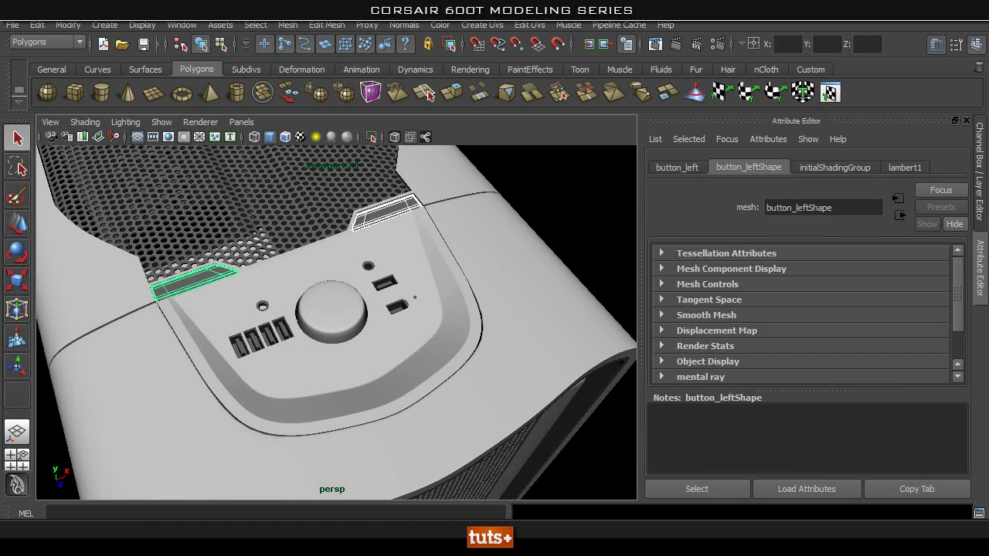
pyautogui.click(585, 194)
pyautogui.keyDown('alt'); pyautogui.moveTo(585, 194); pyautogui.dragTo(373, 313); pyautogui.keyUp('alt')
pyautogui.keyDown('alt'); pyautogui.moveTo(373, 306); pyautogui.dragTo(360, 383, button='middle'); pyautogui.keyUp('alt')
pyautogui.keyDown('alt'); pyautogui.moveTo(360, 383); pyautogui.dragTo(421, 402, button='right'); pyautogui.keyUp('alt')
pyautogui.keyDown('alt'); pyautogui.moveTo(343, 405); pyautogui.dragTo(333, 292, button='middle'); pyautogui.keyUp('alt')
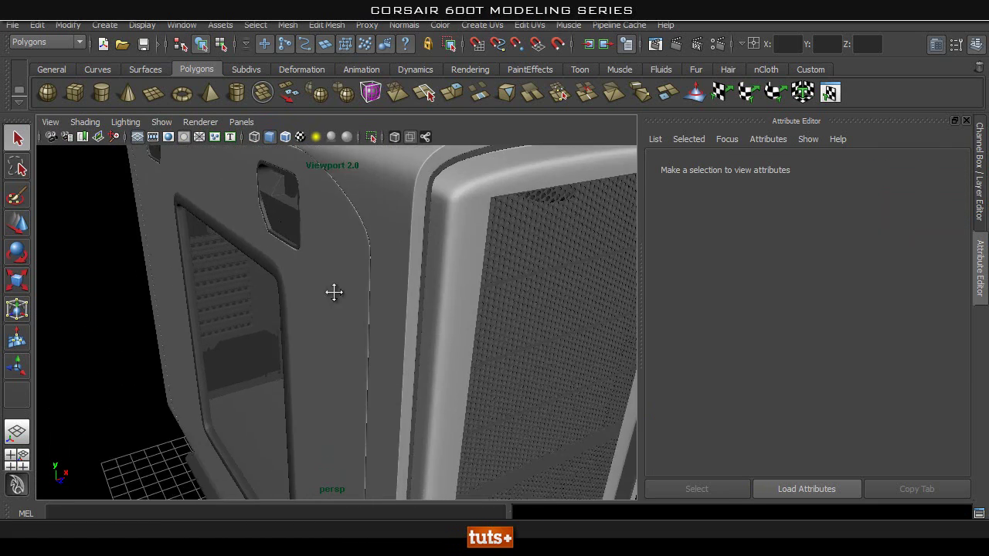
pyautogui.keyDown('alt'); pyautogui.moveTo(244, 337); pyautogui.dragTo(320, 320); pyautogui.keyUp('alt')
pyautogui.keyDown('alt'); pyautogui.moveTo(180, 289); pyautogui.dragTo(313, 325); pyautogui.keyUp('alt')
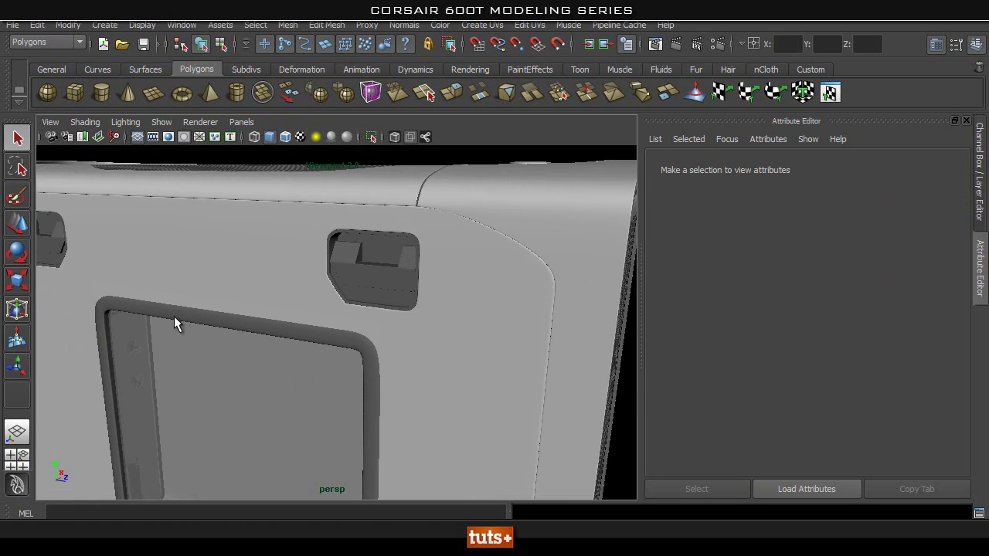
pyautogui.keyDown('alt'); pyautogui.moveTo(430, 295); pyautogui.dragTo(366, 322, button='right'); pyautogui.keyUp('alt')
pyautogui.keyDown('alt'); pyautogui.moveTo(366, 322); pyautogui.dragTo(396, 306); pyautogui.keyUp('alt')
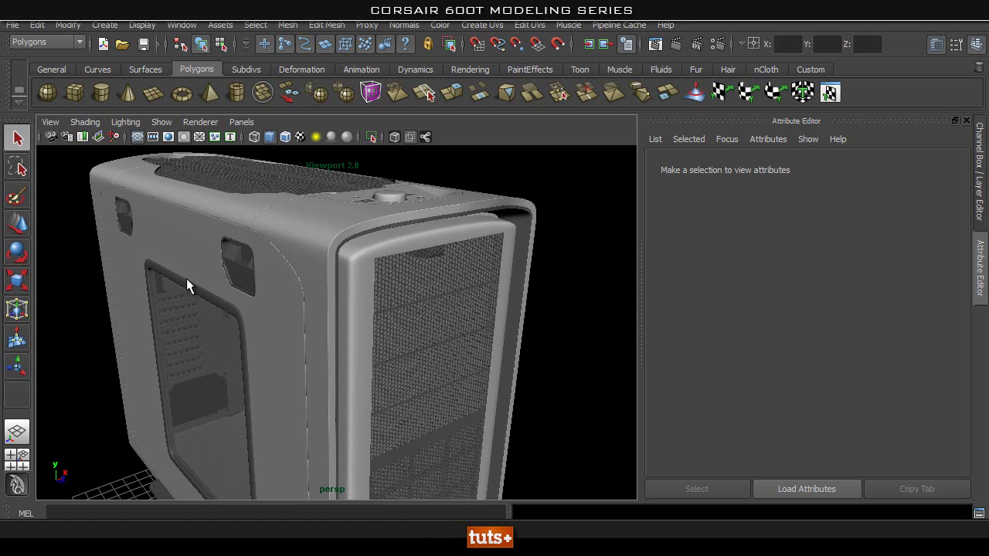
# Select the parts of the front latch on the windowed side door, including its recess pieces.
pyautogui.click(241, 270)
pyautogui.press('f')
pyautogui.keyDown('alt'); pyautogui.moveTo(307, 351); pyautogui.dragTo(381, 340); pyautogui.keyUp('alt')
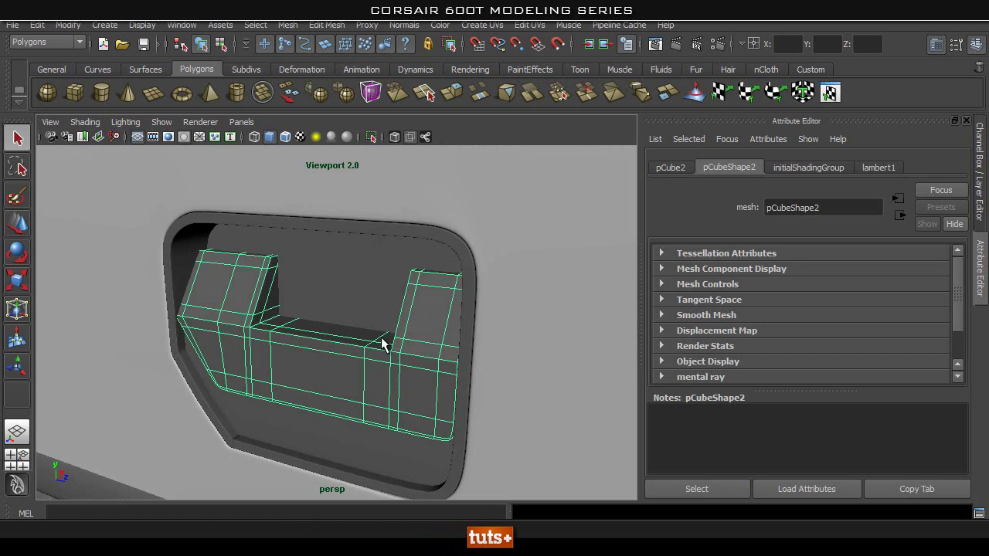
pyautogui.press('Up')
pyautogui.keyDown('alt'); pyautogui.moveTo(439, 366); pyautogui.dragTo(371, 325, button='right'); pyautogui.keyUp('alt')
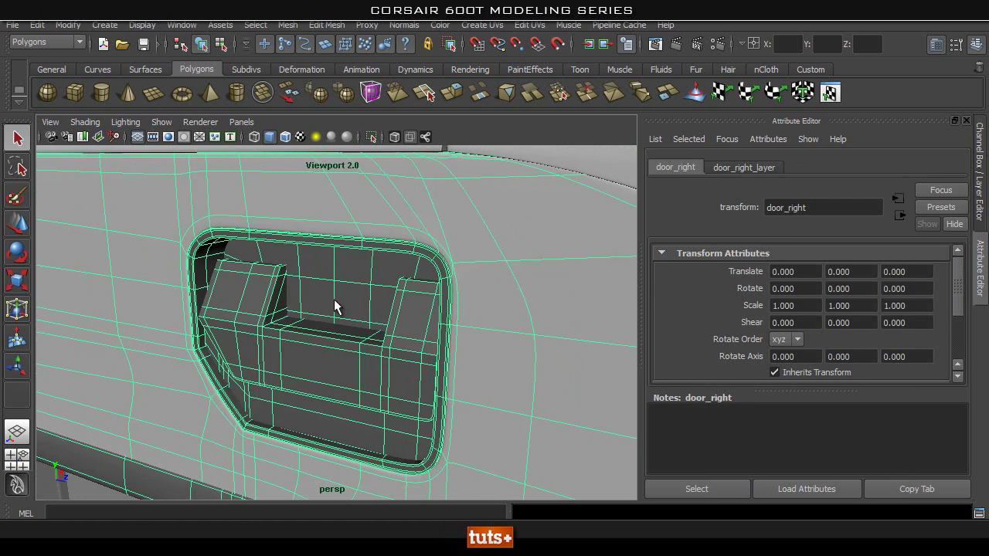
pyautogui.click(334, 299)
pyautogui.keyDown('shift'); pyautogui.click(344, 368); pyautogui.keyUp('shift')
pyautogui.keyDown('shift'); pyautogui.click(359, 427); pyautogui.keyUp('shift')
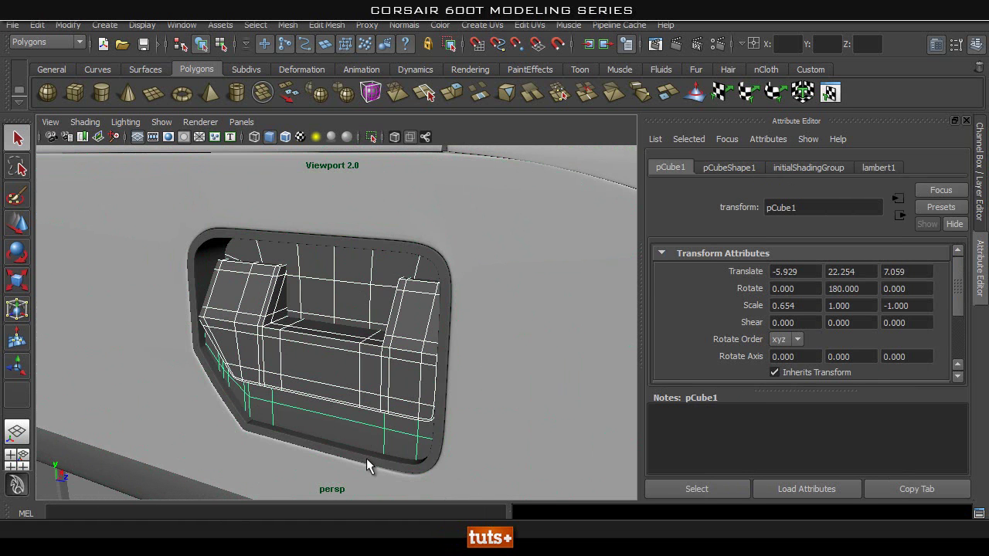
pyautogui.keyDown('shift'); pyautogui.click(364, 461); pyautogui.keyUp('shift')
pyautogui.keyDown('alt'); pyautogui.moveTo(365, 461); pyautogui.dragTo(209, 379, button='right'); pyautogui.keyUp('alt')
# Add the parts of the rear latch on the windowed side door to the selection.
pyautogui.keyDown('alt'); pyautogui.moveTo(210, 380); pyautogui.dragTo(506, 420, button='middle'); pyautogui.keyUp('alt')
pyautogui.scroll(4, 231, 361)
pyautogui.keyDown('alt'); pyautogui.moveTo(231, 362); pyautogui.dragTo(123, 360); pyautogui.keyUp('alt')
pyautogui.keyDown('alt'); pyautogui.moveTo(123, 359); pyautogui.dragTo(808, 289, button='middle'); pyautogui.keyUp('alt')
pyautogui.click(285, 375)
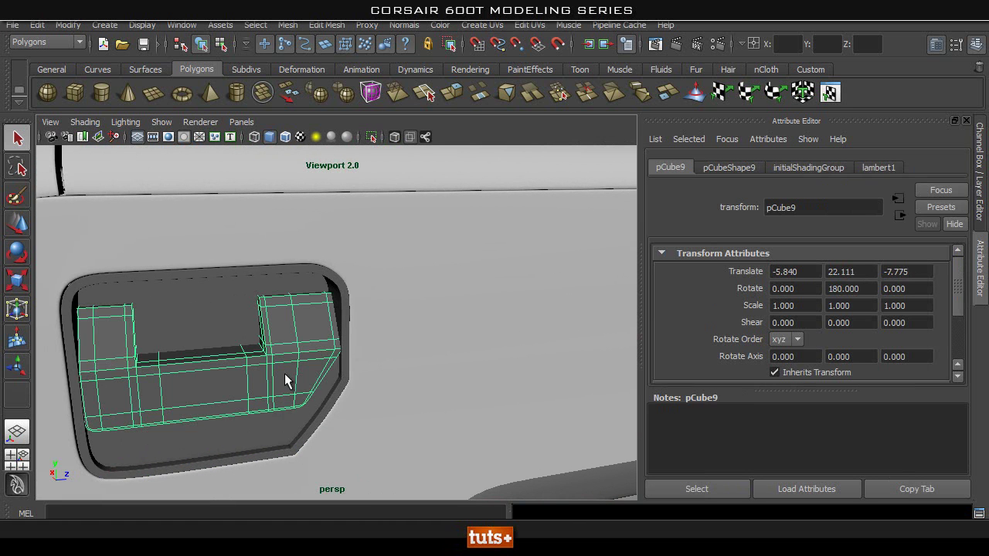
pyautogui.keyDown('shift'); pyautogui.click(254, 434); pyautogui.keyUp('shift')
pyautogui.keyDown('shift'); pyautogui.click(228, 282); pyautogui.keyUp('shift')
pyautogui.keyDown('shift'); pyautogui.click(229, 272); pyautogui.keyUp('shift')
# Add the four parts of the rear latch on the opposite, windowless door to the selection.
pyautogui.keyDown('alt'); pyautogui.moveTo(260, 289); pyautogui.dragTo(108, 317, button='right'); pyautogui.keyUp('alt')
pyautogui.keyDown('alt'); pyautogui.moveTo(108, 317); pyautogui.dragTo(394, 313); pyautogui.keyUp('alt')
pyautogui.keyDown('alt'); pyautogui.moveTo(92, 296); pyautogui.dragTo(70, 301, button='right'); pyautogui.keyUp('alt')
pyautogui.keyDown('alt'); pyautogui.moveTo(239, 317); pyautogui.dragTo(358, 316, button='middle'); pyautogui.keyUp('alt')
pyautogui.keyDown('alt'); pyautogui.moveTo(358, 316); pyautogui.dragTo(508, 337, button='right'); pyautogui.keyUp('alt')
pyautogui.keyDown('alt'); pyautogui.moveTo(508, 337); pyautogui.dragTo(484, 335); pyautogui.keyUp('alt')
pyautogui.keyDown('alt'); pyautogui.moveTo(484, 334); pyautogui.dragTo(387, 328, button='right'); pyautogui.keyUp('alt')
pyautogui.keyDown('alt'); pyautogui.moveTo(500, 314); pyautogui.dragTo(440, 374, button='middle'); pyautogui.keyUp('alt')
pyautogui.keyDown('alt'); pyautogui.moveTo(417, 375); pyautogui.dragTo(449, 382, button='right'); pyautogui.keyUp('alt')
pyautogui.keyDown('shift'); pyautogui.click(499, 425); pyautogui.keyUp('shift')
pyautogui.keyDown('shift'); pyautogui.click(519, 398); pyautogui.keyUp('shift')
pyautogui.keyDown('shift'); pyautogui.click(534, 360); pyautogui.keyUp('shift')
pyautogui.keyDown('shift'); pyautogui.click(554, 308); pyautogui.keyUp('shift')
# Add the four parts of the windowless door's front latch to the selection.
pyautogui.keyDown('alt'); pyautogui.moveTo(472, 308); pyautogui.dragTo(347, 306, button='right'); pyautogui.keyUp('alt')
pyautogui.keyDown('alt'); pyautogui.moveTo(347, 306); pyautogui.dragTo(330, 336); pyautogui.keyUp('alt')
pyautogui.keyDown('alt'); pyautogui.moveTo(330, 336); pyautogui.dragTo(349, 347, button='middle'); pyautogui.keyUp('alt')
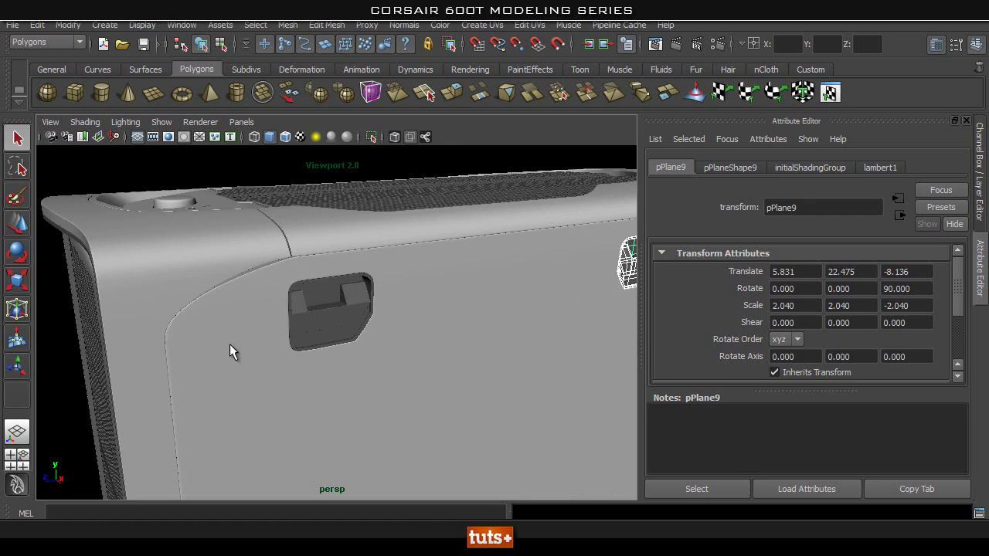
pyautogui.keyDown('alt'); pyautogui.moveTo(349, 347); pyautogui.dragTo(444, 352, button='right'); pyautogui.keyUp('alt')
pyautogui.keyDown('shift'); pyautogui.click(313, 387); pyautogui.keyUp('shift')
pyautogui.keyDown('shift'); pyautogui.click(323, 405); pyautogui.keyUp('shift')
pyautogui.keyDown('shift'); pyautogui.click(324, 306); pyautogui.keyUp('shift')
pyautogui.keyDown('shift'); pyautogui.click(317, 217); pyautogui.keyUp('shift')
# Assign a new Lambert material to the selected latch parts of both side doors.
pyautogui.keyDown('alt'); pyautogui.moveTo(509, 271); pyautogui.dragTo(217, 313, button='right'); pyautogui.keyUp('alt')
pyautogui.keyDown('alt'); pyautogui.moveTo(217, 313); pyautogui.dragTo(482, 325); pyautogui.keyUp('alt')
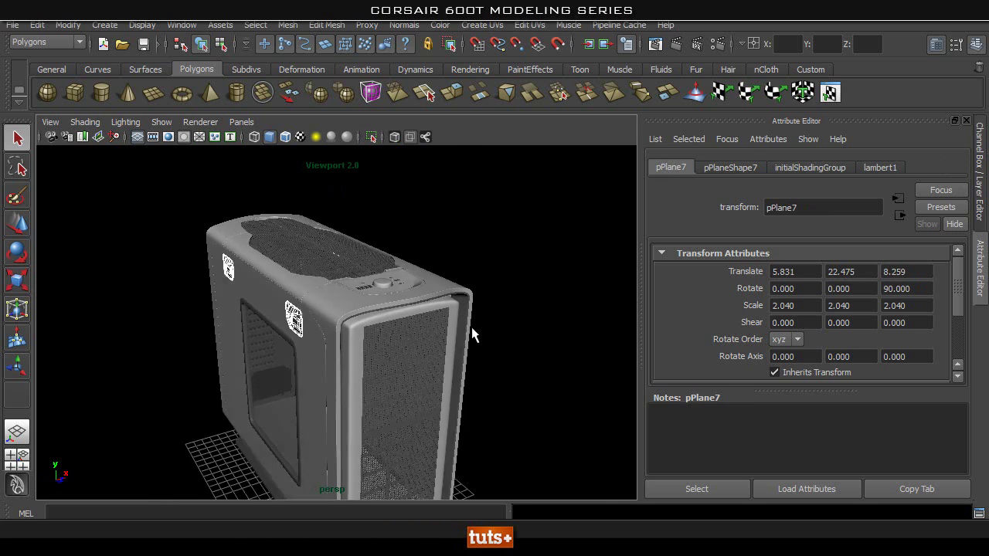
pyautogui.keyDown('alt'); pyautogui.moveTo(481, 325); pyautogui.dragTo(511, 322, button='right'); pyautogui.keyUp('alt')
pyautogui.keyDown('alt'); pyautogui.moveTo(489, 258); pyautogui.dragTo(386, 272, button='right'); pyautogui.keyUp('alt')
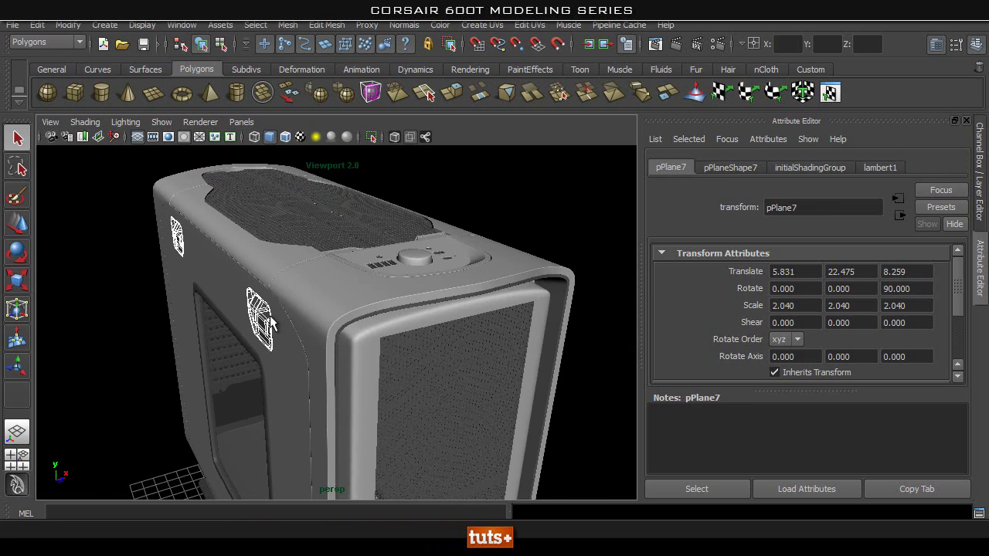
pyautogui.moveTo(263, 273); pyautogui.dragTo(268, 487, button='right')
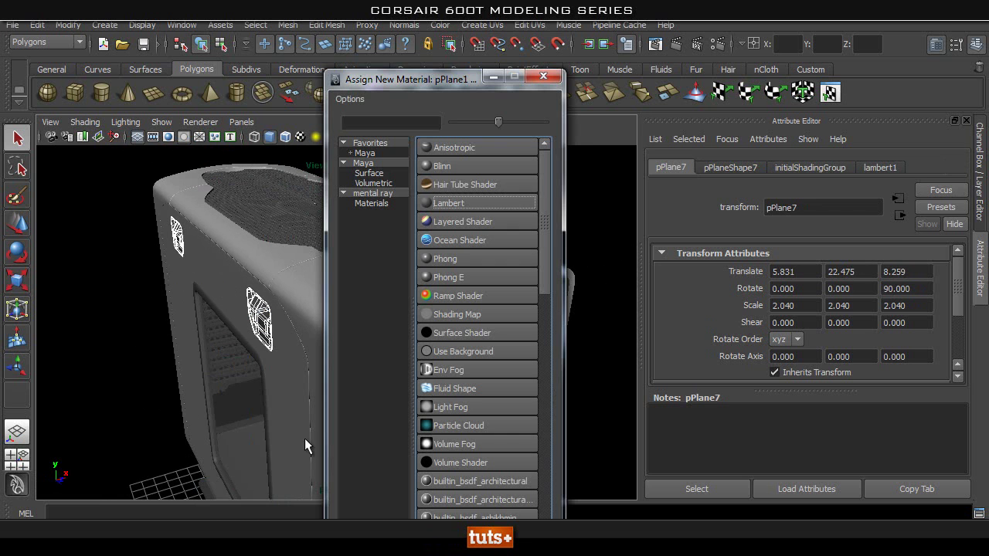
pyautogui.click(448, 204)
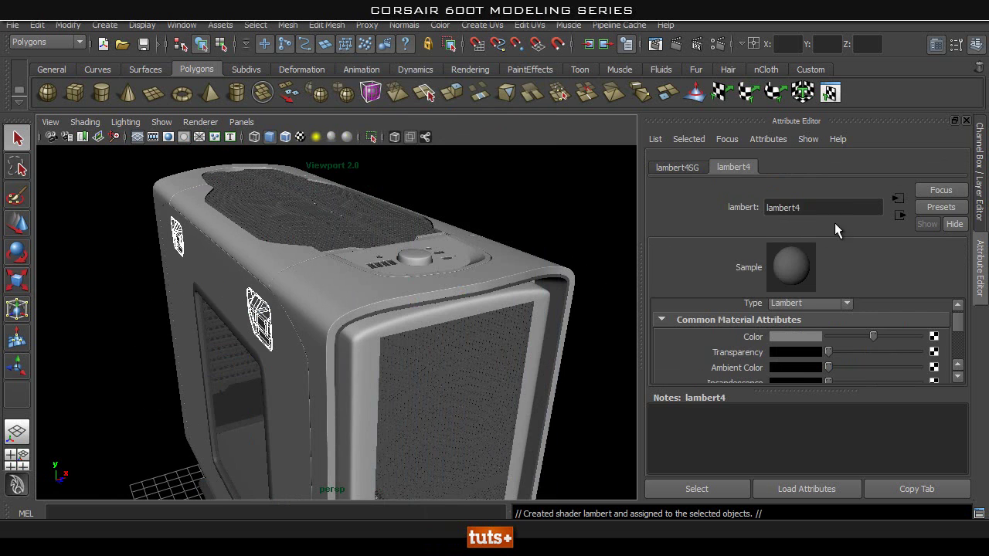
# Darken the latch material's color to a near-black value of 0.067 and name the material black_matte_material.
pyautogui.click(810, 337)
pyautogui.click(669, 425)
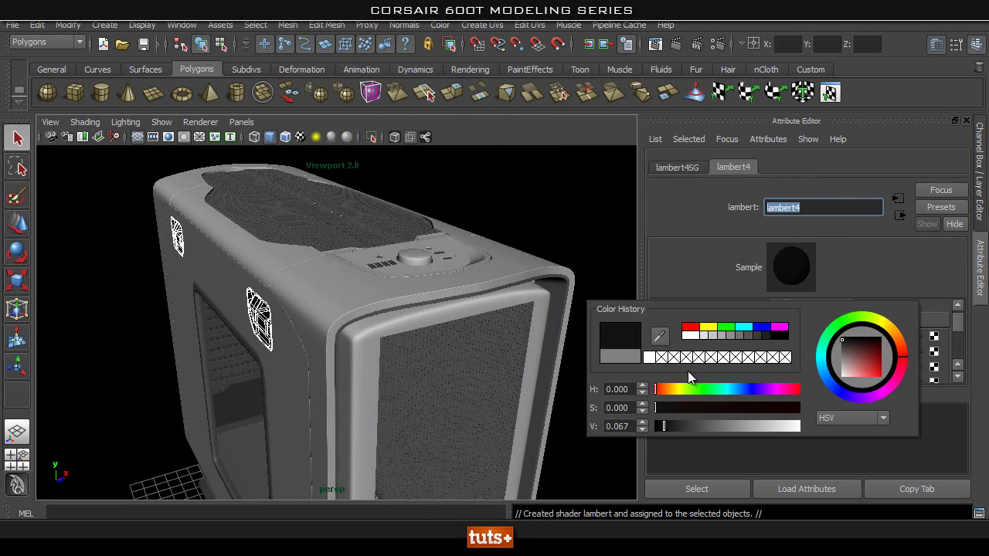
pyautogui.write('black_')
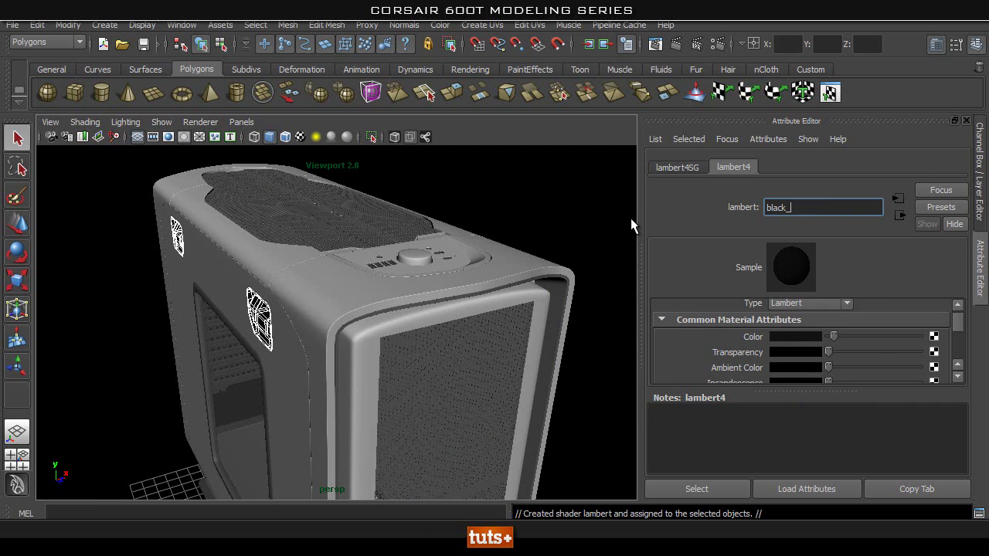
pyautogui.write('matte_material')
pyautogui.press('Return')
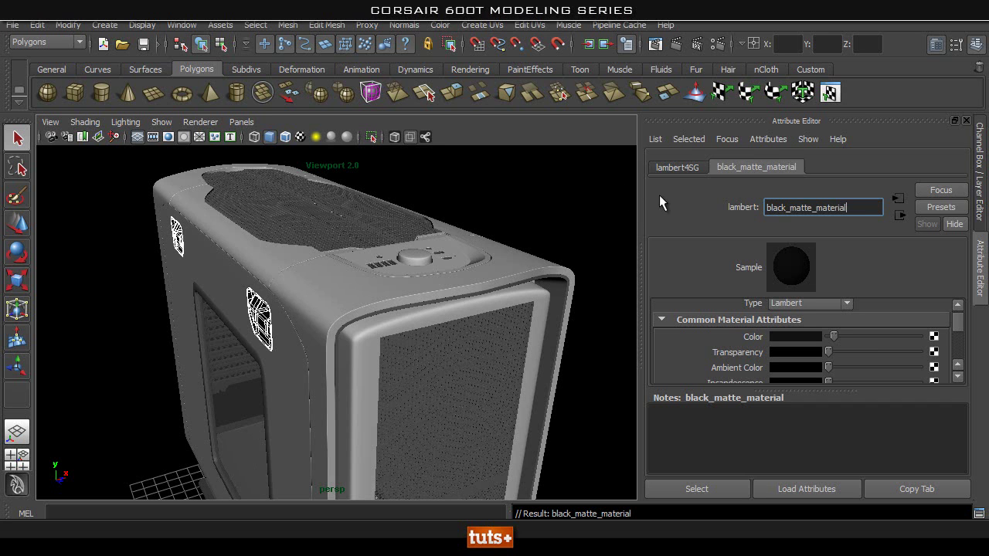
# Rename the latch material as black_plastic_matt_material and deselect the latches.
pyautogui.moveTo(867, 202); pyautogui.dragTo(790, 205)
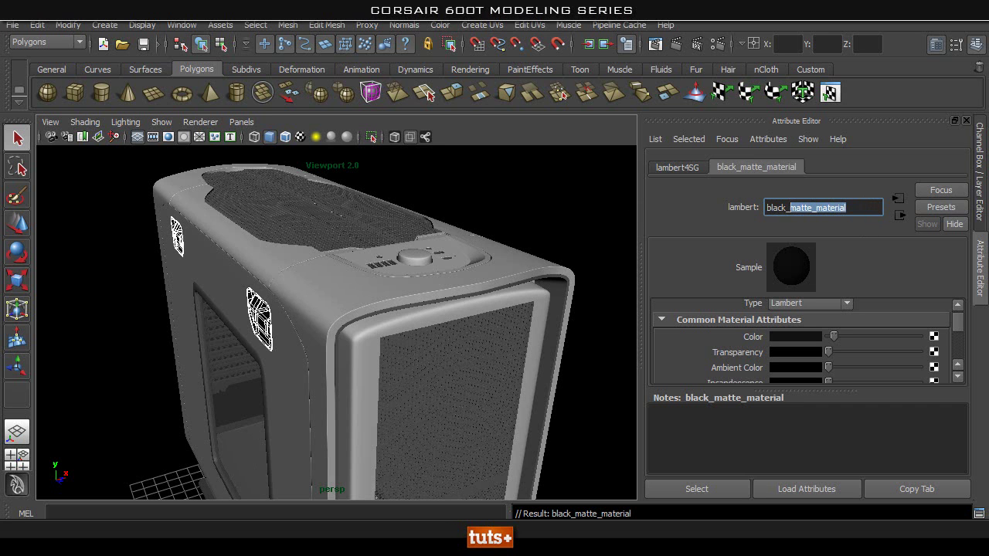
pyautogui.write('plastic')
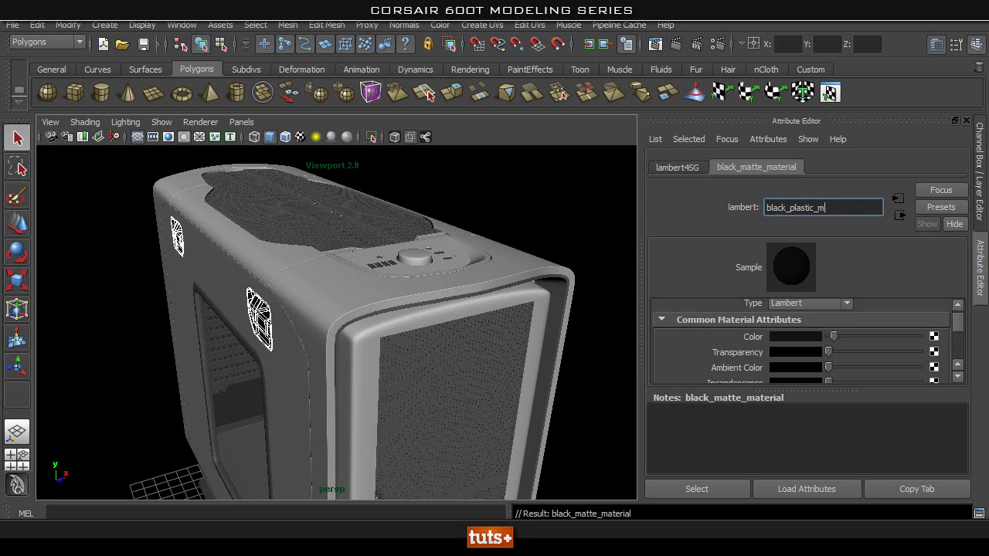
pyautogui.write('_matt_material')
pyautogui.press('Return')
pyautogui.click(479, 207)
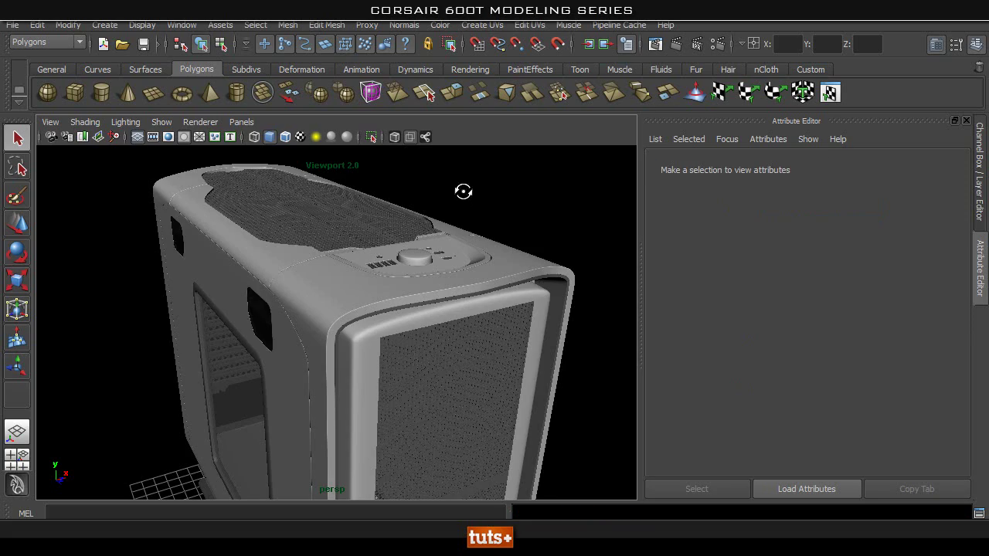
# Apply the existing black plastic material to the connector tongue inside the angled port on the top control panel.
pyautogui.keyDown('alt'); pyautogui.moveTo(463, 194); pyautogui.dragTo(466, 205); pyautogui.keyUp('alt')
pyautogui.keyDown('alt'); pyautogui.moveTo(466, 205); pyautogui.dragTo(484, 247, button='right'); pyautogui.keyUp('alt')
pyautogui.keyDown('alt'); pyautogui.moveTo(484, 247); pyautogui.dragTo(438, 258, button='middle'); pyautogui.keyUp('alt')
pyautogui.keyDown('alt'); pyautogui.moveTo(439, 258); pyautogui.dragTo(505, 300); pyautogui.keyUp('alt')
pyautogui.keyDown('alt'); pyautogui.moveTo(505, 301); pyautogui.dragTo(501, 344, button='right'); pyautogui.keyUp('alt')
pyautogui.keyDown('alt'); pyautogui.moveTo(502, 344); pyautogui.dragTo(324, 252, button='middle'); pyautogui.keyUp('alt')
pyautogui.keyDown('alt'); pyautogui.moveTo(325, 258); pyautogui.dragTo(448, 331, button='right'); pyautogui.keyUp('alt')
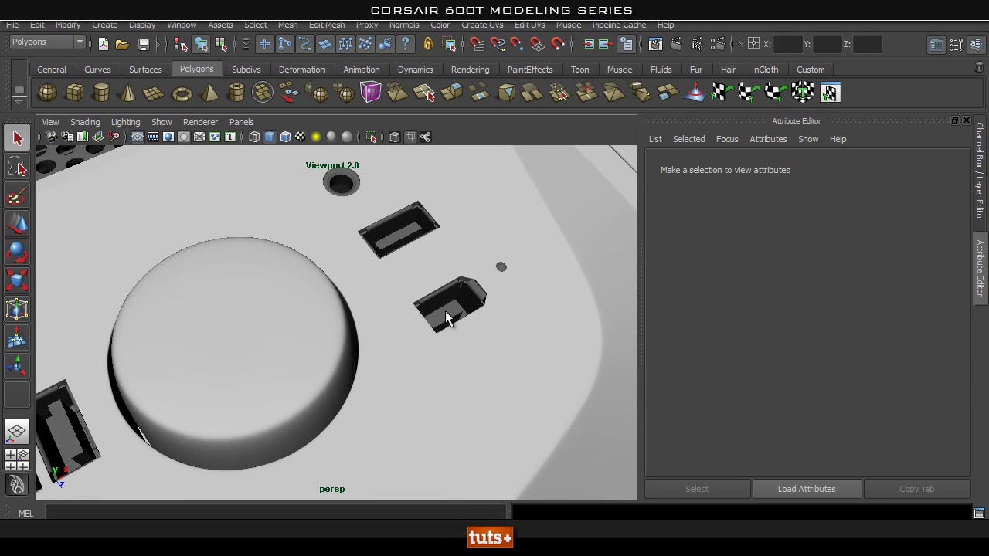
pyautogui.click(451, 318)
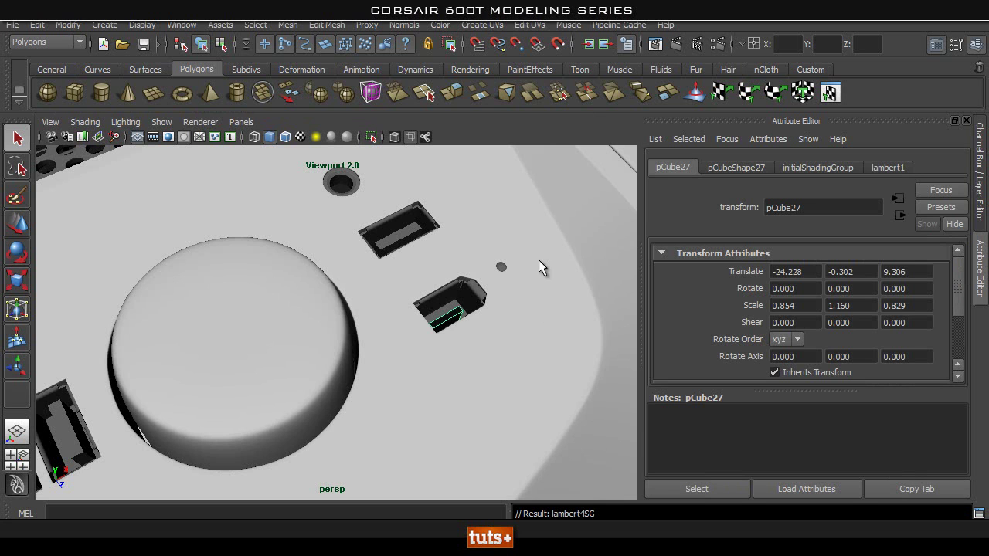
# Apply the black plastic material to the tongues of the four grouped USB ports and select the single USB port's tongue.
pyautogui.keyDown('alt'); pyautogui.moveTo(260, 322); pyautogui.dragTo(521, 267, button='middle'); pyautogui.keyUp('alt')
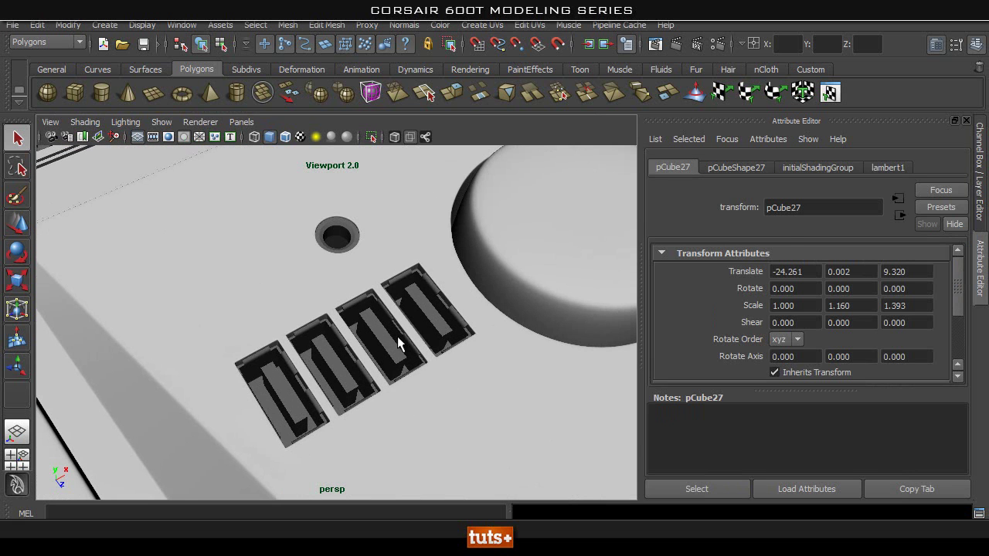
pyautogui.press('z')
pyautogui.press('z')
pyautogui.hotkey('shift', 'd')
pyautogui.hotkey('shift', 'd')
pyautogui.hotkey('shift', 'd')
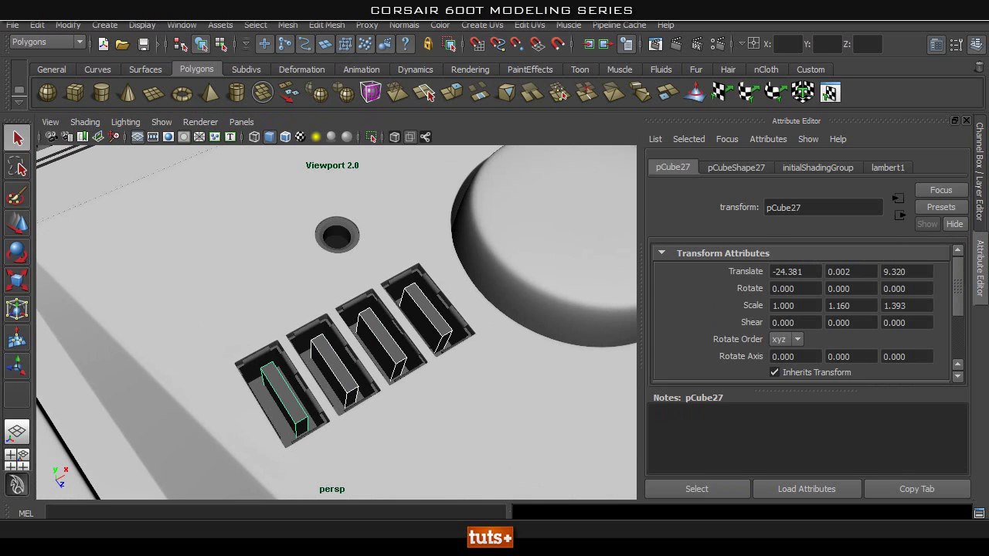
pyautogui.keyDown('alt'); pyautogui.moveTo(425, 285); pyautogui.dragTo(363, 243, button='right'); pyautogui.keyUp('alt')
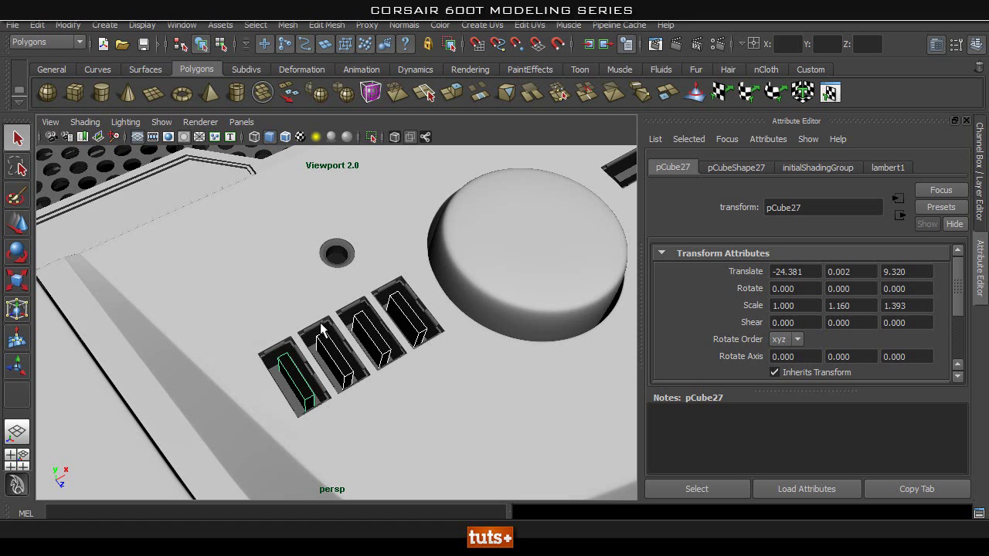
pyautogui.keyDown('alt'); pyautogui.moveTo(384, 328); pyautogui.dragTo(370, 295); pyautogui.keyUp('alt')
pyautogui.click(370, 296)
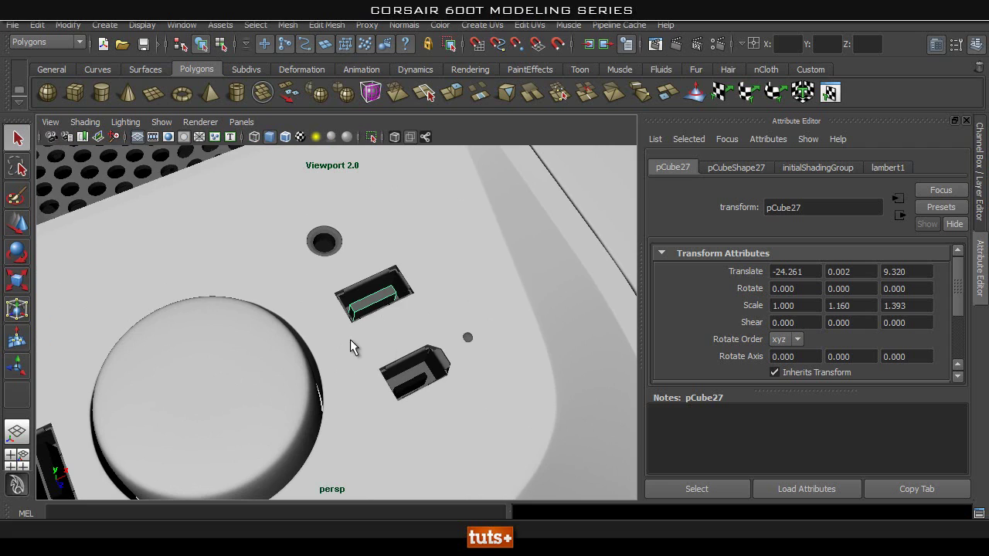
# Select the outer ring of the upper round grommet on the case's rear panel.
pyautogui.keyDown('alt'); pyautogui.moveTo(367, 269); pyautogui.dragTo(159, 317, button='right'); pyautogui.keyUp('alt')
pyautogui.keyDown('alt'); pyautogui.moveTo(159, 318); pyautogui.dragTo(307, 358, button='middle'); pyautogui.keyUp('alt')
pyautogui.keyDown('alt'); pyautogui.moveTo(306, 358); pyautogui.dragTo(178, 325, button='right'); pyautogui.keyUp('alt')
pyautogui.keyDown('alt'); pyautogui.moveTo(178, 325); pyautogui.dragTo(203, 288); pyautogui.keyUp('alt')
pyautogui.keyDown('alt'); pyautogui.moveTo(127, 375); pyautogui.dragTo(350, 363); pyautogui.keyUp('alt')
pyautogui.scroll(3, 269, 403)
pyautogui.keyDown('alt'); pyautogui.moveTo(232, 403); pyautogui.dragTo(332, 390); pyautogui.keyUp('alt')
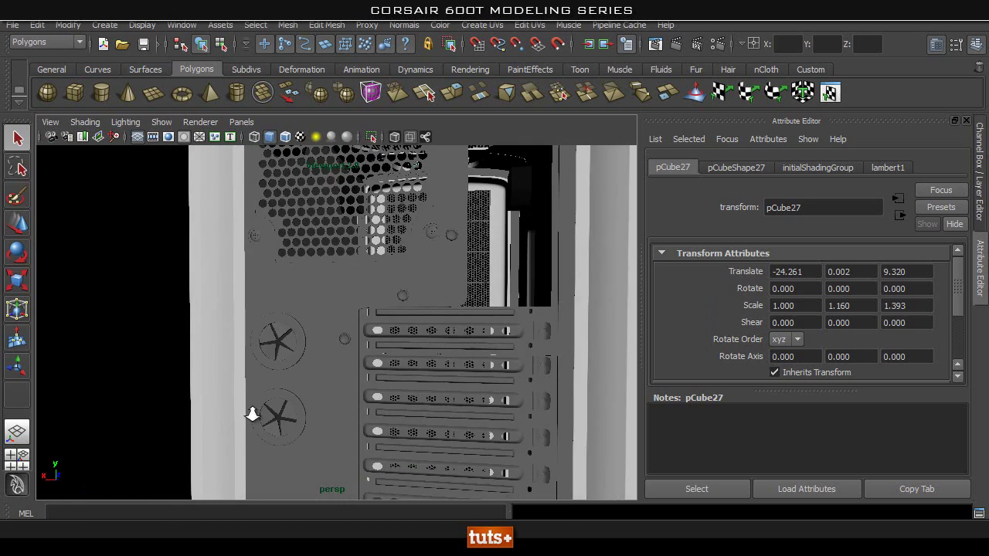
pyautogui.keyDown('alt'); pyautogui.moveTo(230, 406); pyautogui.dragTo(247, 442, button='right'); pyautogui.keyUp('alt')
pyautogui.keyDown('alt'); pyautogui.moveTo(246, 442); pyautogui.dragTo(302, 384, button='middle'); pyautogui.keyUp('alt')
pyautogui.scroll(4, 303, 384)
pyautogui.click(356, 367)
pyautogui.click(323, 225)
pyautogui.scroll(-5, 437, 320)
pyautogui.keyDown('alt'); pyautogui.moveTo(437, 320); pyautogui.dragTo(541, 299); pyautogui.keyUp('alt')
pyautogui.scroll(6, 443, 338)
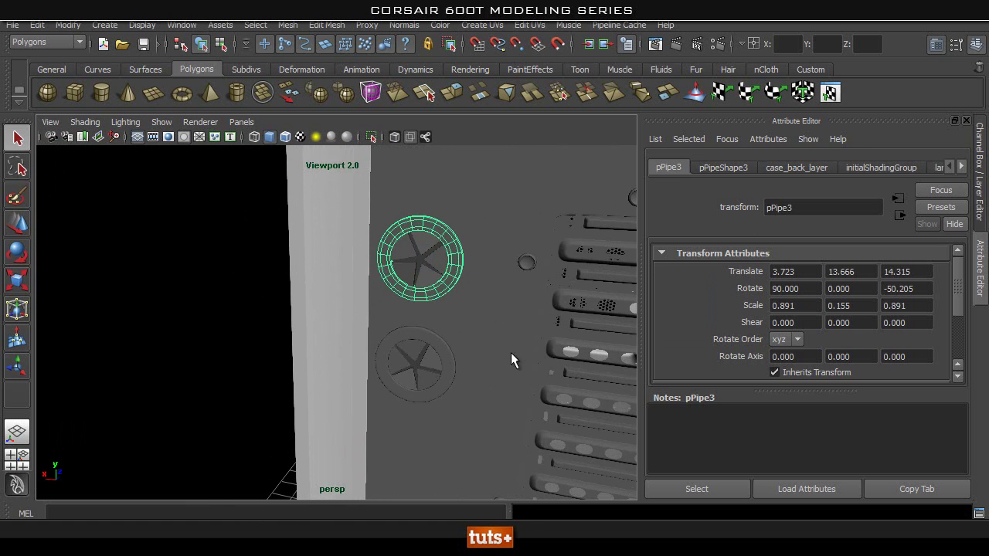
# Select the five flaps of the upper rear grommet together with its outer ring.
pyautogui.click(432, 256)
pyautogui.click(428, 240)
pyautogui.press('Up')
pyautogui.click(438, 258)
pyautogui.keyDown('shift'); pyautogui.click(429, 243); pyautogui.keyUp('shift')
pyautogui.keyDown('shift'); pyautogui.click(397, 251); pyautogui.keyUp('shift')
pyautogui.keyDown('shift'); pyautogui.click(403, 270); pyautogui.keyUp('shift')
pyautogui.keyDown('shift'); pyautogui.click(430, 271); pyautogui.keyUp('shift')
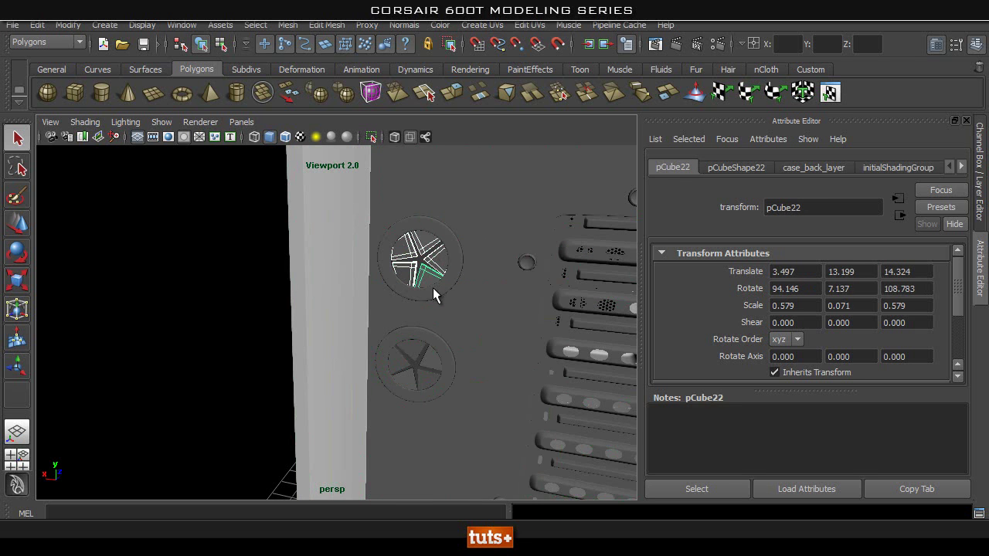
pyautogui.keyDown('shift'); pyautogui.click(432, 288); pyautogui.keyUp('shift')
# Add the outer ring and the five flaps of the lower rear grommet to the selection.
pyautogui.keyDown('shift'); pyautogui.click(405, 343); pyautogui.keyUp('shift')
pyautogui.keyDown('shift'); pyautogui.click(423, 355); pyautogui.keyUp('shift')
pyautogui.keyDown('shift'); pyautogui.click(424, 390); pyautogui.keyUp('shift')
pyautogui.keyDown('shift'); pyautogui.click(413, 375); pyautogui.keyUp('shift')
pyautogui.keyDown('shift'); pyautogui.click(411, 376); pyautogui.keyUp('shift')
pyautogui.keyDown('shift'); pyautogui.click(402, 355); pyautogui.keyUp('shift')
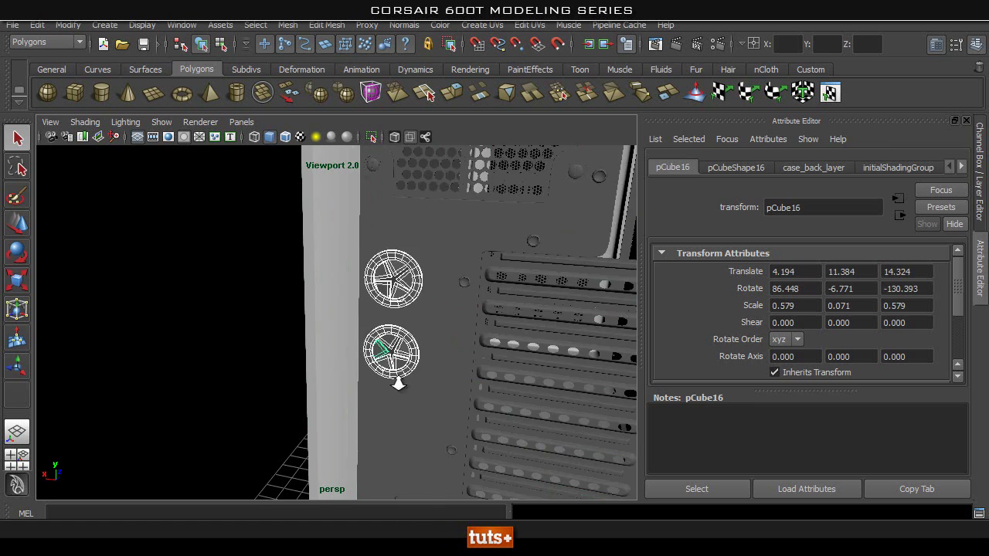
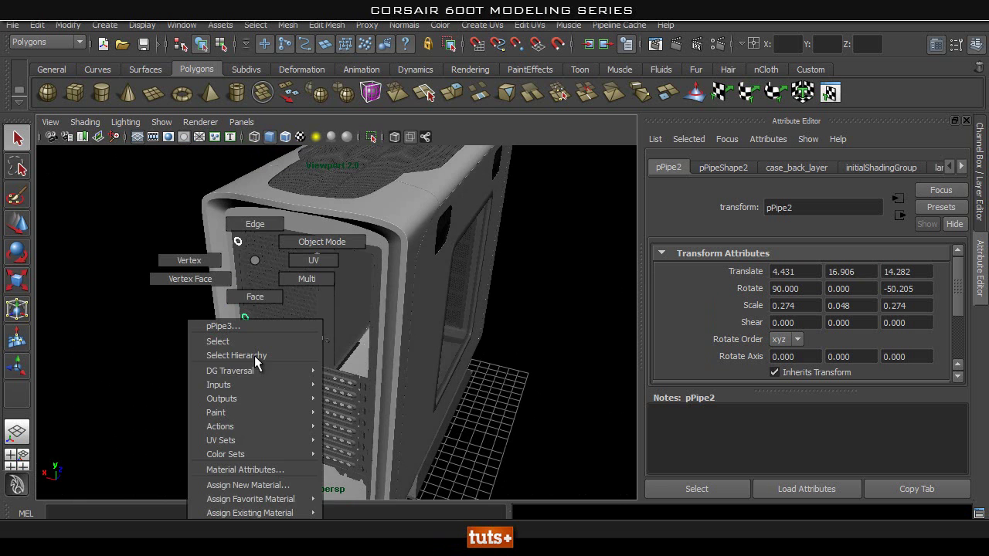
# Assign a new Lambert material to the selected grommets and small rear rings, naming it black_rubber_material.
pyautogui.click(452, 201)
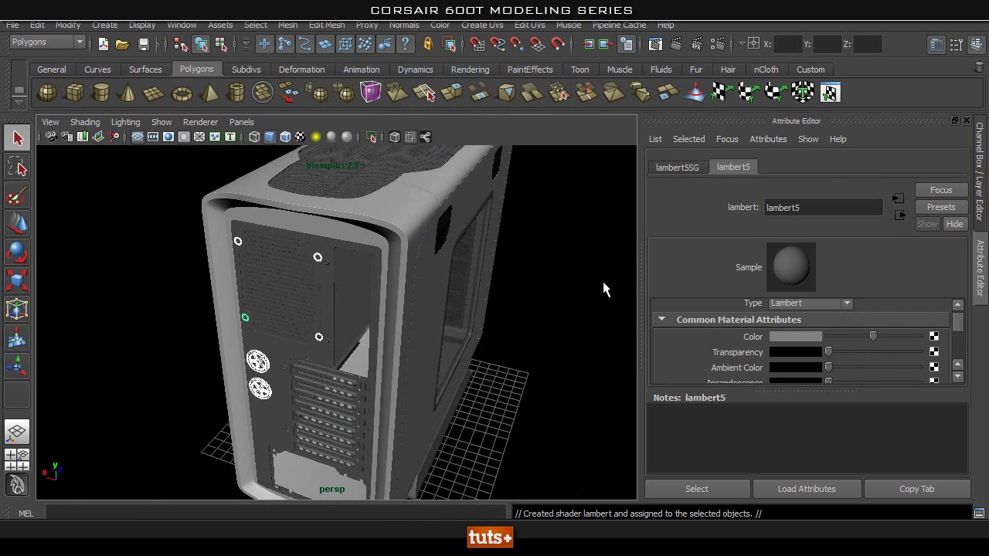
pyautogui.click(817, 207)
pyautogui.write('black_rub')
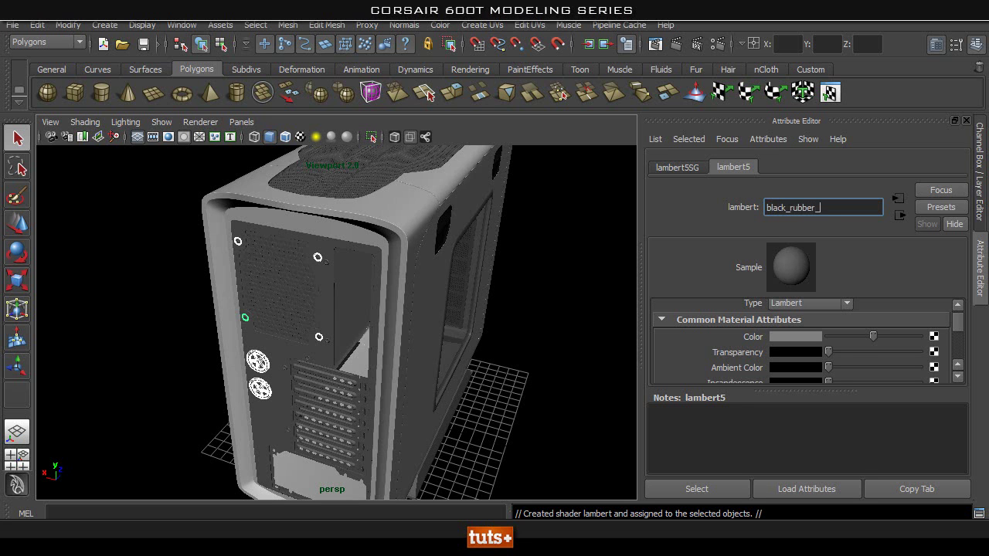
pyautogui.press('Return')
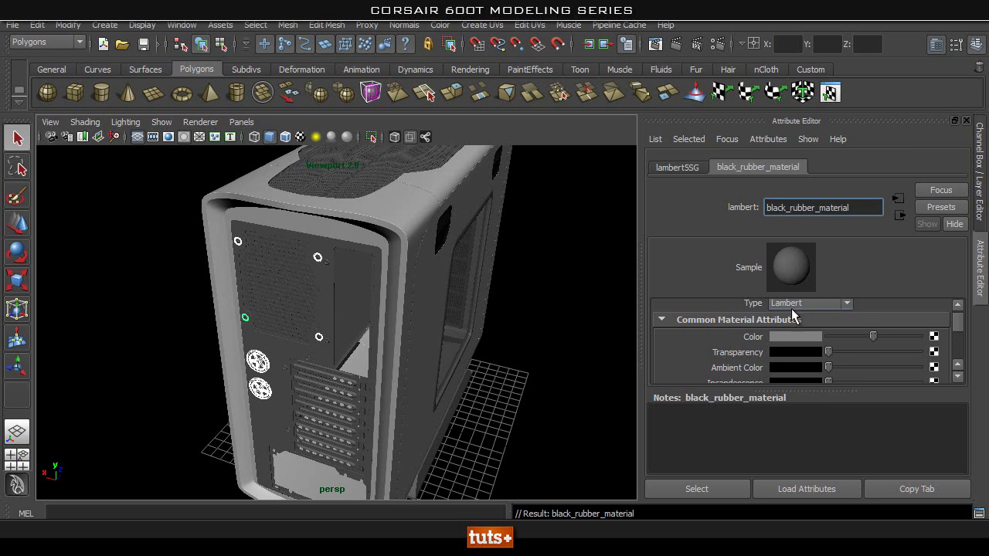
# Set the rubber material's color to the stored near-black from the color history and deselect the parts.
pyautogui.click(790, 338)
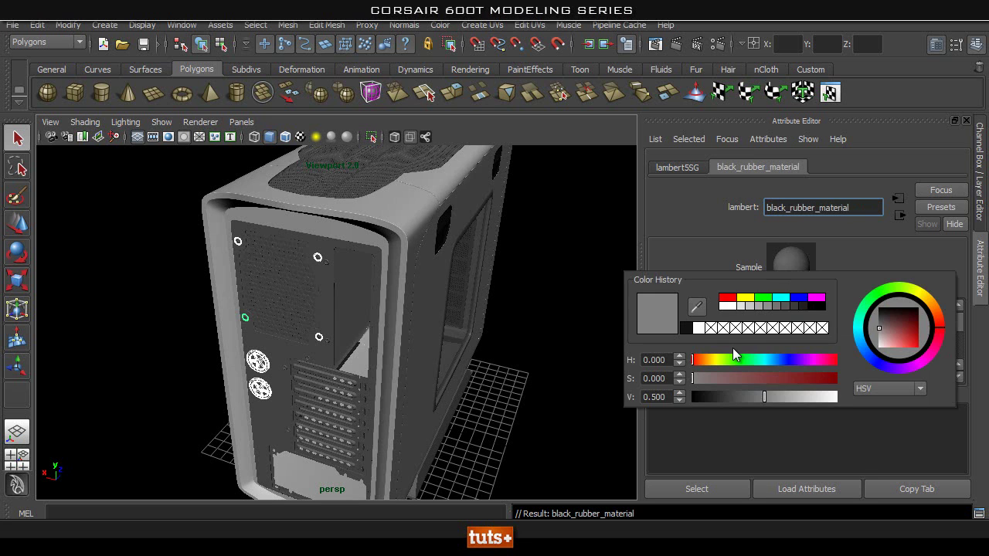
pyautogui.click(686, 328)
pyautogui.click(558, 336)
# Apply an existing black material to the frame around the side door's window.
pyautogui.keyDown('alt'); pyautogui.moveTo(559, 336); pyautogui.dragTo(471, 404); pyautogui.keyUp('alt')
pyautogui.keyDown('alt'); pyautogui.moveTo(294, 363); pyautogui.dragTo(417, 390, button='right'); pyautogui.keyUp('alt')
pyautogui.keyDown('alt'); pyautogui.moveTo(417, 391); pyautogui.dragTo(380, 392); pyautogui.keyUp('alt')
pyautogui.moveTo(400, 427)
pyautogui.keyDown('alt'); pyautogui.mouseDown(button='middle')
pyautogui.moveTo(398, 375)
pyautogui.moveTo(407, 423)
pyautogui.mouseUp(button='middle'); pyautogui.keyUp('alt')
pyautogui.keyDown('alt'); pyautogui.moveTo(407, 424); pyautogui.dragTo(294, 357, button='right'); pyautogui.keyUp('alt')
pyautogui.keyDown('alt'); pyautogui.moveTo(293, 357); pyautogui.dragTo(410, 402); pyautogui.keyUp('alt')
pyautogui.keyDown('alt'); pyautogui.moveTo(395, 441); pyautogui.dragTo(372, 436, button='middle'); pyautogui.keyUp('alt')
pyautogui.keyDown('alt'); pyautogui.moveTo(372, 436); pyautogui.dragTo(342, 364); pyautogui.keyUp('alt')
pyautogui.scroll(3, 398, 344)
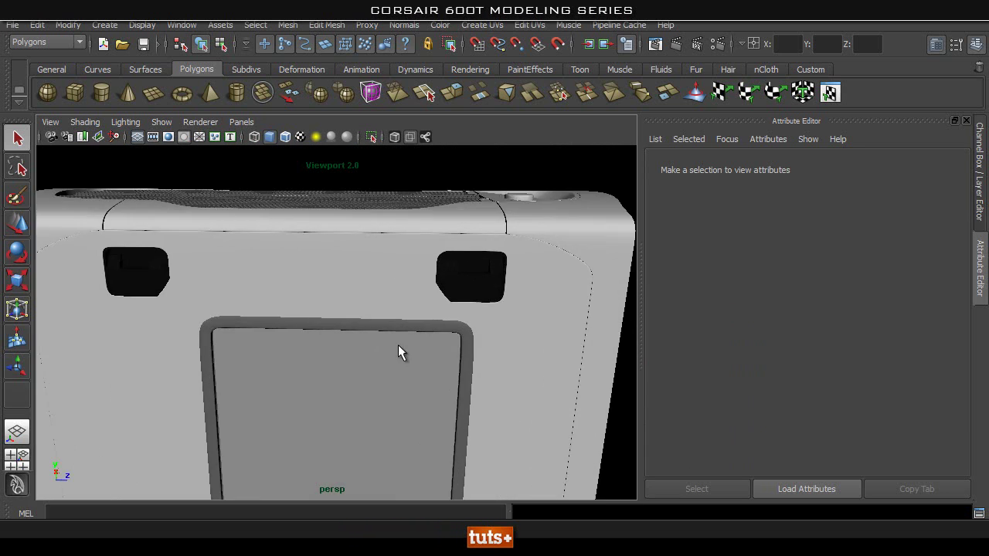
pyautogui.click(399, 326)
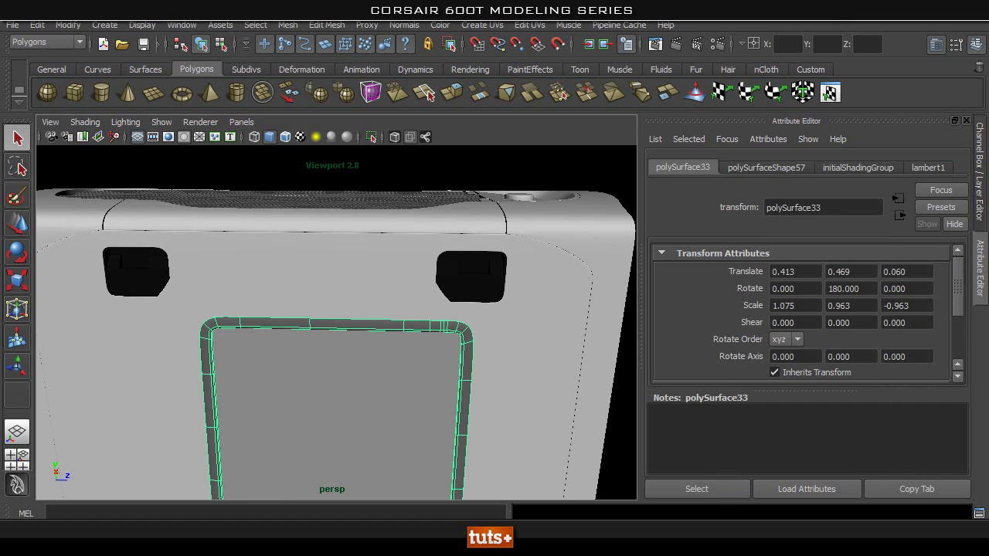
pyautogui.keyDown('alt'); pyautogui.moveTo(441, 335); pyautogui.dragTo(579, 257, button='middle'); pyautogui.keyUp('alt')
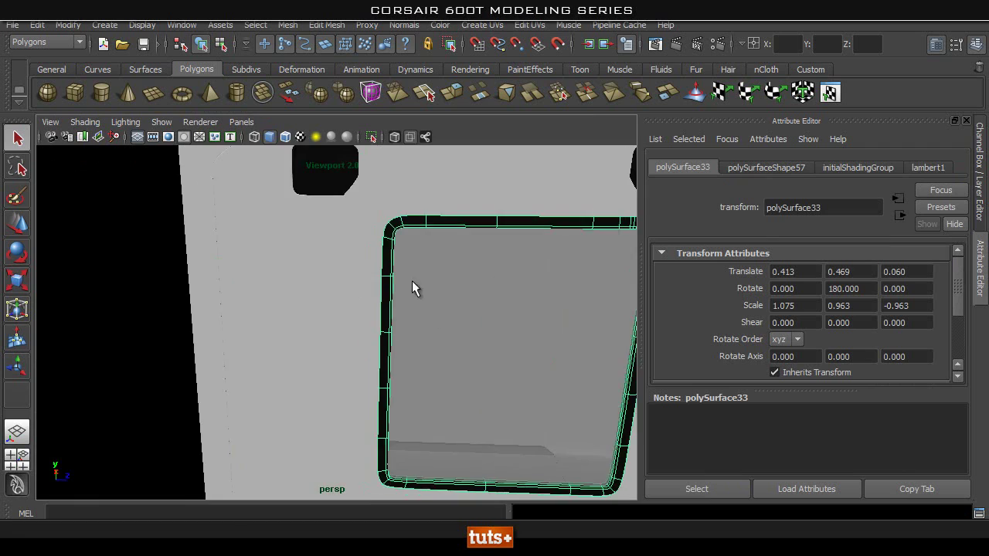
# Select the main metal back panel at the rear of the case.
pyautogui.keyDown('alt'); pyautogui.moveTo(411, 288); pyautogui.dragTo(298, 243, button='right'); pyautogui.keyUp('alt')
pyautogui.keyDown('alt'); pyautogui.moveTo(298, 242); pyautogui.dragTo(276, 316); pyautogui.keyUp('alt')
pyautogui.keyDown('alt'); pyautogui.moveTo(275, 315); pyautogui.dragTo(304, 376, button='right'); pyautogui.keyUp('alt')
pyautogui.keyDown('alt'); pyautogui.moveTo(304, 376); pyautogui.dragTo(339, 331, button='middle'); pyautogui.keyUp('alt')
pyautogui.keyDown('alt'); pyautogui.moveTo(339, 331); pyautogui.dragTo(440, 336, button='right'); pyautogui.keyUp('alt')
pyautogui.moveTo(441, 336)
pyautogui.keyDown('alt'); pyautogui.mouseDown()
pyautogui.moveTo(564, 323)
pyautogui.moveTo(438, 344)
pyautogui.mouseUp(); pyautogui.keyUp('alt')
pyautogui.keyDown('alt'); pyautogui.moveTo(459, 361); pyautogui.dragTo(451, 336, button='middle'); pyautogui.keyUp('alt')
pyautogui.keyDown('alt'); pyautogui.moveTo(449, 372); pyautogui.dragTo(397, 360); pyautogui.keyUp('alt')
pyautogui.click(287, 338)
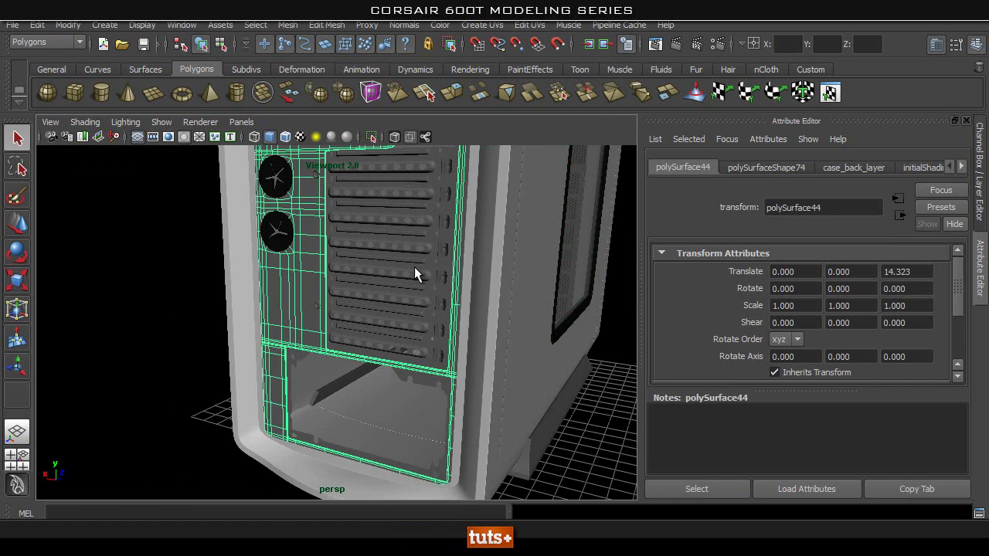
# Add the back panel's small round rivets and the screw heads at the fan vent's lower corners to the selection.
pyautogui.keyDown('alt'); pyautogui.moveTo(316, 306); pyautogui.dragTo(350, 313); pyautogui.keyUp('alt')
pyautogui.keyDown('alt'); pyautogui.moveTo(229, 329); pyautogui.dragTo(180, 332); pyautogui.keyUp('alt')
pyautogui.scroll(3, 316, 316)
pyautogui.keyDown('shift'); pyautogui.click(324, 295); pyautogui.keyUp('shift')
pyautogui.scroll(-1, 434, 266)
pyautogui.keyDown('alt'); pyautogui.moveTo(434, 268); pyautogui.dragTo(347, 386); pyautogui.keyUp('alt')
pyautogui.click(317, 389)
pyautogui.keyDown('shift'); pyautogui.click(397, 336); pyautogui.keyUp('shift')
pyautogui.keyDown('shift'); pyautogui.click(184, 241); pyautogui.keyUp('shift')
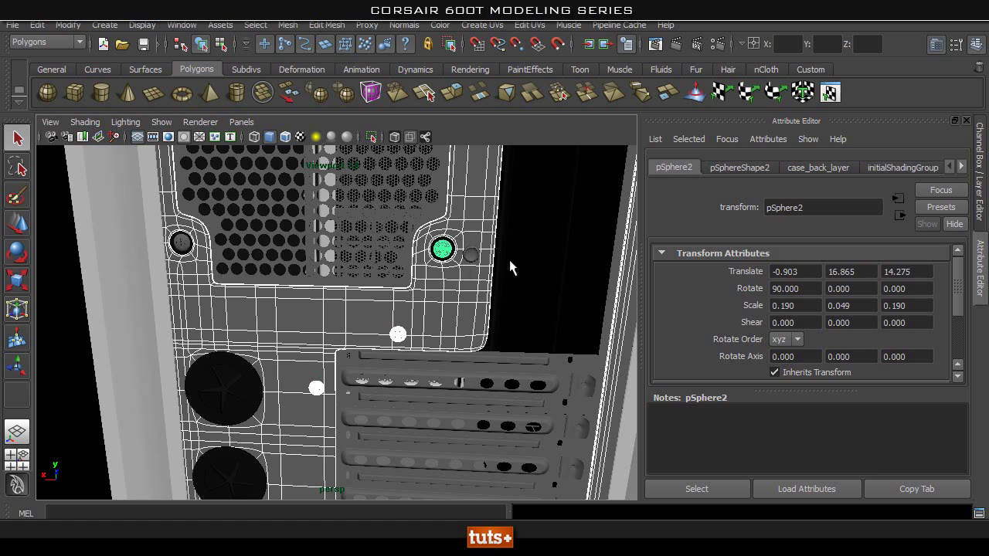
pyautogui.keyDown('shift'); pyautogui.click(470, 258); pyautogui.keyUp('shift')
# Add the screw heads at the fan vent's two upper corners and the small rivet beside them to the selection.
pyautogui.scroll(-4, 433, 224)
pyautogui.keyDown('alt'); pyautogui.moveTo(425, 208); pyautogui.dragTo(447, 345, button='middle'); pyautogui.keyUp('alt')
pyautogui.keyDown('alt'); pyautogui.moveTo(446, 345); pyautogui.dragTo(371, 327); pyautogui.keyUp('alt')
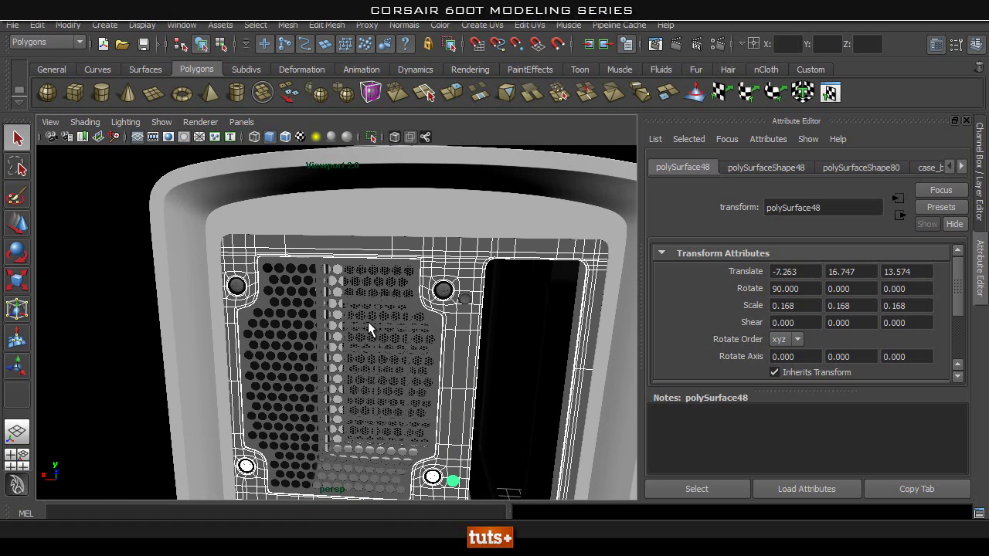
pyautogui.keyDown('shift'); pyautogui.click(443, 290); pyautogui.keyUp('shift')
pyautogui.keyDown('shift'); pyautogui.click(237, 288); pyautogui.keyUp('shift')
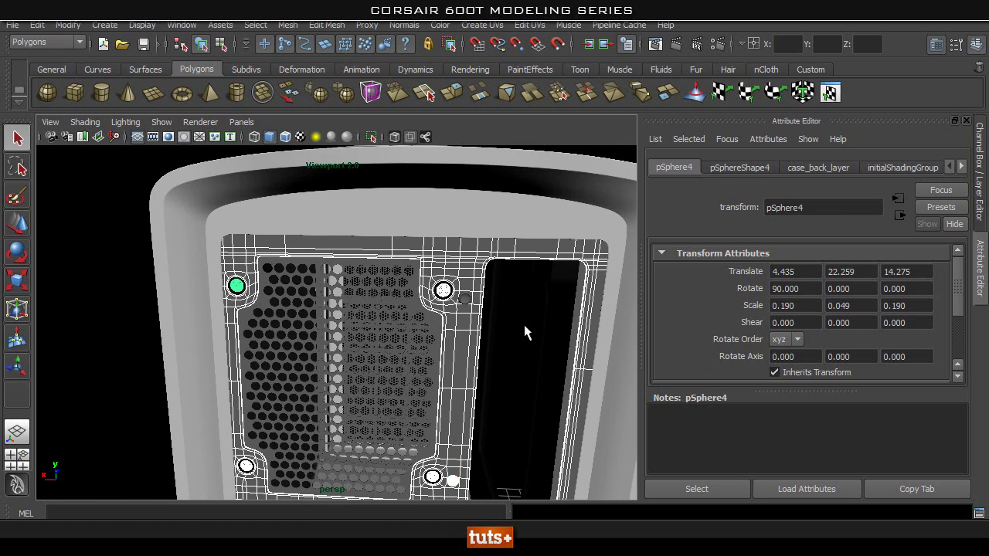
pyautogui.keyDown('shift'); pyautogui.click(464, 298); pyautogui.keyUp('shift')
# Add the top two expansion slot covers, their end tabs and the three strips around them to the selection.
pyautogui.keyDown('alt'); pyautogui.moveTo(538, 380); pyautogui.dragTo(502, 398, button='right'); pyautogui.keyUp('alt')
pyautogui.keyDown('alt'); pyautogui.moveTo(502, 398); pyautogui.dragTo(425, 146, button='middle'); pyautogui.keyUp('alt')
pyautogui.keyDown('alt'); pyautogui.moveTo(335, 309); pyautogui.dragTo(443, 261, button='right'); pyautogui.keyUp('alt')
pyautogui.keyDown('shift'); pyautogui.click(443, 241); pyautogui.keyUp('shift')
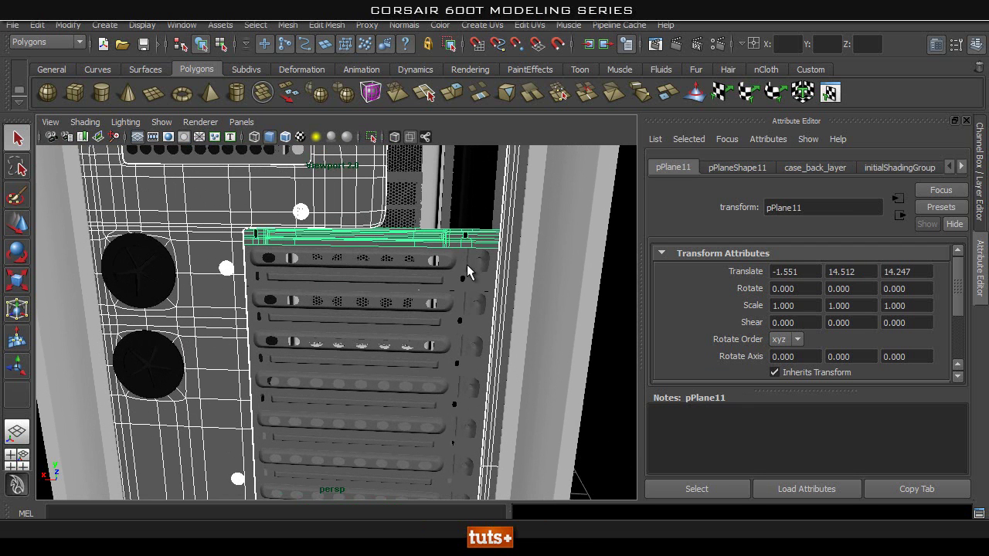
pyautogui.keyDown('shift'); pyautogui.click(461, 265); pyautogui.keyUp('shift')
pyautogui.keyDown('shift'); pyautogui.click(463, 289); pyautogui.keyUp('shift')
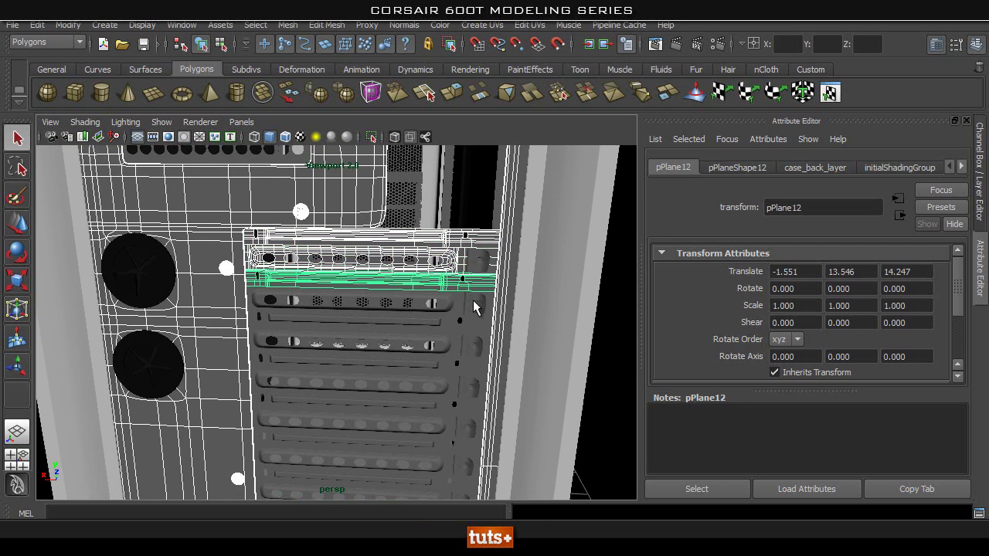
pyautogui.keyDown('shift'); pyautogui.click(474, 301); pyautogui.keyUp('shift')
pyautogui.keyDown('shift'); pyautogui.click(477, 259); pyautogui.keyUp('shift')
pyautogui.keyDown('shift'); pyautogui.click(432, 300); pyautogui.keyUp('shift')
pyautogui.keyDown('shift'); pyautogui.click(440, 322); pyautogui.keyUp('shift')
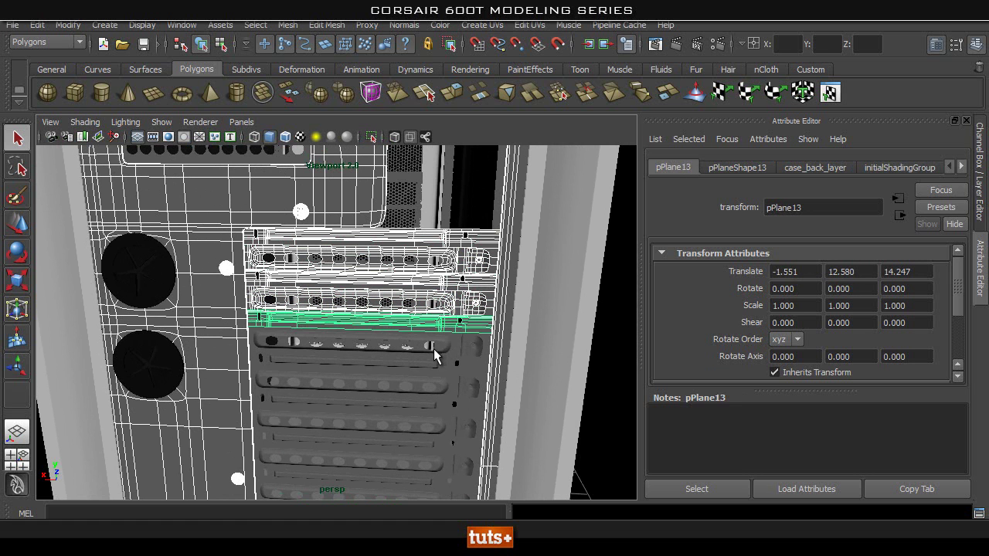
# Add the third and fourth expansion slot covers, their end tabs and the strip between them to the selection.
pyautogui.keyDown('shift'); pyautogui.click(434, 352); pyautogui.keyUp('shift')
pyautogui.keyDown('shift'); pyautogui.click(470, 349); pyautogui.keyUp('shift')
pyautogui.keyDown('shift'); pyautogui.click(430, 361); pyautogui.keyUp('shift')
pyautogui.keyDown('shift'); pyautogui.click(460, 391); pyautogui.keyUp('shift')
pyautogui.keyDown('shift'); pyautogui.click(463, 387); pyautogui.keyUp('shift')
pyautogui.keyDown('alt'); pyautogui.moveTo(413, 420); pyautogui.dragTo(387, 329, button='middle'); pyautogui.keyUp('alt')
# Add the fifth and sixth slot covers, the strips above and below the fifth, and the sixth's end tab to the selection.
pyautogui.keyDown('shift'); pyautogui.click(400, 340); pyautogui.keyUp('shift')
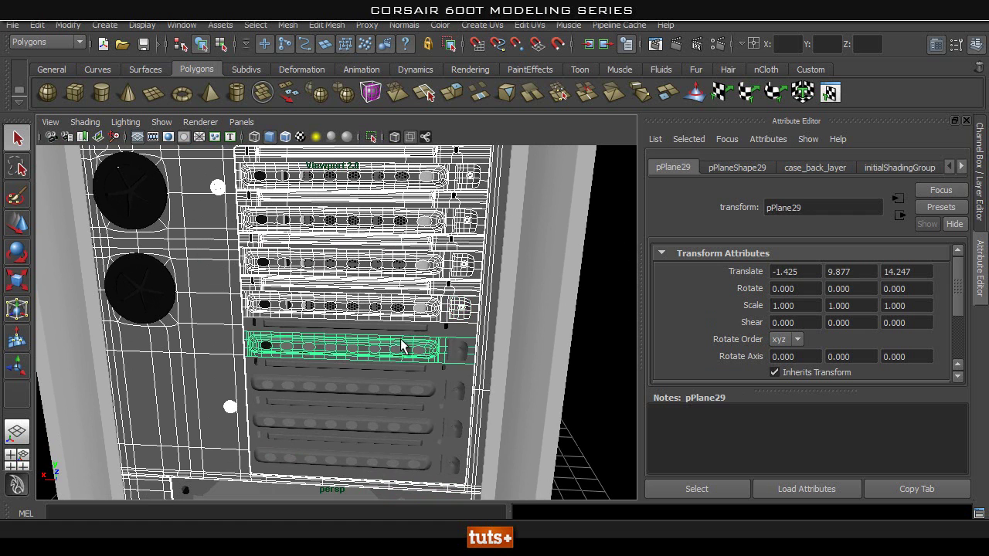
pyautogui.keyDown('shift'); pyautogui.click(442, 328); pyautogui.keyUp('shift')
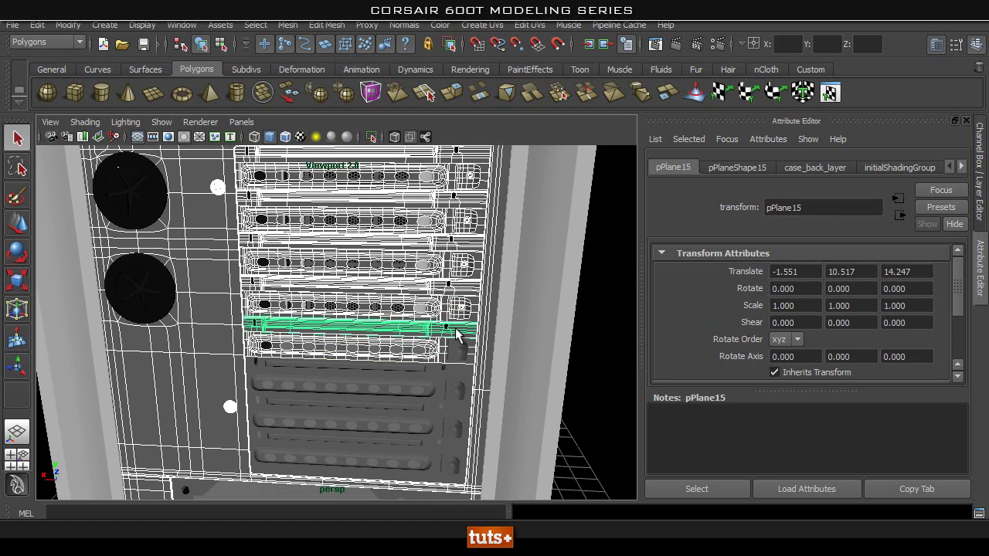
pyautogui.keyDown('shift'); pyautogui.click(405, 368); pyautogui.keyUp('shift')
pyautogui.keyDown('shift'); pyautogui.click(405, 385); pyautogui.keyUp('shift')
pyautogui.keyDown('shift'); pyautogui.click(454, 388); pyautogui.keyUp('shift')
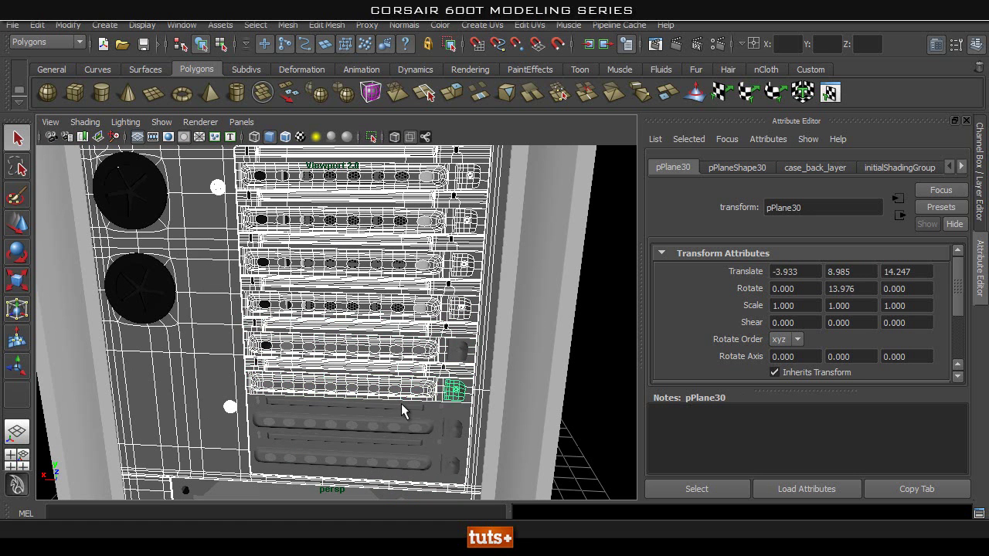
# Add the seventh and eighth expansion slot covers, their end tabs and the strips above them to the selection.
pyautogui.keyDown('shift'); pyautogui.click(401, 403); pyautogui.keyUp('shift')
pyautogui.keyDown('shift'); pyautogui.click(405, 422); pyautogui.keyUp('shift')
pyautogui.keyDown('shift'); pyautogui.click(452, 419); pyautogui.keyUp('shift')
pyautogui.keyDown('shift'); pyautogui.click(399, 442); pyautogui.keyUp('shift')
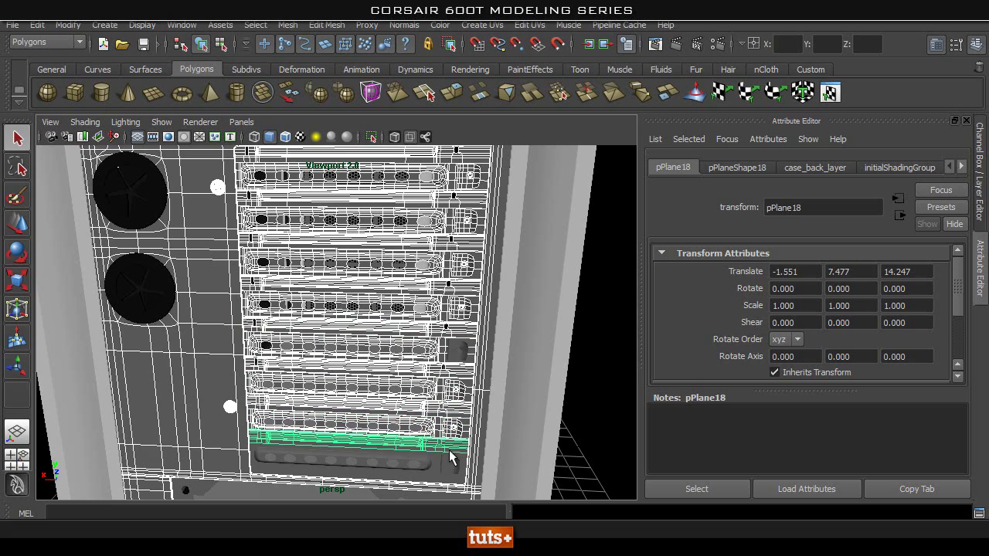
pyautogui.keyDown('shift'); pyautogui.click(389, 466); pyautogui.keyUp('shift')
pyautogui.keyDown('shift'); pyautogui.click(451, 462); pyautogui.keyUp('shift')
pyautogui.keyDown('alt'); pyautogui.moveTo(451, 461); pyautogui.dragTo(357, 333); pyautogui.keyUp('alt')
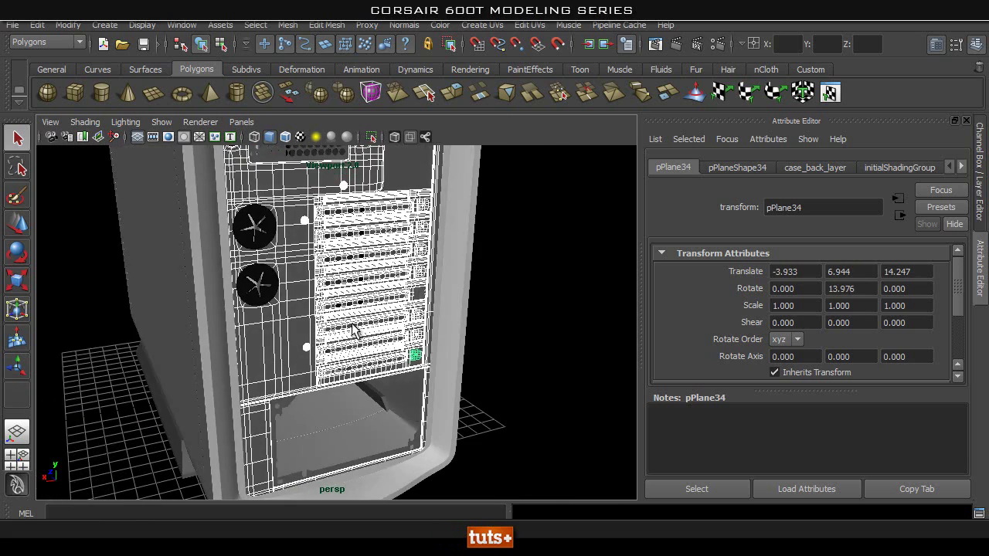
pyautogui.keyDown('alt'); pyautogui.moveTo(343, 299); pyautogui.dragTo(346, 386); pyautogui.keyUp('alt')
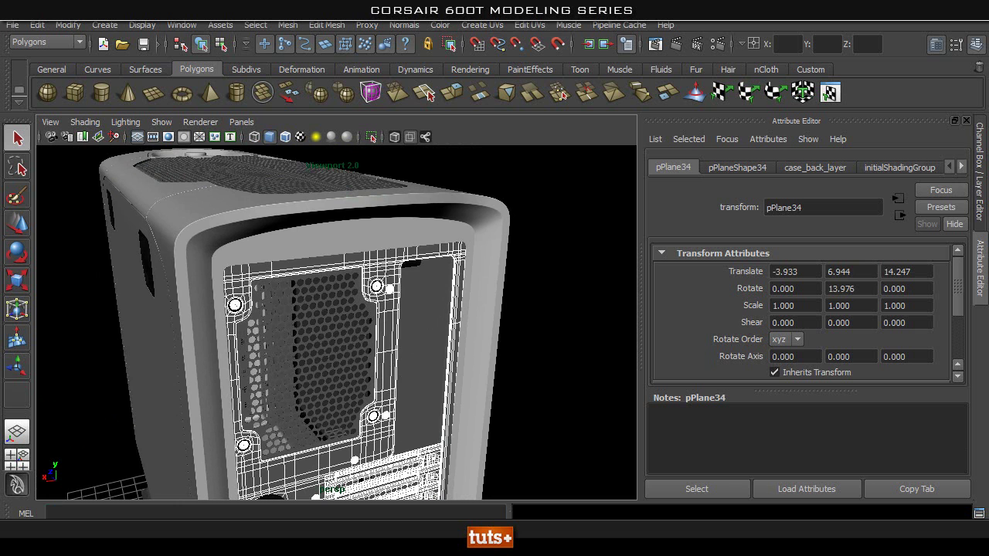
# Assign a new Lambert material to the selected back panel parts and set its colour to black.
pyautogui.moveTo(390, 278); pyautogui.dragTo(391, 519, button='right')
pyautogui.moveTo(385, 263); pyautogui.dragTo(416, 487, button='right')
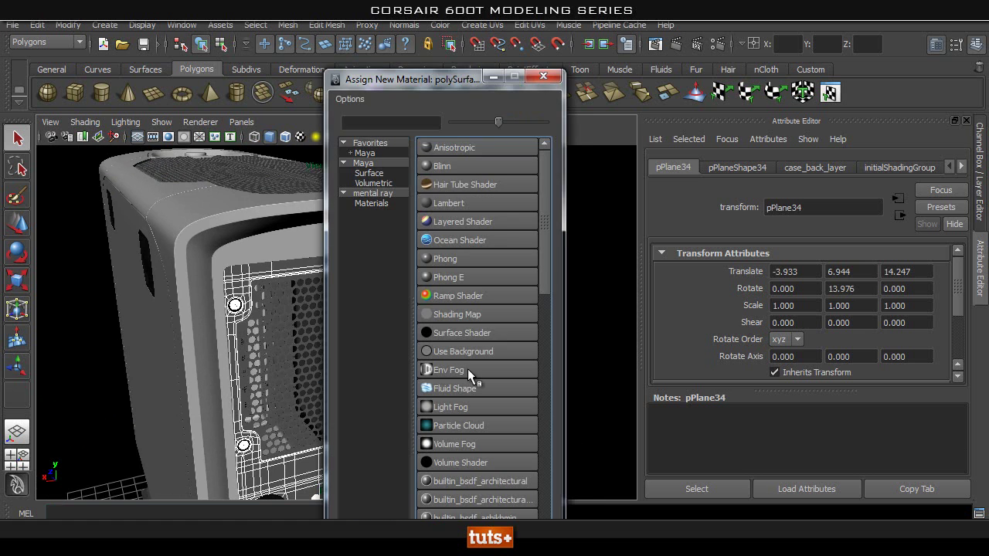
pyautogui.click(446, 202)
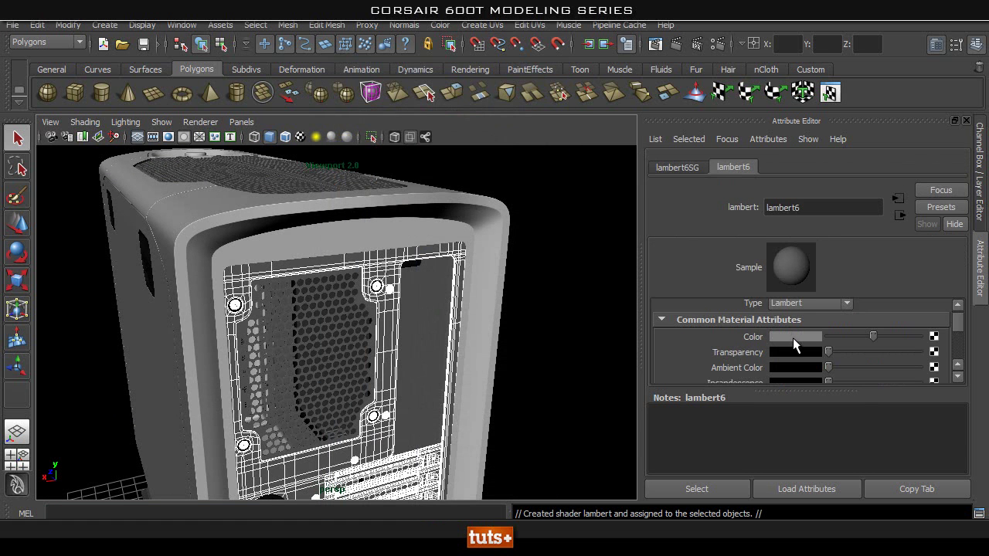
pyautogui.click(792, 338)
pyautogui.moveTo(618, 396); pyautogui.dragTo(608, 395)
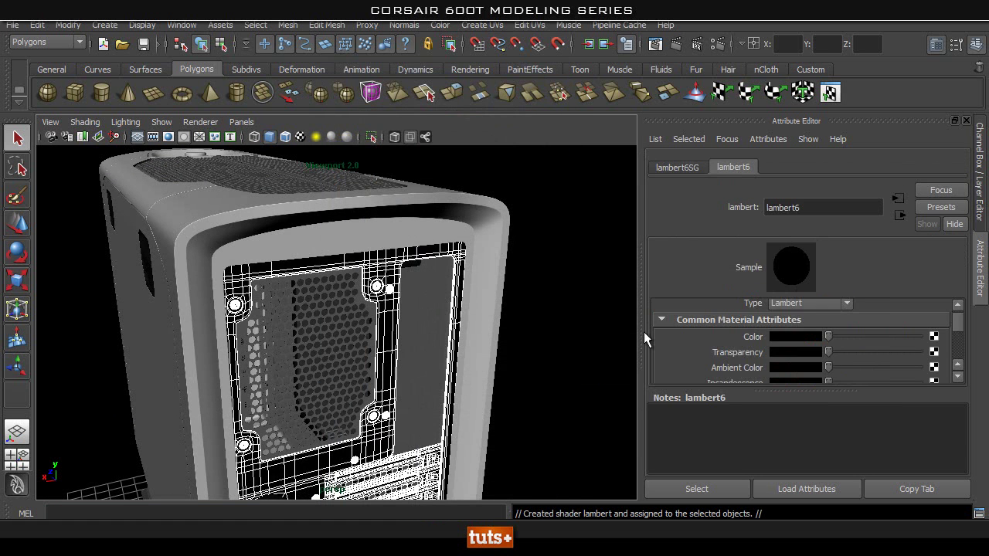
# Rename the new material black_metalic_material and clear the selection.
pyautogui.moveTo(803, 214); pyautogui.dragTo(731, 211)
pyautogui.write('bl')
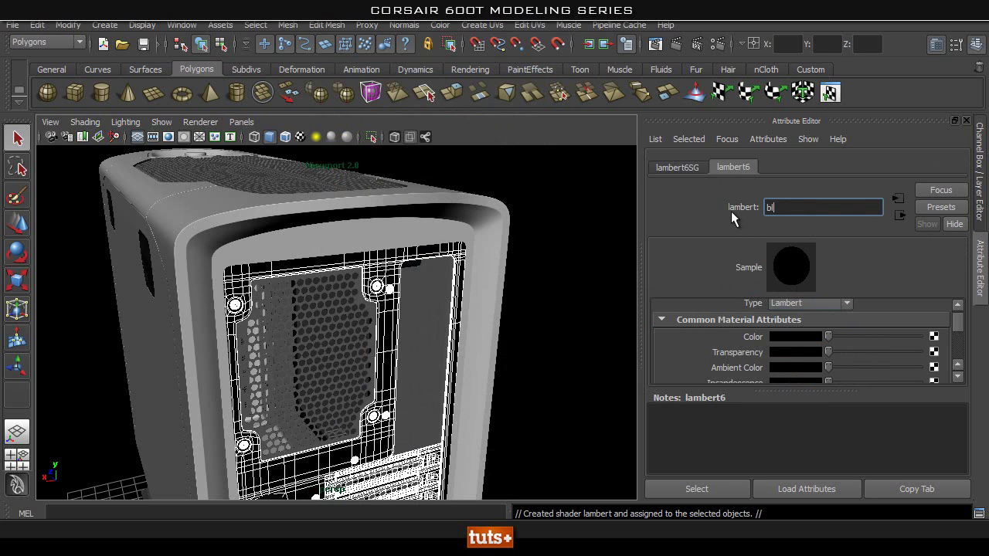
pyautogui.write('ack_metalic_material')
pyautogui.press('Return')
pyautogui.click(565, 221)
# Assign the black metallic material to the rear fan mesh and to the thin grill cover frame around it.
pyautogui.keyDown('alt'); pyautogui.moveTo(566, 221); pyautogui.dragTo(329, 326); pyautogui.keyUp('alt')
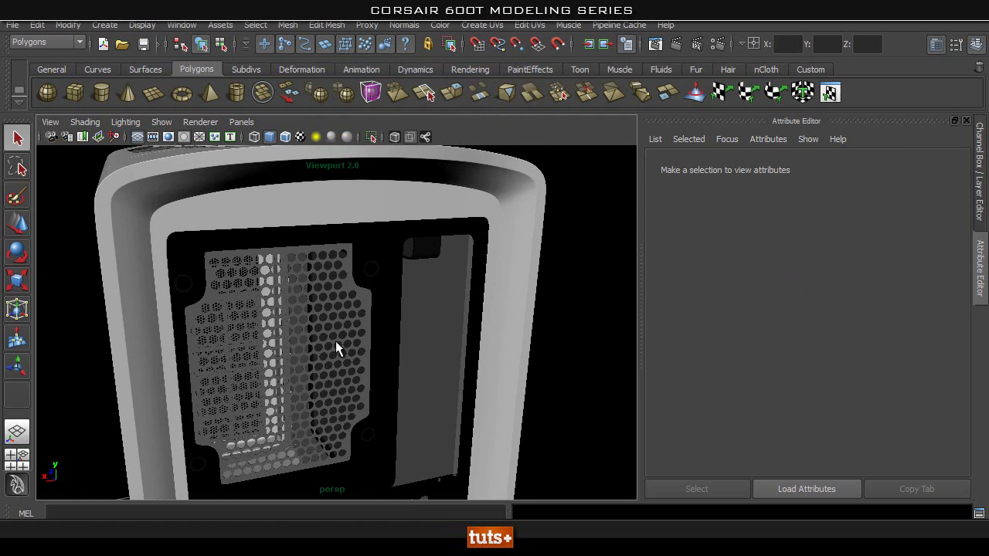
pyautogui.click(335, 343)
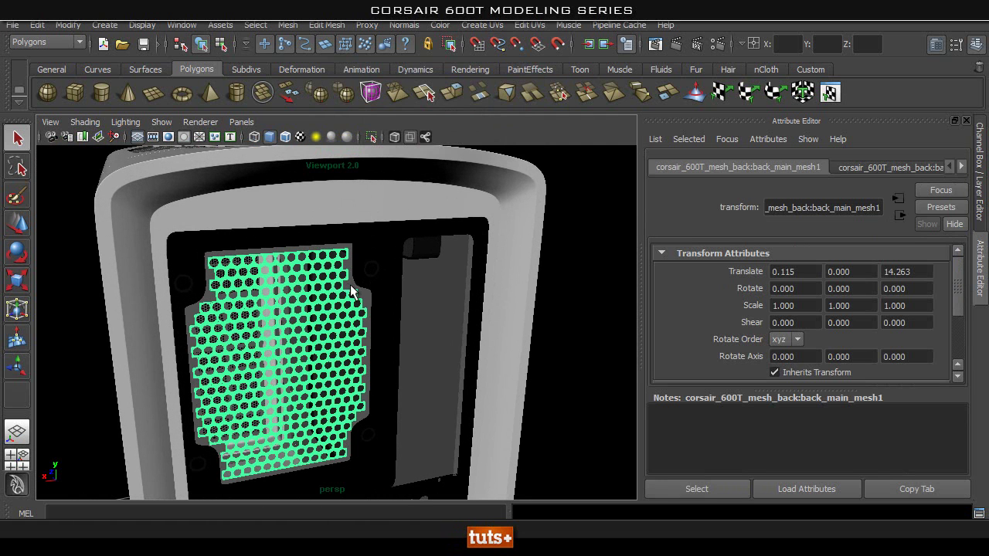
pyautogui.click(352, 291)
pyautogui.hotkey('ctrl', 'z')
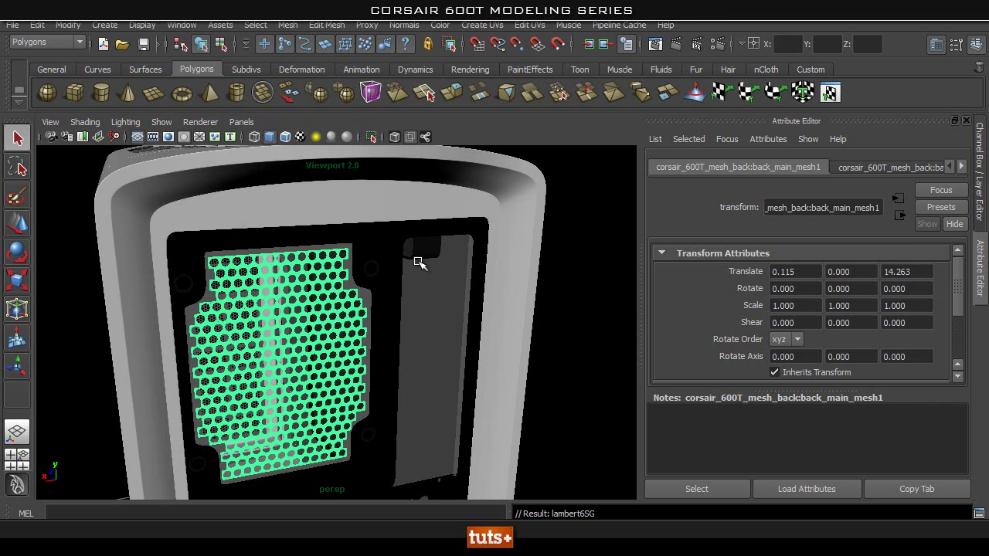
pyautogui.click(598, 310)
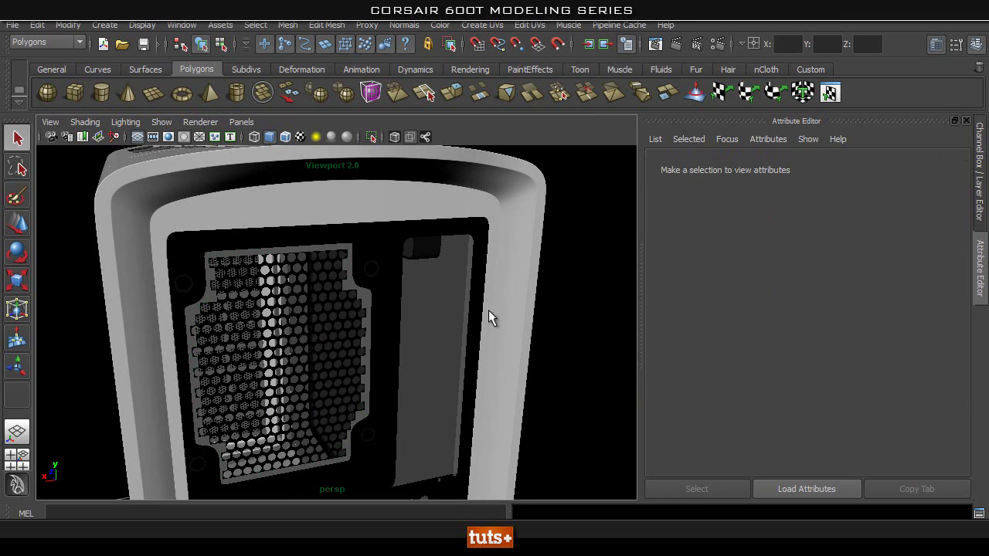
pyautogui.click(352, 283)
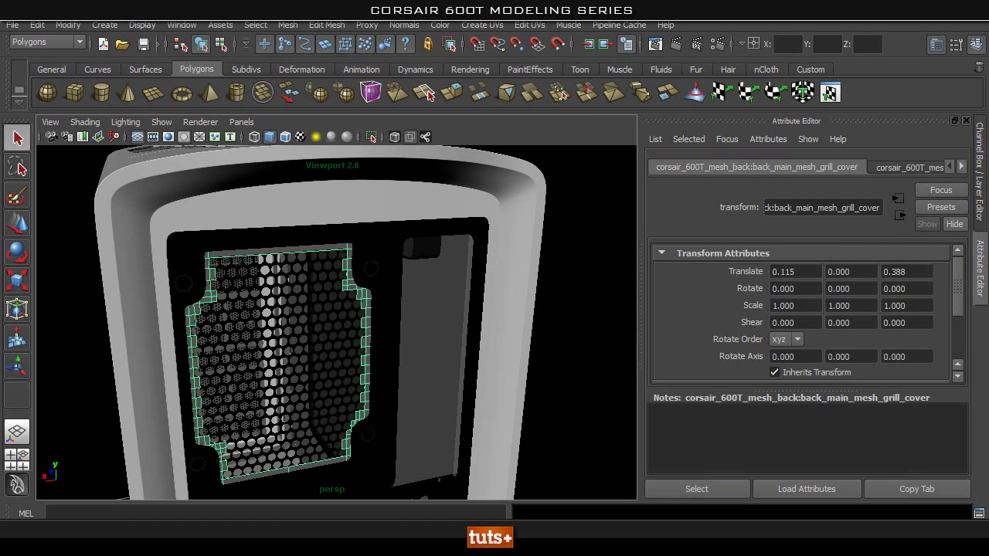
pyautogui.press('g')
pyautogui.click(570, 285)
# Assign the black metallic material to the one expansion slot end tab that was missed, beside the fifth slot cover.
pyautogui.keyDown('alt'); pyautogui.moveTo(427, 291); pyautogui.dragTo(339, 285, button='right'); pyautogui.keyUp('alt')
pyautogui.keyDown('alt'); pyautogui.moveTo(369, 376); pyautogui.dragTo(389, 234, button='middle'); pyautogui.keyUp('alt')
pyautogui.keyDown('alt'); pyautogui.moveTo(388, 234); pyautogui.dragTo(371, 290); pyautogui.keyUp('alt')
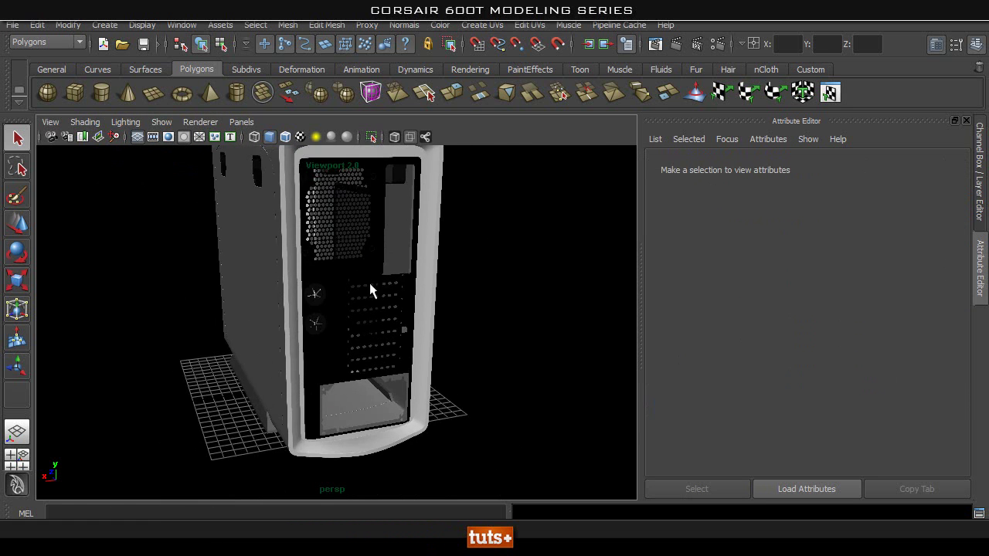
pyautogui.keyDown('alt'); pyautogui.moveTo(371, 291); pyautogui.dragTo(585, 364, button='right'); pyautogui.keyUp('alt')
pyautogui.click(543, 346)
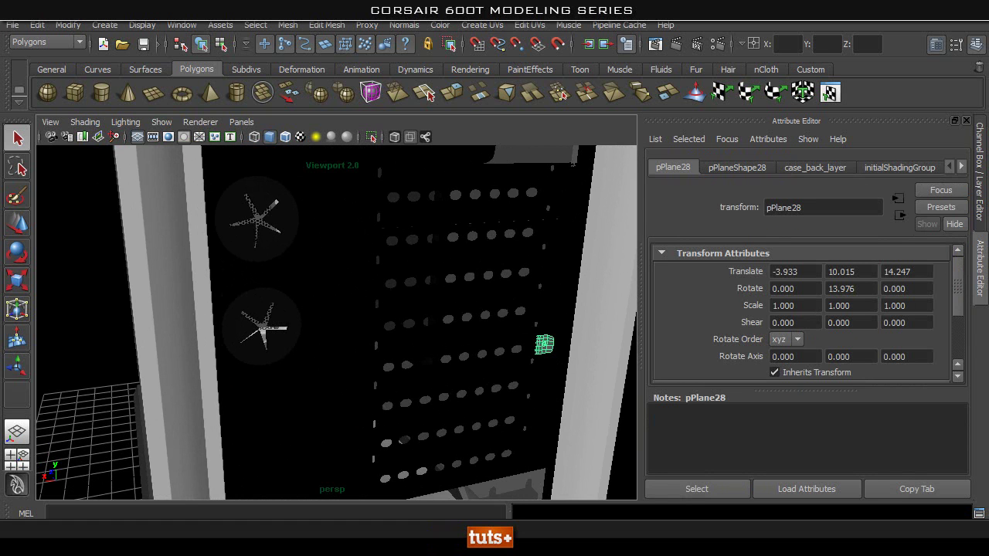
pyautogui.press('g')
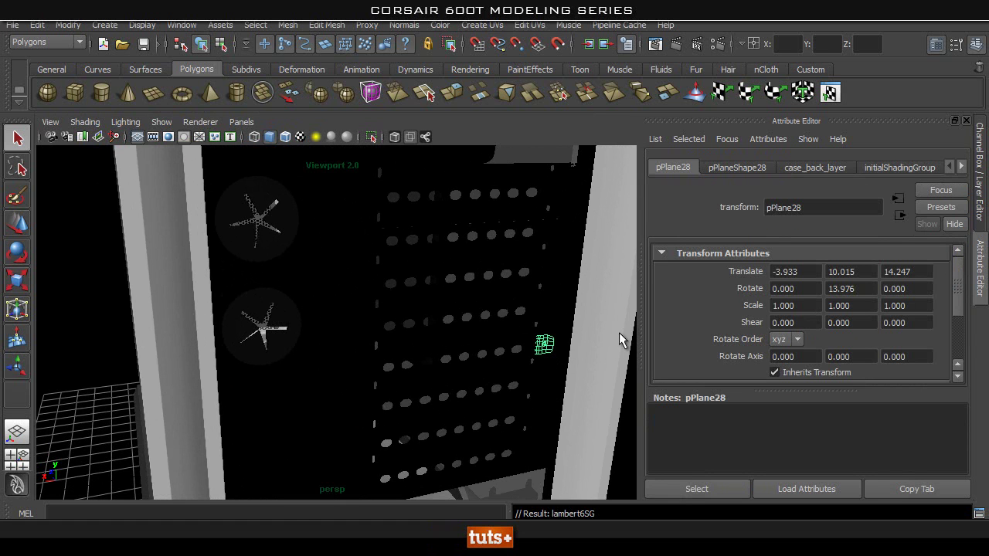
# Assign the black metallic material to the large mesh on top of the case and clear the selection.
pyautogui.keyDown('alt'); pyautogui.moveTo(394, 285); pyautogui.dragTo(129, 312, button='right'); pyautogui.keyUp('alt')
pyautogui.keyDown('alt'); pyautogui.moveTo(329, 308); pyautogui.dragTo(376, 332); pyautogui.keyUp('alt')
pyautogui.keyDown('alt'); pyautogui.moveTo(376, 333); pyautogui.dragTo(316, 299, button='right'); pyautogui.keyUp('alt')
pyautogui.keyDown('alt'); pyautogui.moveTo(318, 303); pyautogui.dragTo(382, 322); pyautogui.keyUp('alt')
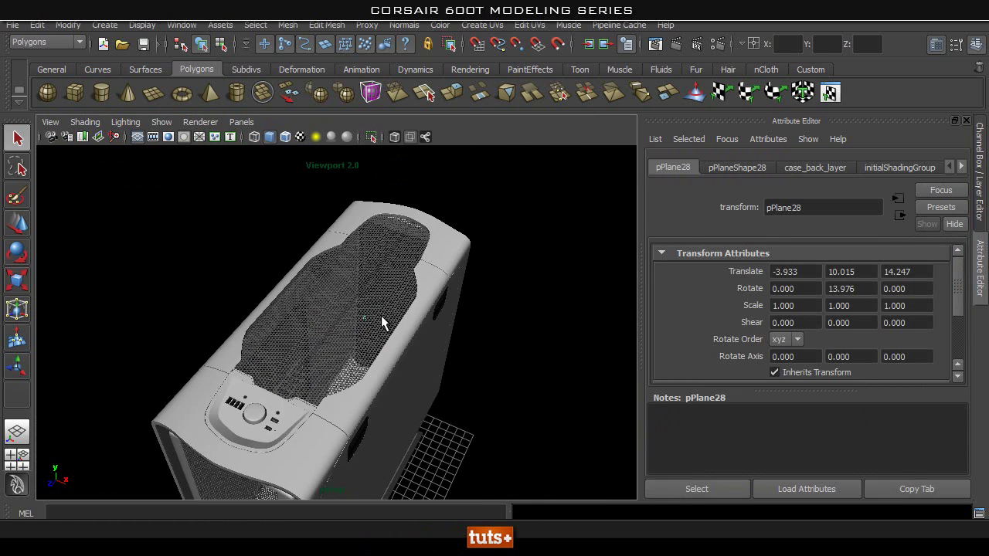
pyautogui.keyDown('alt'); pyautogui.moveTo(382, 322); pyautogui.dragTo(379, 360, button='right'); pyautogui.keyUp('alt')
pyautogui.click(348, 399)
pyautogui.keyDown('alt'); pyautogui.moveTo(348, 400); pyautogui.dragTo(306, 351, button='right'); pyautogui.keyUp('alt')
pyautogui.keyDown('alt'); pyautogui.moveTo(306, 352); pyautogui.dragTo(323, 308); pyautogui.keyUp('alt')
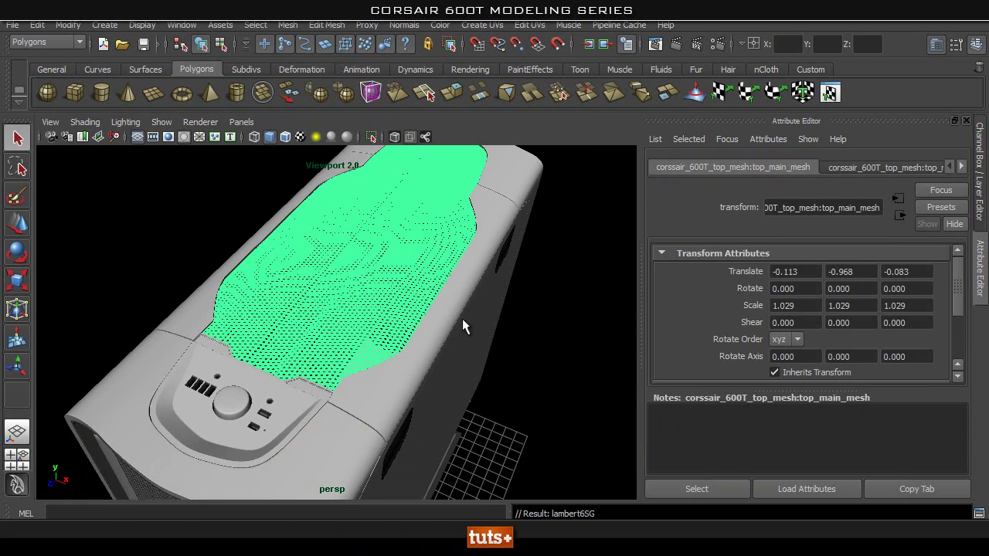
pyautogui.click(462, 407)
# Select the four drive bay mesh panels on the upper front of the case.
pyautogui.keyDown('alt'); pyautogui.moveTo(462, 407); pyautogui.dragTo(511, 340); pyautogui.keyUp('alt')
pyautogui.keyDown('alt'); pyautogui.moveTo(511, 340); pyautogui.dragTo(519, 347, button='middle'); pyautogui.keyUp('alt')
pyautogui.keyDown('alt'); pyautogui.moveTo(392, 366); pyautogui.dragTo(315, 328, button='right'); pyautogui.keyUp('alt')
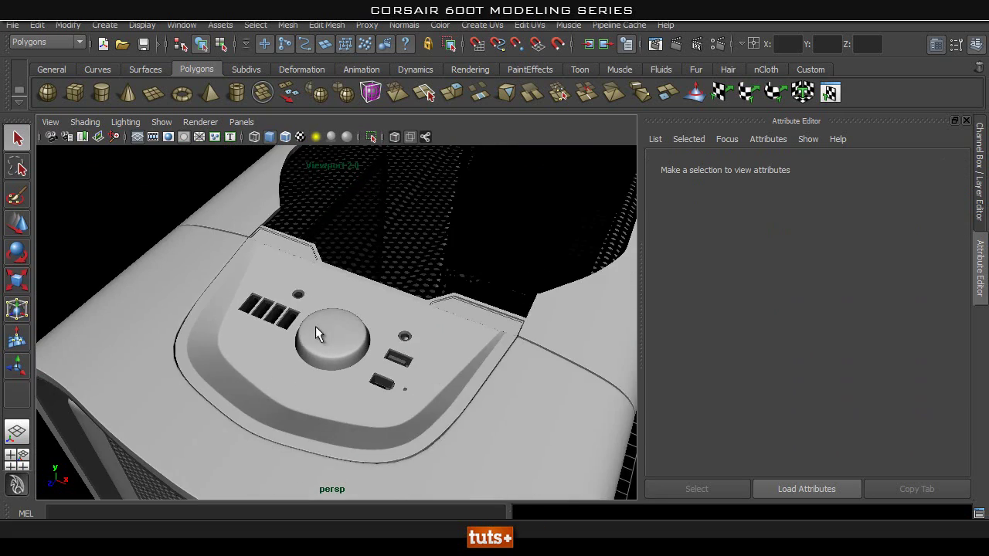
pyautogui.keyDown('alt'); pyautogui.moveTo(350, 270); pyautogui.dragTo(351, 204, button='middle'); pyautogui.keyUp('alt')
pyautogui.keyDown('alt'); pyautogui.moveTo(442, 348); pyautogui.dragTo(282, 371, button='right'); pyautogui.keyUp('alt')
pyautogui.keyDown('alt'); pyautogui.moveTo(309, 401); pyautogui.dragTo(363, 350); pyautogui.keyUp('alt')
pyautogui.keyDown('alt'); pyautogui.moveTo(362, 350); pyautogui.dragTo(472, 358, button='right'); pyautogui.keyUp('alt')
pyautogui.keyDown('alt'); pyautogui.moveTo(366, 391); pyautogui.dragTo(405, 203); pyautogui.keyUp('alt')
pyautogui.click(397, 253)
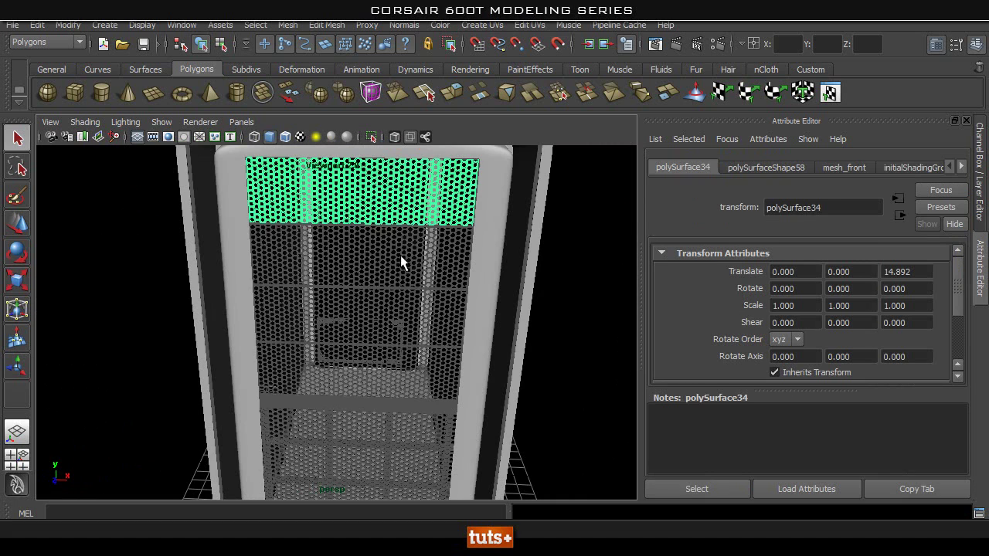
pyautogui.keyDown('shift'); pyautogui.click(398, 260); pyautogui.keyUp('shift')
pyautogui.keyDown('shift'); pyautogui.click(386, 317); pyautogui.keyUp('shift')
pyautogui.click(380, 376)
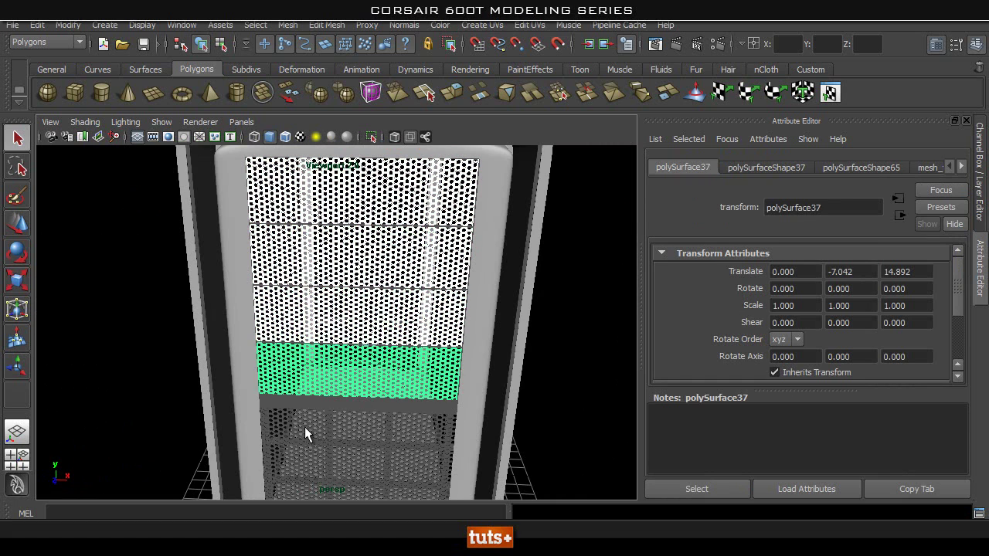
# Add the lower front mesh to the selection and assign the black metallic material to all the selected mesh.
pyautogui.click(312, 421)
pyautogui.keyDown('alt'); pyautogui.moveTo(386, 442); pyautogui.dragTo(434, 335, button='middle'); pyautogui.keyUp('alt')
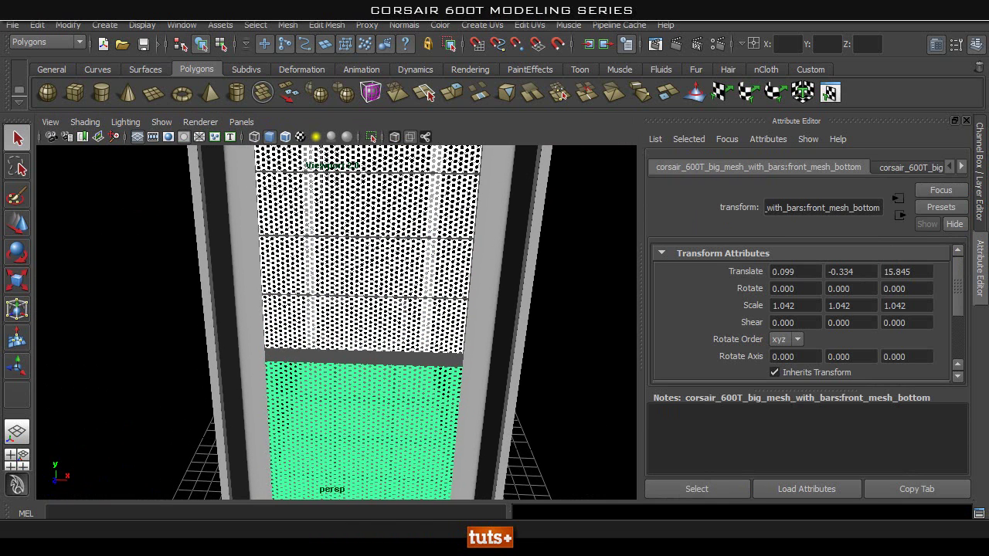
pyautogui.click(579, 349)
# Select the second and fourth drive bay frames and the wide crossbar above the lower front mesh.
pyautogui.keyDown('alt'); pyautogui.moveTo(439, 398); pyautogui.dragTo(471, 375); pyautogui.keyUp('alt')
pyautogui.keyDown('alt'); pyautogui.moveTo(410, 363); pyautogui.dragTo(416, 483, button='middle'); pyautogui.keyUp('alt')
pyautogui.keyDown('alt'); pyautogui.moveTo(365, 209); pyautogui.dragTo(390, 325, button='middle'); pyautogui.keyUp('alt')
pyautogui.keyDown('alt'); pyautogui.moveTo(390, 326); pyautogui.dragTo(368, 280, button='right'); pyautogui.keyUp('alt')
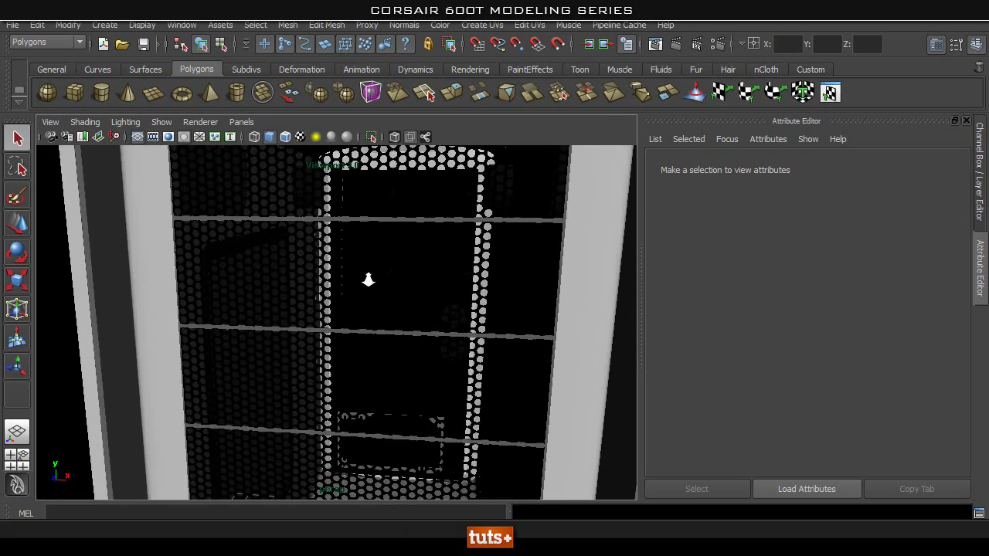
pyautogui.click(387, 221)
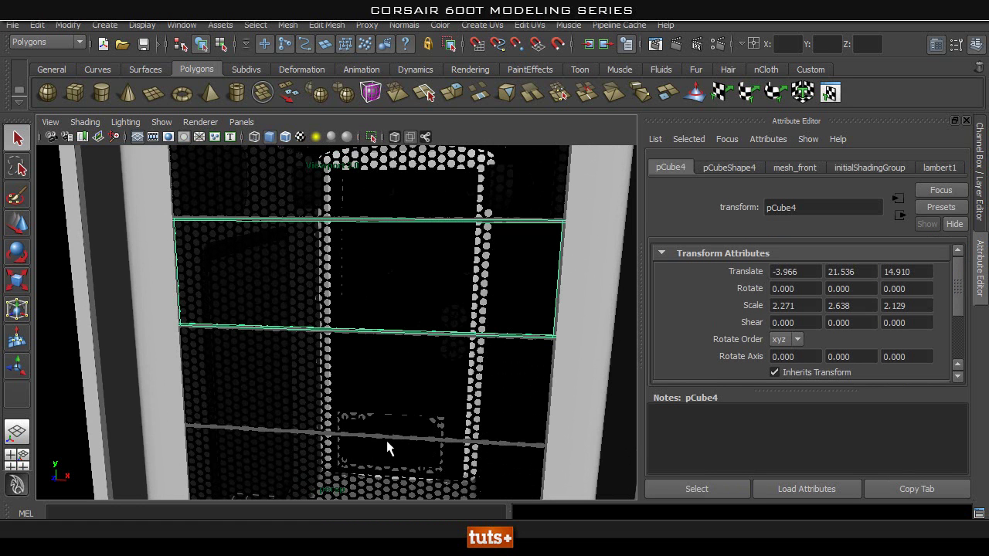
pyautogui.click(389, 439)
pyautogui.keyDown('alt'); pyautogui.moveTo(389, 439); pyautogui.dragTo(440, 409, button='middle'); pyautogui.keyUp('alt')
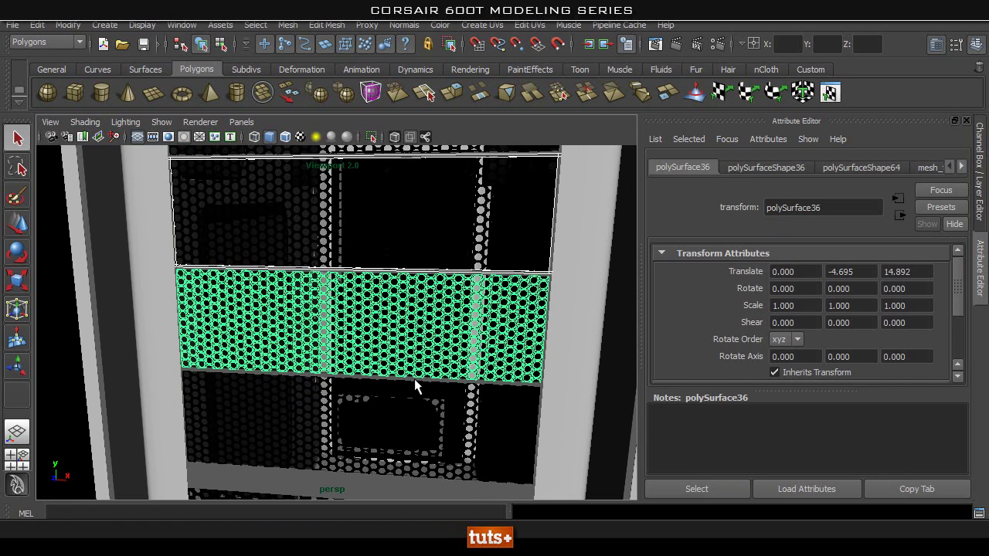
pyautogui.click(412, 390)
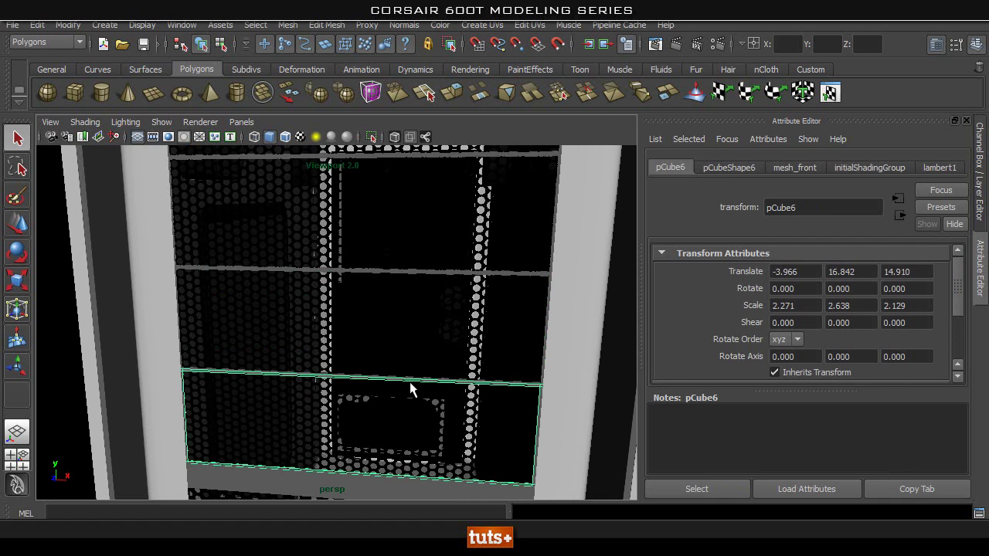
pyautogui.keyDown('shift'); pyautogui.click(416, 271); pyautogui.keyUp('shift')
pyautogui.keyDown('alt'); pyautogui.moveTo(400, 379); pyautogui.dragTo(403, 273, button='middle'); pyautogui.keyUp('alt')
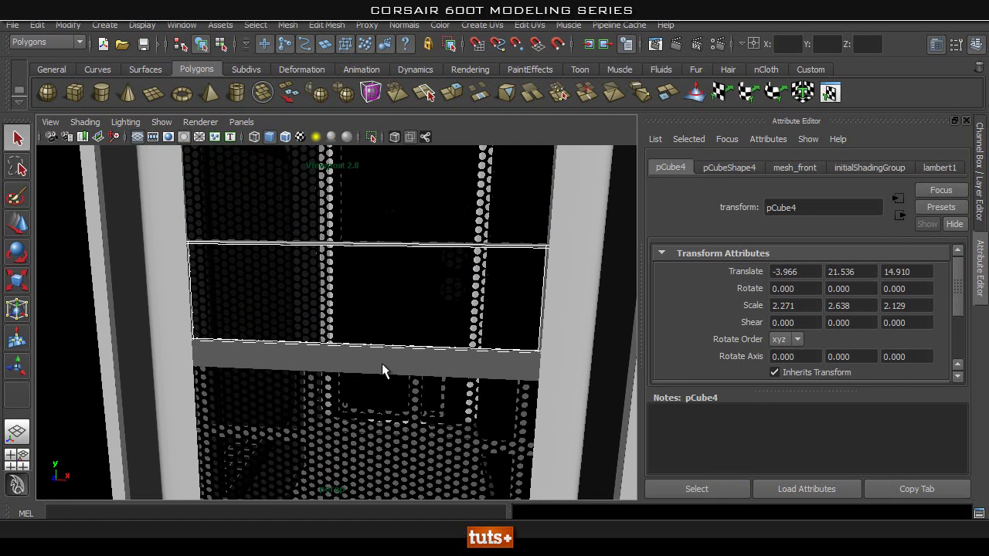
pyautogui.click(382, 364)
pyautogui.keyDown('alt'); pyautogui.moveTo(389, 386); pyautogui.dragTo(245, 318); pyautogui.keyUp('alt')
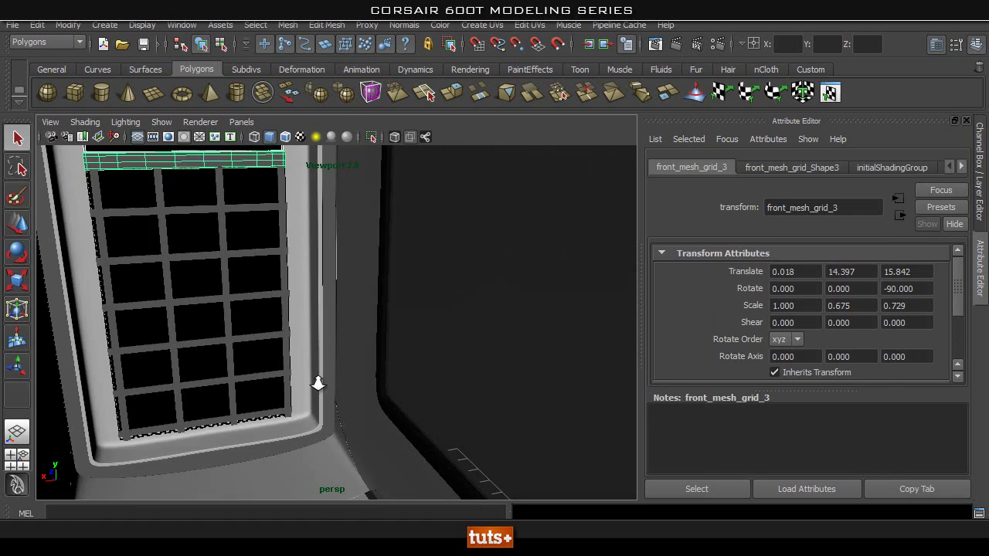
# Add three vertical bars and the uppermost thin crossbar of the grid behind the lower front mesh to the selection.
pyautogui.keyDown('alt'); pyautogui.moveTo(116, 309); pyautogui.dragTo(267, 282); pyautogui.keyUp('alt')
pyautogui.click(288, 267)
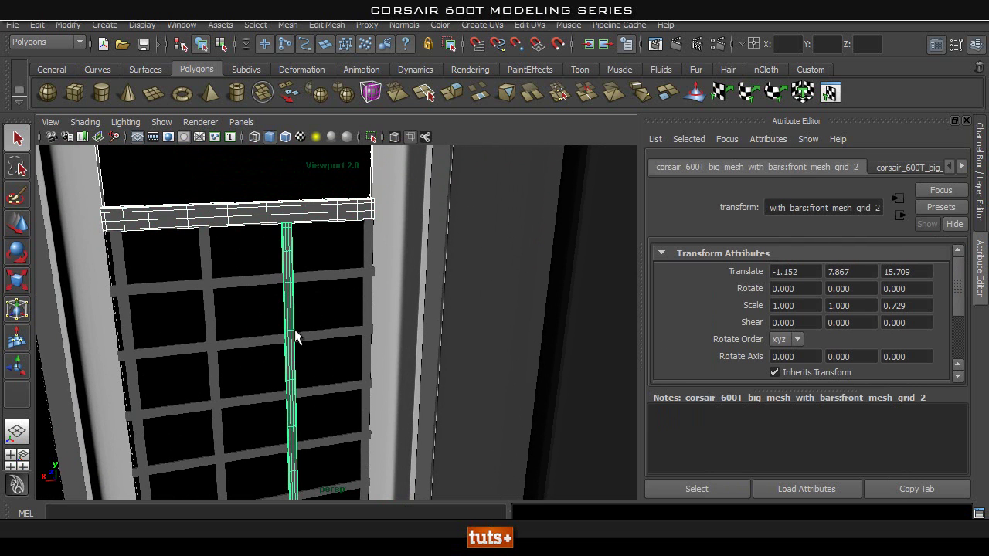
pyautogui.keyDown('shift'); pyautogui.click(254, 278); pyautogui.keyUp('shift')
pyautogui.keyDown('shift'); pyautogui.click(207, 263); pyautogui.keyUp('shift')
pyautogui.keyDown('shift'); pyautogui.click(211, 323); pyautogui.keyUp('shift')
pyautogui.keyDown('shift'); pyautogui.click(209, 321); pyautogui.keyUp('shift')
pyautogui.keyDown('shift'); pyautogui.click(136, 394); pyautogui.keyUp('shift')
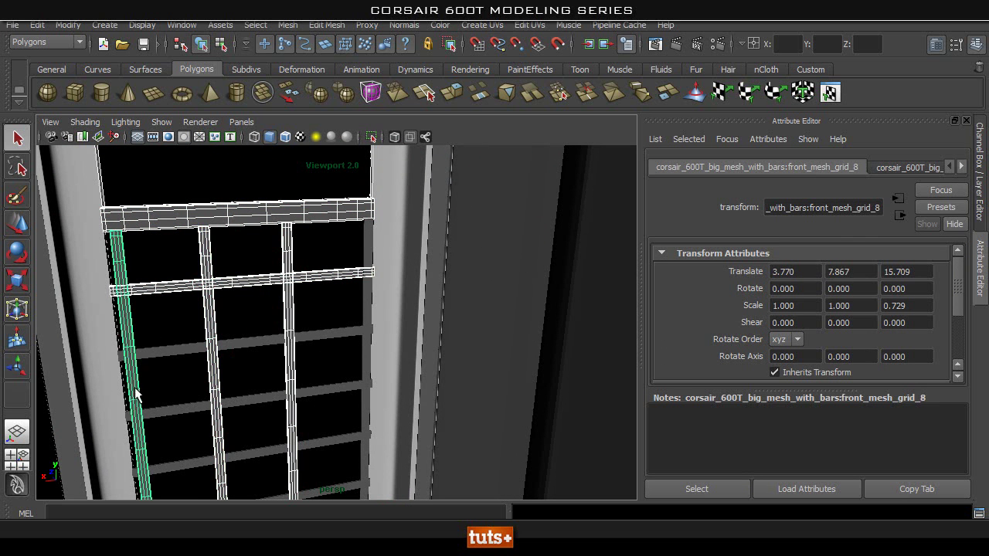
# Add the remaining five crossbars and the last vertical bar, assign the black metallic material to the selection, and deselect everything.
pyautogui.keyDown('shift'); pyautogui.click(151, 356); pyautogui.keyUp('shift')
pyautogui.keyDown('shift'); pyautogui.click(187, 404); pyautogui.keyUp('shift')
pyautogui.keyDown('shift'); pyautogui.click(210, 461); pyautogui.keyUp('shift')
pyautogui.keyDown('alt'); pyautogui.moveTo(402, 458); pyautogui.dragTo(309, 444); pyautogui.keyUp('alt')
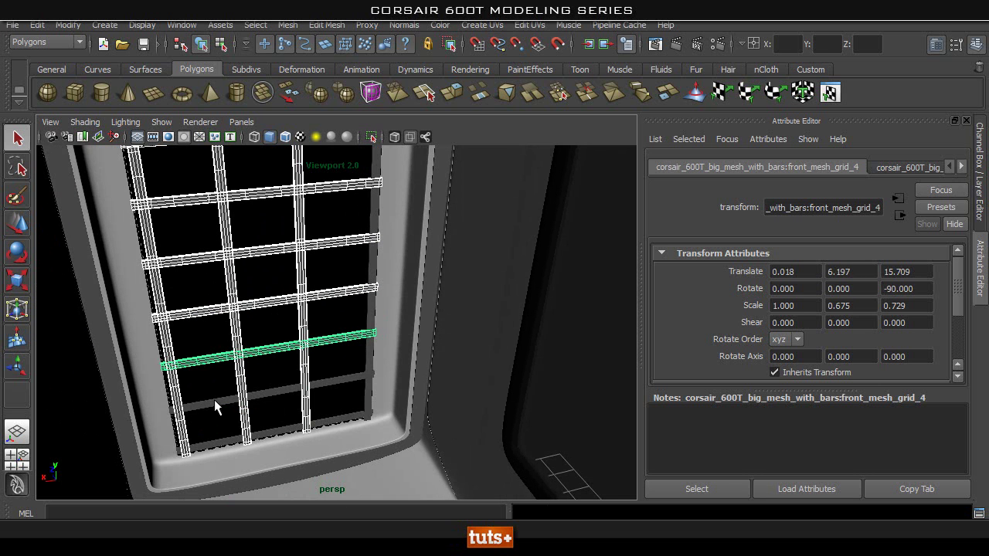
pyautogui.hotkey('shift', 'd')
pyautogui.hotkey('shift', 'd')
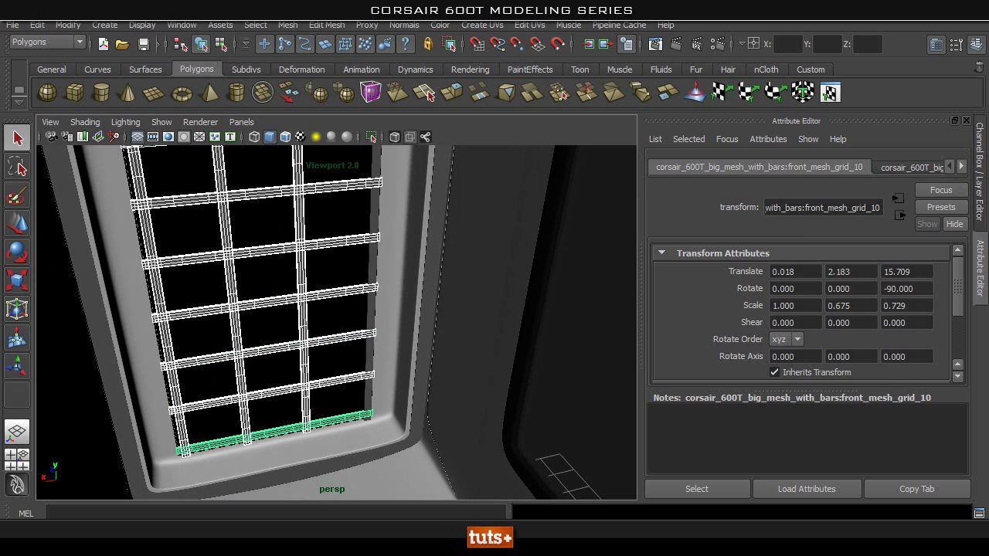
pyautogui.click(373, 205)
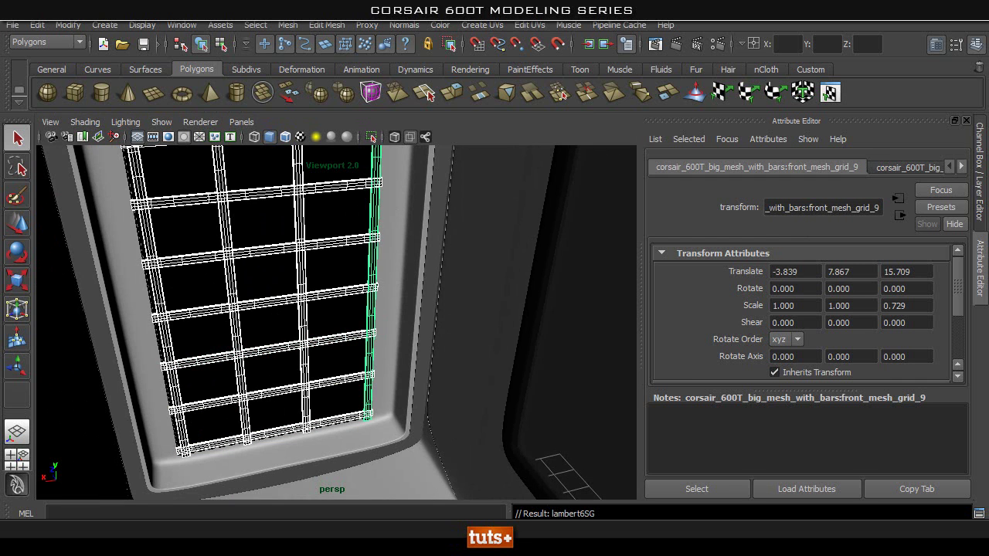
pyautogui.keyDown('alt'); pyautogui.moveTo(448, 340); pyautogui.dragTo(54, 317); pyautogui.keyUp('alt')
pyautogui.keyDown('alt'); pyautogui.moveTo(495, 262); pyautogui.dragTo(372, 359, button='right'); pyautogui.keyUp('alt')
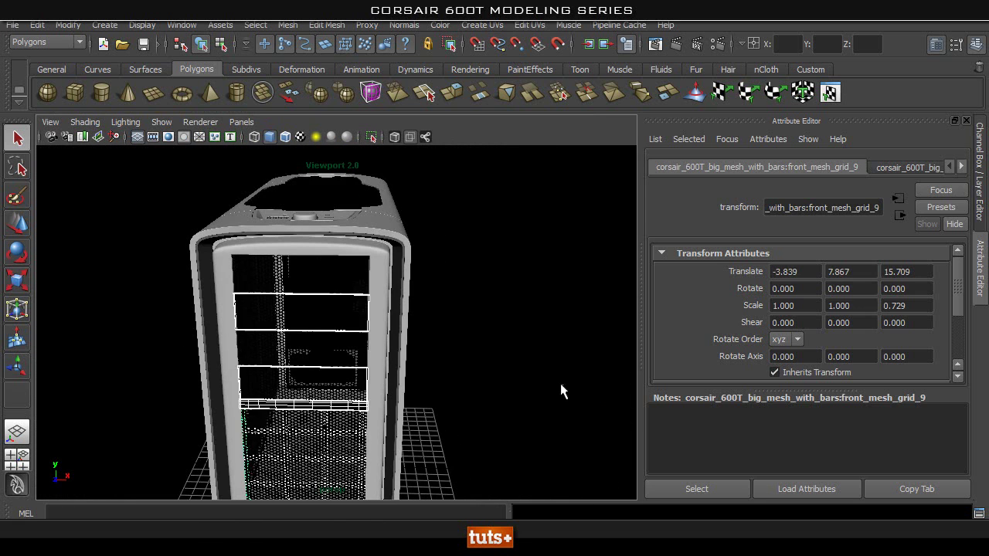
pyautogui.click(561, 389)
# Select the remaining thin horizontal bars between the drive bays and assign the black metallic material to them.
pyautogui.keyDown('alt'); pyautogui.moveTo(303, 367); pyautogui.dragTo(476, 372, button='right'); pyautogui.keyUp('alt')
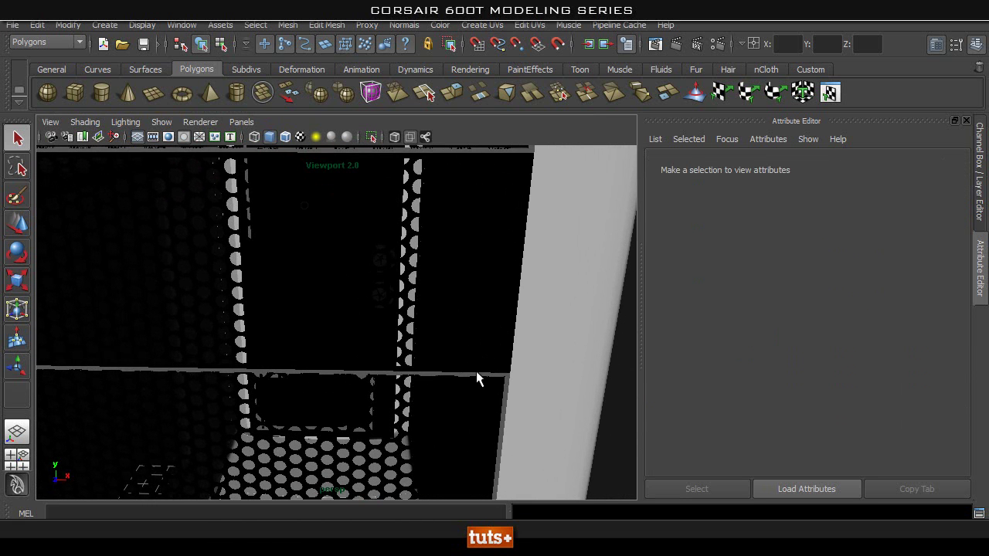
pyautogui.click(485, 373)
pyautogui.click(488, 381)
pyautogui.keyDown('alt'); pyautogui.moveTo(466, 342); pyautogui.dragTo(484, 184); pyautogui.keyUp('alt')
pyautogui.keyDown('shift'); pyautogui.click(484, 179); pyautogui.keyUp('shift')
pyautogui.keyDown('alt'); pyautogui.moveTo(402, 385); pyautogui.dragTo(427, 282); pyautogui.keyUp('alt')
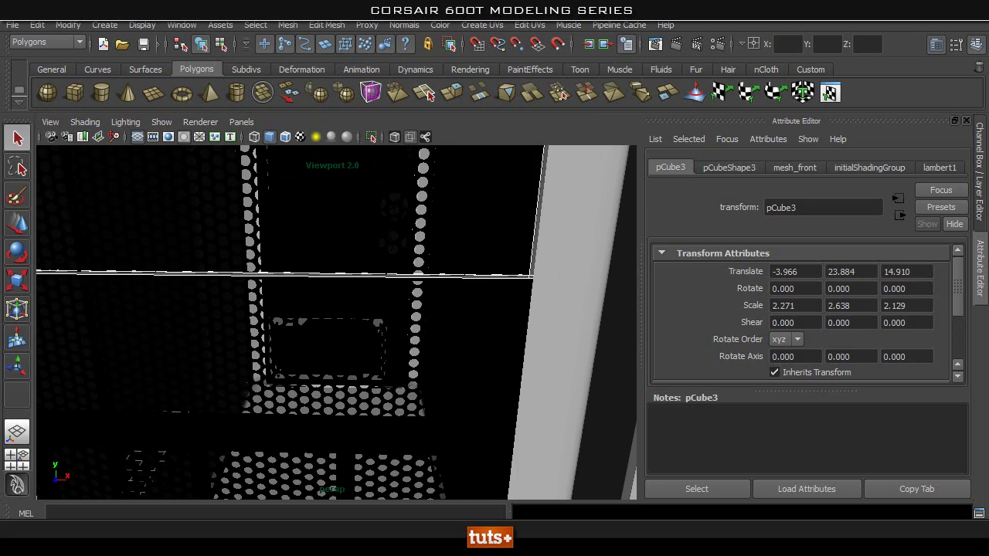
pyautogui.scroll(-5, 537, 319)
pyautogui.click(512, 366)
# Select the inner ring around the front panel, assign a black material to it, and deselect it.
pyautogui.keyDown('alt'); pyautogui.moveTo(513, 366); pyautogui.dragTo(508, 331); pyautogui.keyUp('alt')
pyautogui.keyDown('alt'); pyautogui.moveTo(507, 331); pyautogui.dragTo(417, 340, button='right'); pyautogui.keyUp('alt')
pyautogui.keyDown('alt'); pyautogui.moveTo(538, 298); pyautogui.dragTo(517, 341); pyautogui.keyUp('alt')
pyautogui.keyDown('alt'); pyautogui.moveTo(517, 341); pyautogui.dragTo(393, 343, button='right'); pyautogui.keyUp('alt')
pyautogui.keyDown('alt'); pyautogui.moveTo(394, 343); pyautogui.dragTo(544, 239); pyautogui.keyUp('alt')
pyautogui.click(580, 305)
pyautogui.keyDown('alt'); pyautogui.moveTo(545, 240); pyautogui.dragTo(530, 278, button='right'); pyautogui.keyUp('alt')
pyautogui.keyDown('alt'); pyautogui.moveTo(530, 278); pyautogui.dragTo(349, 285); pyautogui.keyUp('alt')
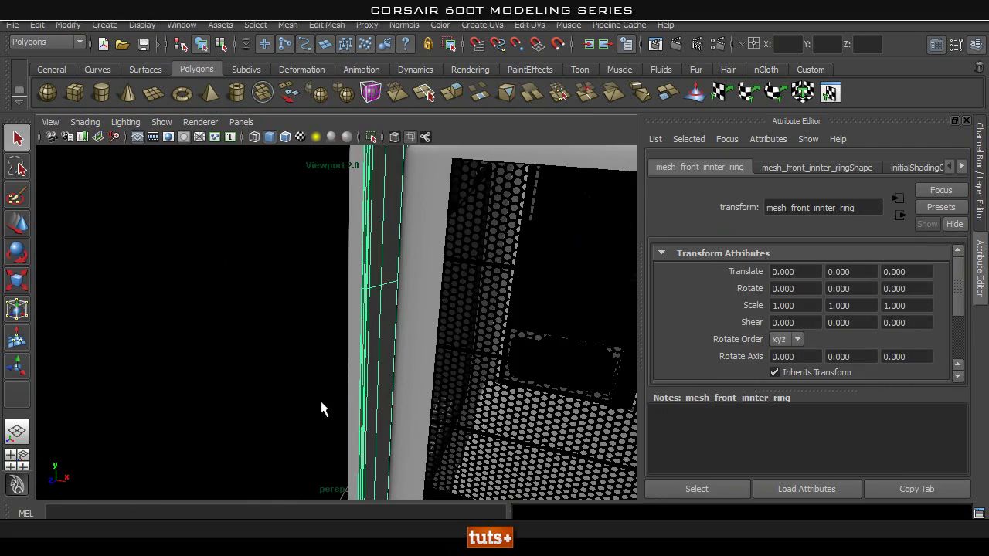
pyautogui.keyDown('alt'); pyautogui.moveTo(376, 322); pyautogui.dragTo(431, 367); pyautogui.keyUp('alt')
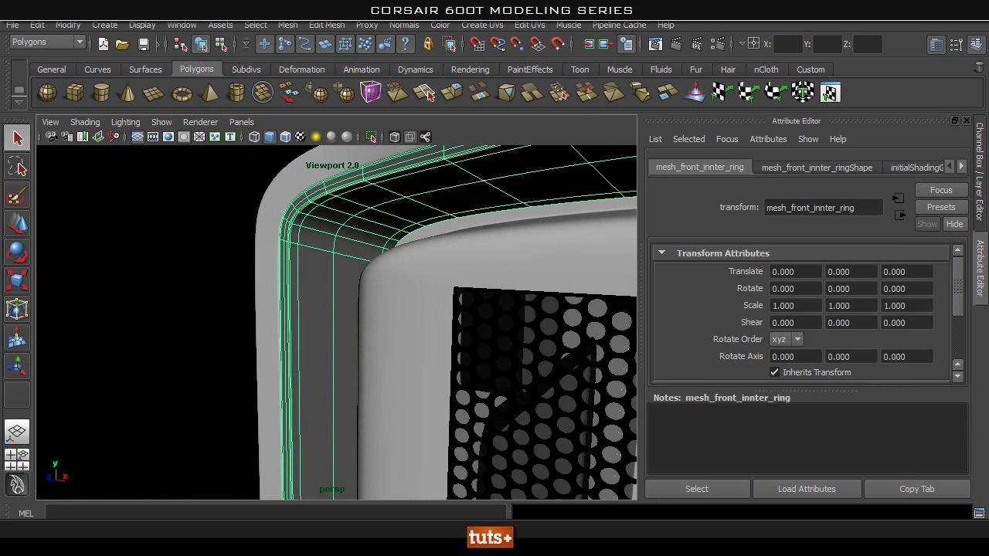
pyautogui.scroll(-4, 172, 299)
pyautogui.click(172, 299)
# Select the two feet under the case, assign a black material to them, and clear the selection.
pyautogui.moveTo(173, 299)
pyautogui.keyDown('alt'); pyautogui.mouseDown()
pyautogui.moveTo(441, 347)
pyautogui.moveTo(408, 313)
pyautogui.mouseUp(); pyautogui.keyUp('alt')
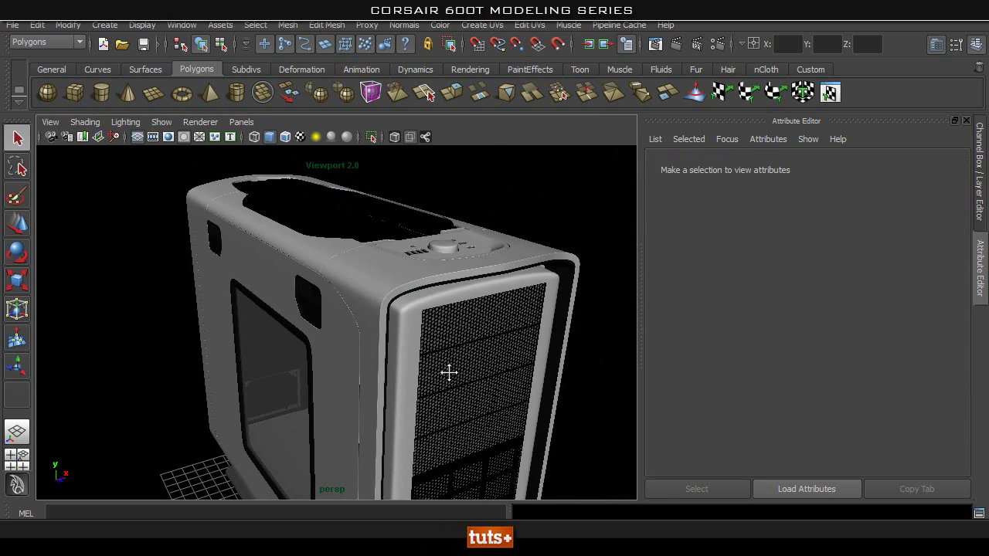
pyautogui.scroll(3, 446, 368)
pyautogui.keyDown('alt'); pyautogui.moveTo(445, 365); pyautogui.dragTo(349, 430); pyautogui.keyUp('alt')
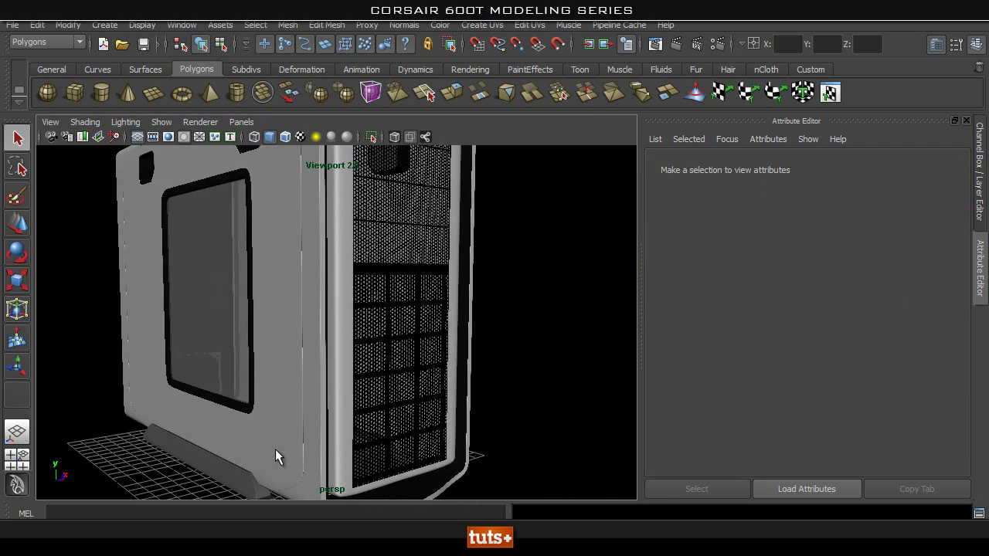
pyautogui.click(276, 450)
pyautogui.keyDown('alt'); pyautogui.moveTo(527, 309); pyautogui.dragTo(367, 373); pyautogui.keyUp('alt')
pyautogui.click(473, 415)
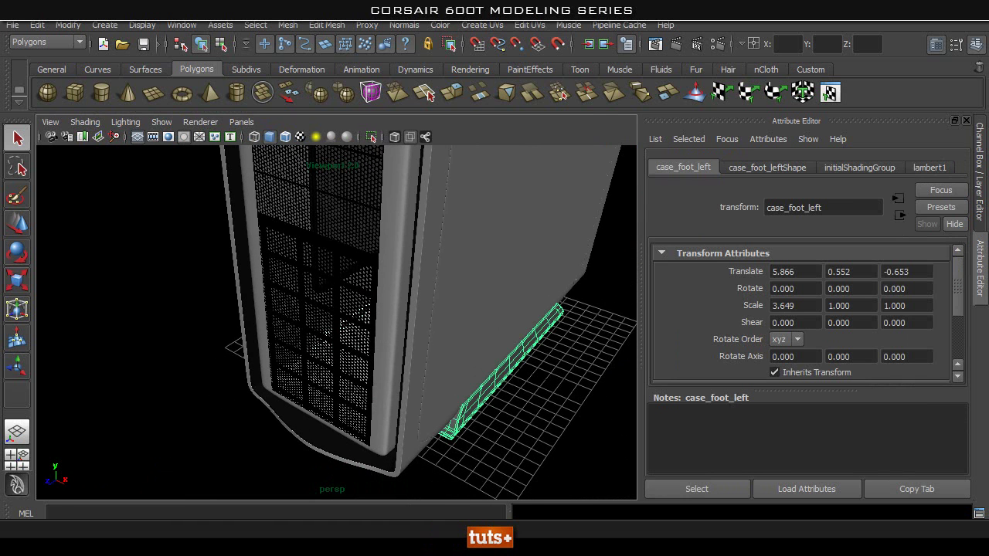
pyautogui.click(174, 332)
# Select the transparent pane of the side window and assign a new Lambert material to it.
pyautogui.keyDown('alt'); pyautogui.moveTo(174, 333); pyautogui.dragTo(410, 425); pyautogui.keyUp('alt')
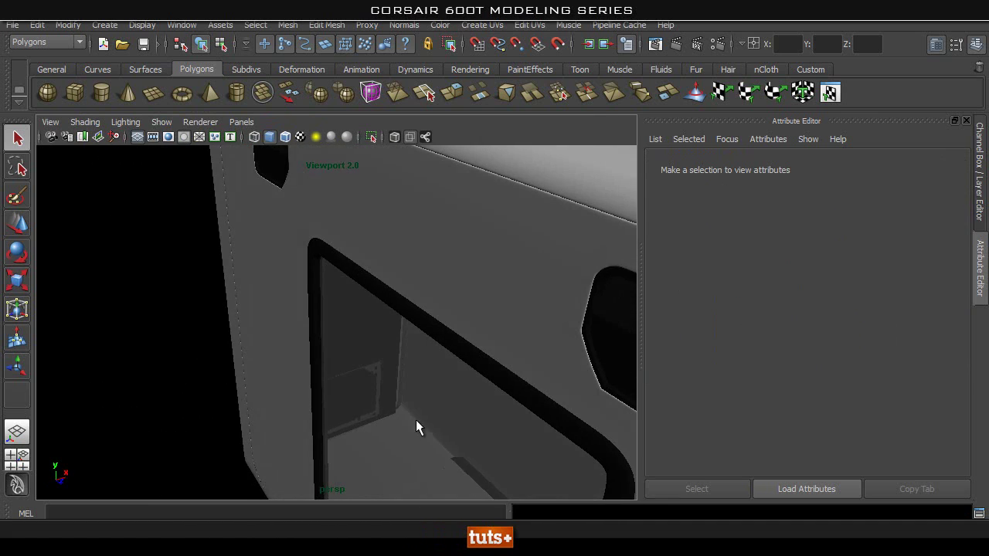
pyautogui.click(458, 399)
pyautogui.keyDown('alt'); pyautogui.moveTo(458, 395); pyautogui.dragTo(318, 290); pyautogui.keyUp('alt')
pyautogui.keyDown('alt'); pyautogui.moveTo(433, 360); pyautogui.dragTo(402, 363); pyautogui.keyUp('alt')
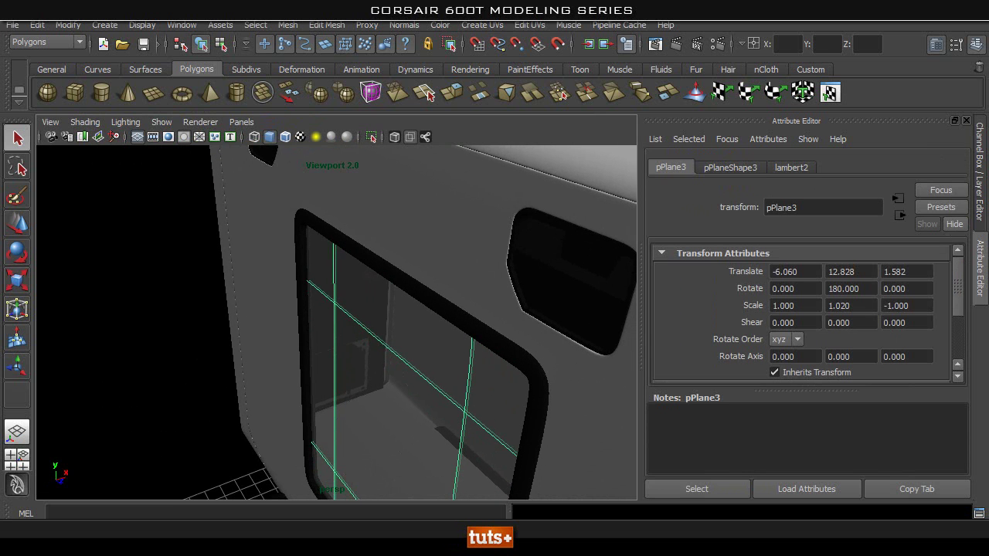
pyautogui.keyDown('alt'); pyautogui.moveTo(529, 360); pyautogui.dragTo(491, 319); pyautogui.keyUp('alt')
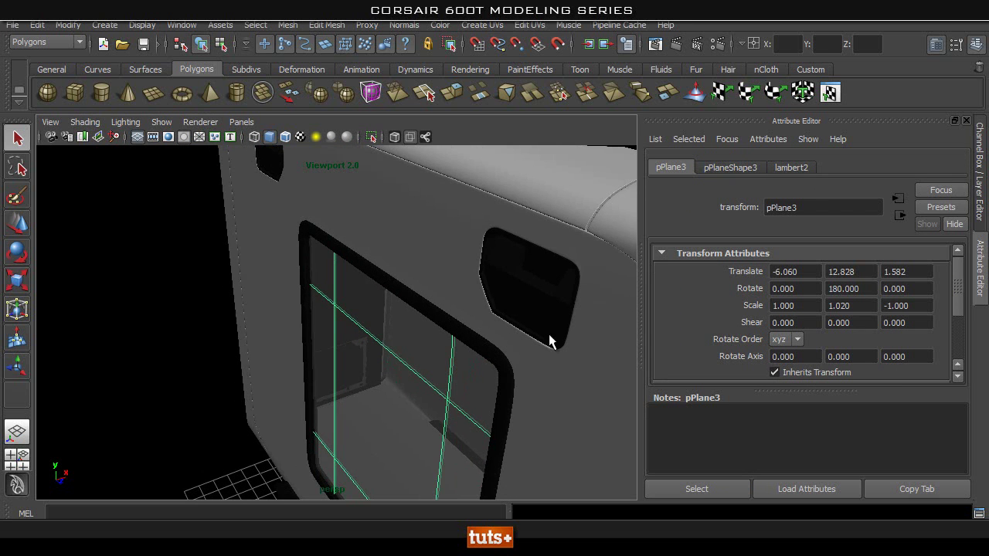
pyautogui.click(42, 265)
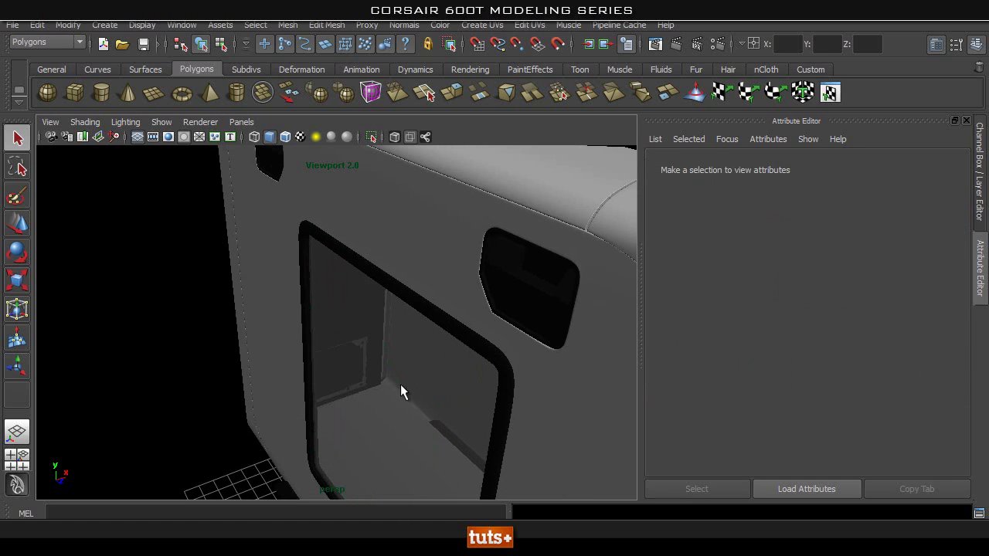
pyautogui.click(485, 360)
pyautogui.click(352, 409)
pyautogui.keyDown('alt'); pyautogui.moveTo(350, 412); pyautogui.dragTo(205, 194); pyautogui.keyUp('alt')
pyautogui.moveTo(346, 401); pyautogui.dragTo(360, 485, button='right')
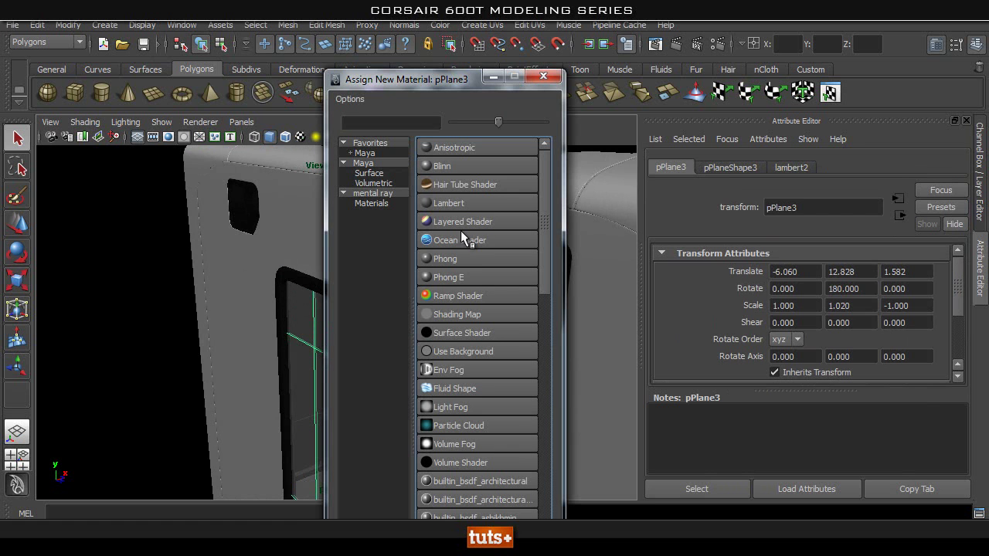
pyautogui.click(453, 202)
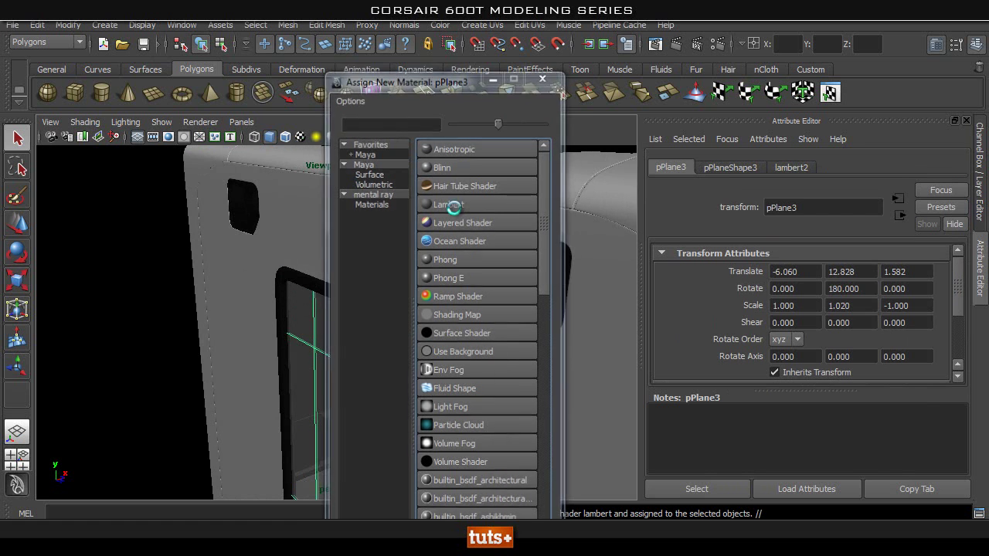
# Rename the window pane's new material as glass_material and deselect the pane.
pyautogui.doubleClick(827, 206)
pyautogui.write('glass_material')
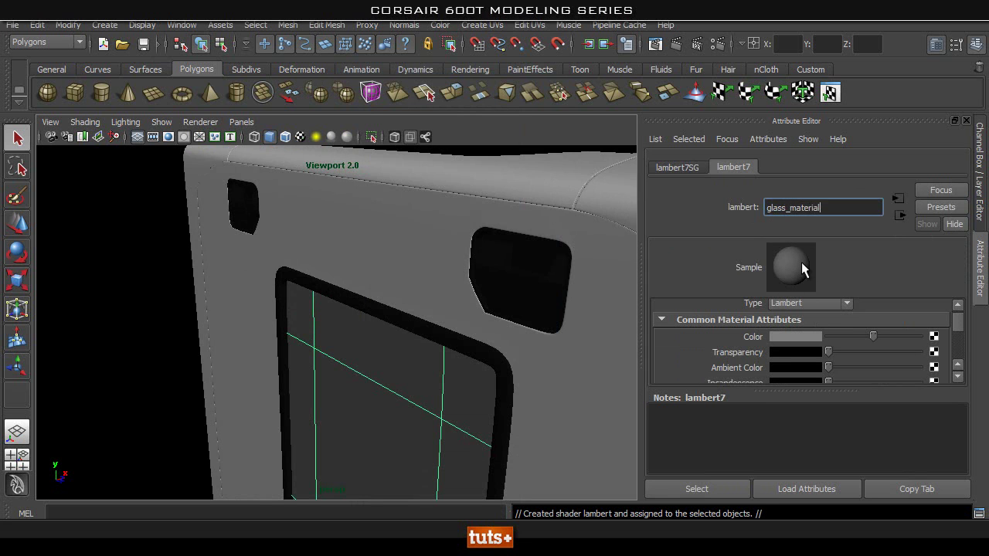
pyautogui.press('Return')
pyautogui.scroll(-2, 803, 337)
pyautogui.scroll(2, 847, 348)
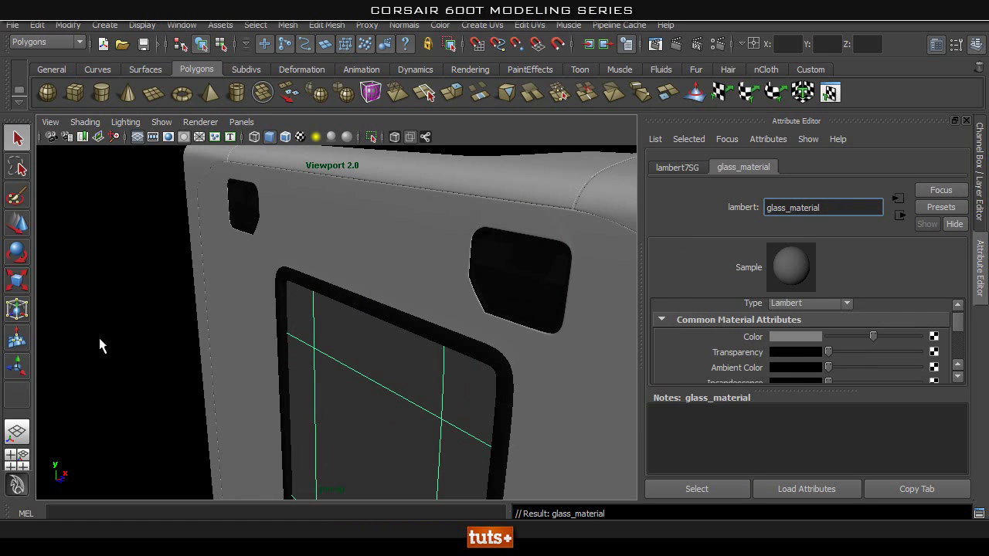
pyautogui.click(101, 346)
# Select the small LED bulb beside the ports on the top control panel and assign glass_material to it.
pyautogui.keyDown('alt'); pyautogui.moveTo(353, 340); pyautogui.dragTo(534, 348); pyautogui.keyUp('alt')
pyautogui.keyDown('alt'); pyautogui.moveTo(360, 344); pyautogui.dragTo(224, 379, button='middle'); pyautogui.keyUp('alt')
pyautogui.keyDown('alt'); pyautogui.moveTo(335, 349); pyautogui.dragTo(483, 362, button='right'); pyautogui.keyUp('alt')
pyautogui.moveTo(488, 363)
pyautogui.keyDown('alt'); pyautogui.mouseDown()
pyautogui.moveTo(360, 357)
pyautogui.moveTo(502, 375)
pyautogui.mouseUp(); pyautogui.keyUp('alt')
pyautogui.keyDown('alt'); pyautogui.moveTo(363, 393); pyautogui.dragTo(464, 401, button='right'); pyautogui.keyUp('alt')
pyautogui.keyDown('alt'); pyautogui.moveTo(449, 394); pyautogui.dragTo(483, 437); pyautogui.keyUp('alt')
pyautogui.keyDown('alt'); pyautogui.moveTo(456, 445); pyautogui.dragTo(285, 316, button='middle'); pyautogui.keyUp('alt')
pyautogui.keyDown('alt'); pyautogui.moveTo(367, 348); pyautogui.dragTo(529, 317, button='right'); pyautogui.keyUp('alt')
pyautogui.keyDown('alt'); pyautogui.moveTo(527, 303); pyautogui.dragTo(337, 418, button='middle'); pyautogui.keyUp('alt')
pyautogui.keyDown('alt'); pyautogui.moveTo(372, 383); pyautogui.dragTo(460, 377, button='right'); pyautogui.keyUp('alt')
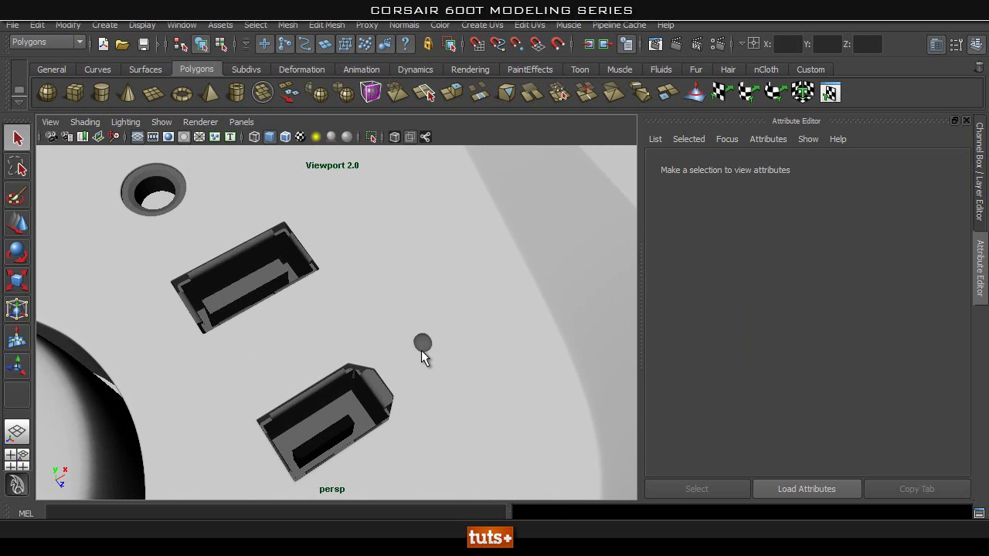
pyautogui.click(423, 343)
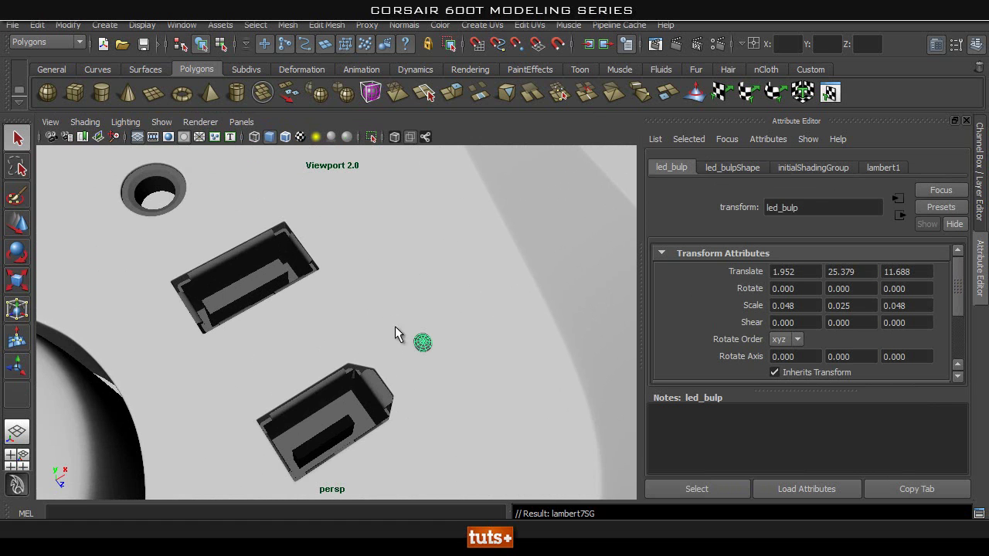
# Select the housings of the FireWire port, the single USB port beside it and the four grouped USB ports.
pyautogui.click(354, 402)
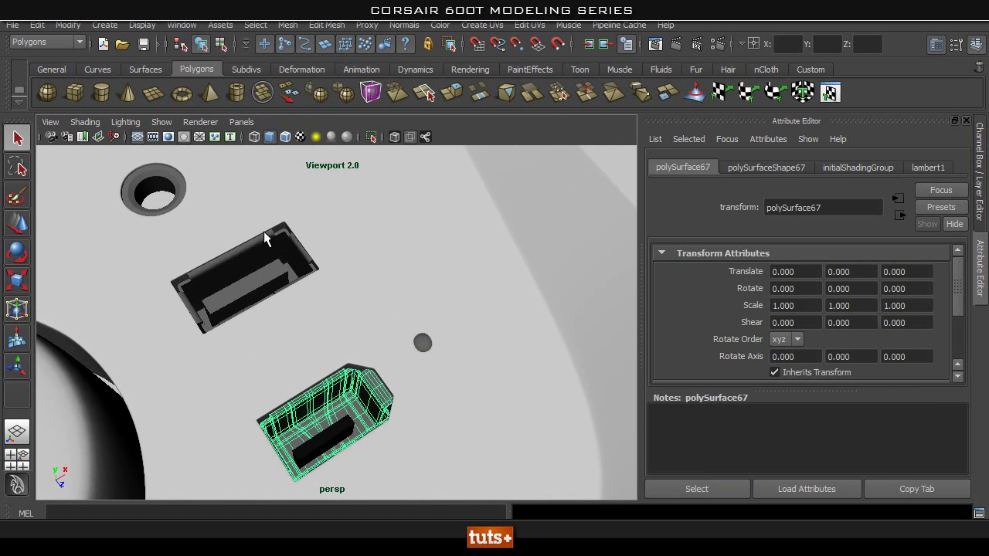
pyautogui.keyDown('shift'); pyautogui.click(261, 256); pyautogui.keyUp('shift')
pyautogui.scroll(-4, 116, 292)
pyautogui.keyDown('alt'); pyautogui.moveTo(62, 410); pyautogui.dragTo(338, 272, button='middle'); pyautogui.keyUp('alt')
pyautogui.scroll(3, 353, 298)
pyautogui.click(366, 275)
pyautogui.keyDown('shift'); pyautogui.click(308, 290); pyautogui.keyUp('shift')
pyautogui.keyDown('shift'); pyautogui.click(242, 334); pyautogui.keyUp('shift')
pyautogui.keyDown('shift'); pyautogui.click(193, 354); pyautogui.keyUp('shift')
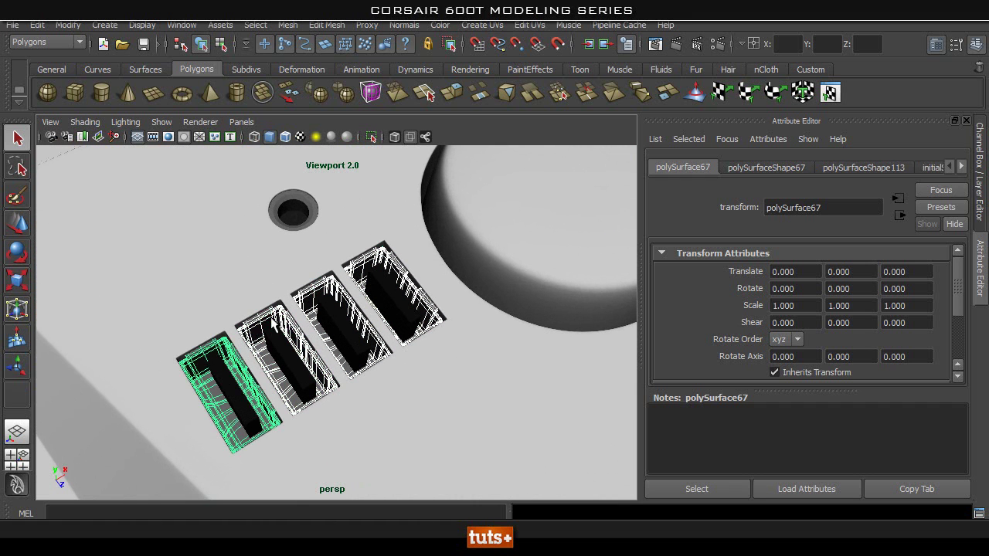
# Assign a new Lambert material to the selected port housings and rename it metallic_silver_material.
pyautogui.rightClick(259, 326)
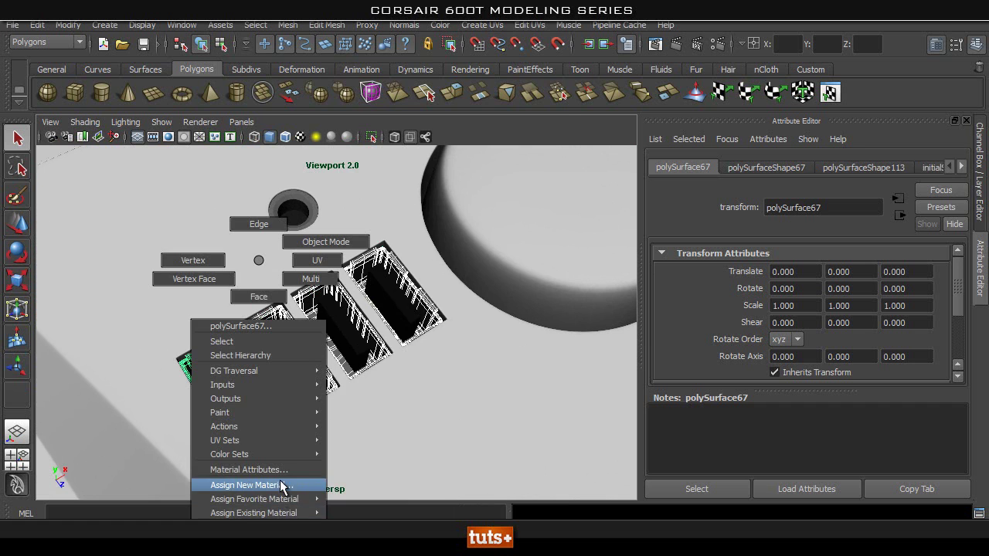
pyautogui.click(263, 486)
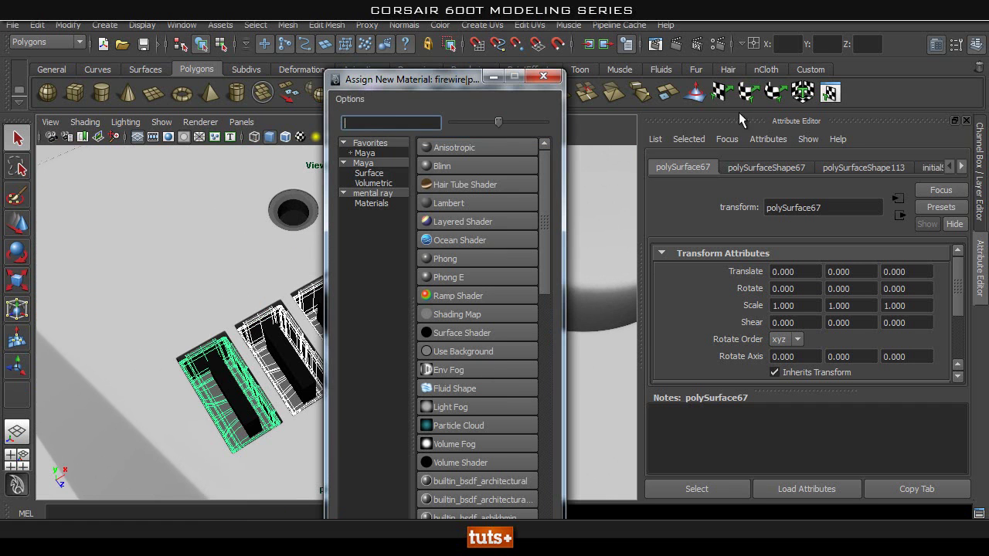
pyautogui.click(451, 202)
pyautogui.moveTo(877, 331); pyautogui.dragTo(844, 317)
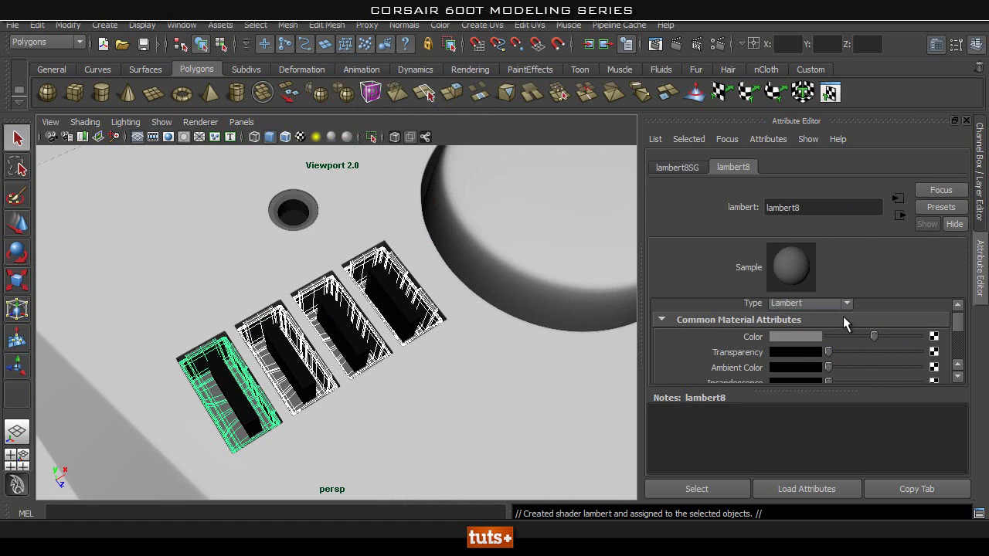
pyautogui.doubleClick(821, 209)
pyautogui.write('met')
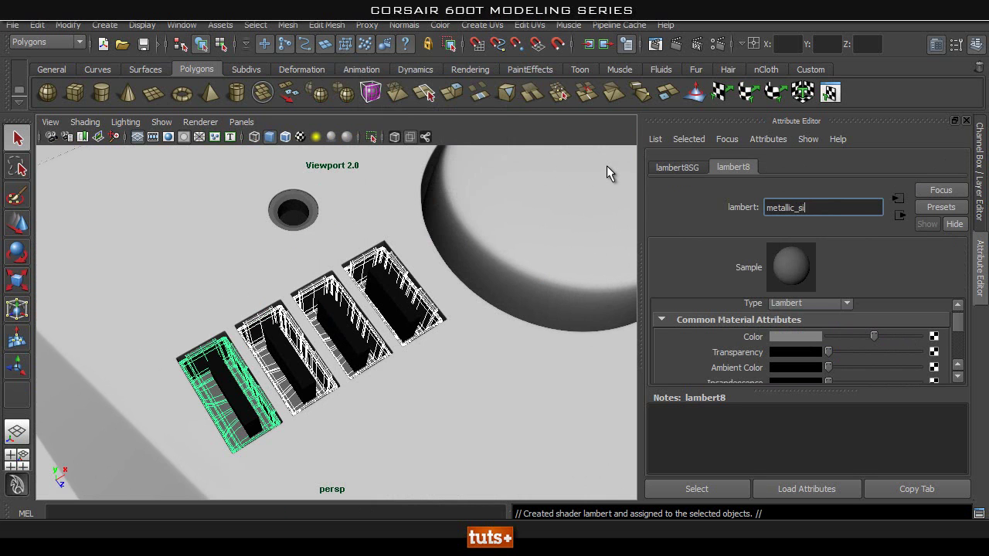
pyautogui.write('allic_silver_material')
pyautogui.press('Return')
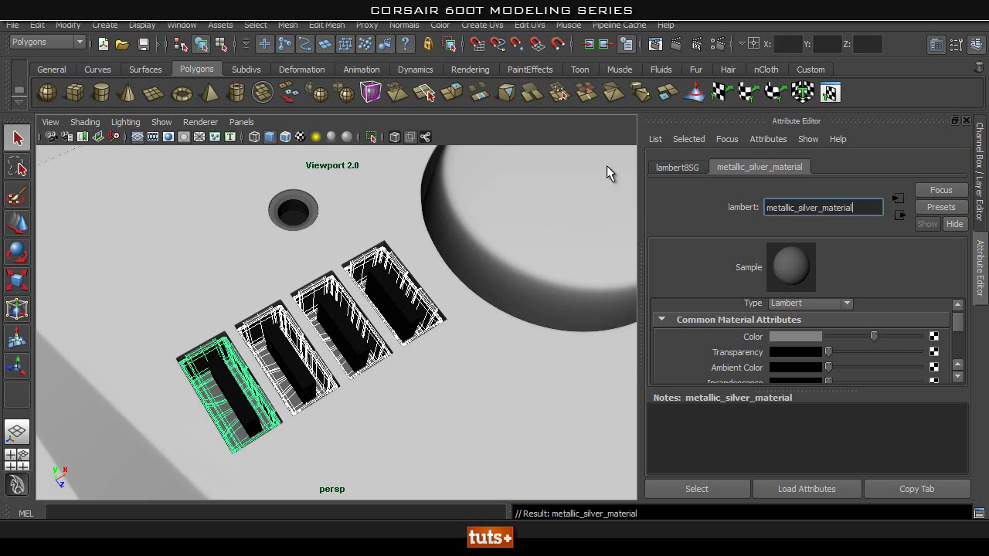
# Select the microphone jack and the audio jack on the top panel and assign metallic_silver_material to them.
pyautogui.keyDown('alt'); pyautogui.moveTo(379, 255); pyautogui.dragTo(315, 243); pyautogui.keyUp('alt')
pyautogui.click(313, 242)
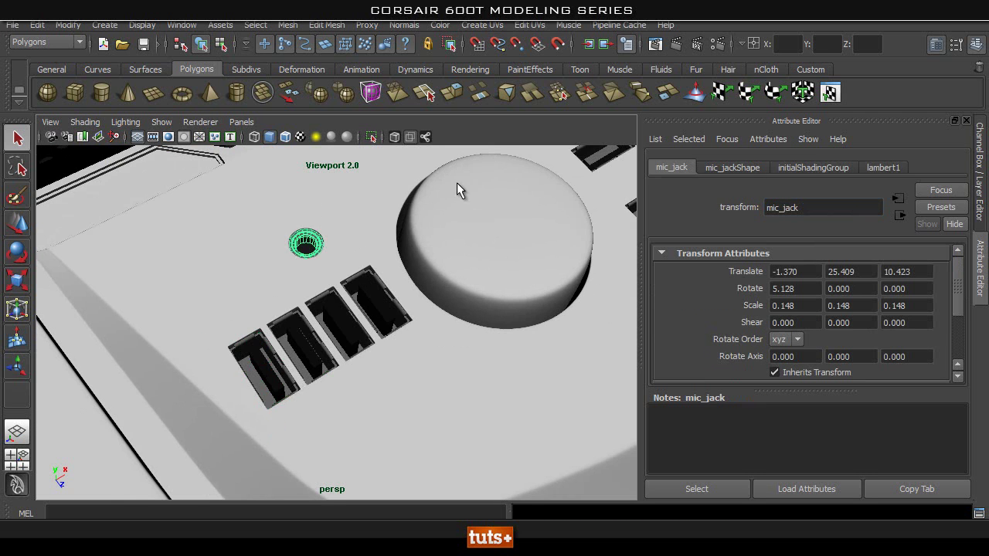
pyautogui.keyDown('alt'); pyautogui.moveTo(299, 267); pyautogui.dragTo(310, 304, button='middle'); pyautogui.keyUp('alt')
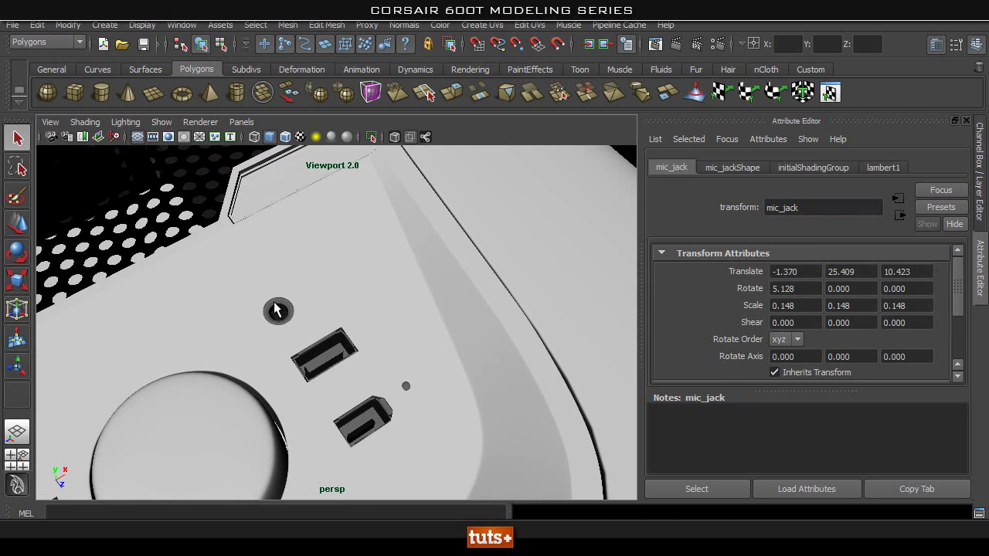
pyautogui.click(277, 310)
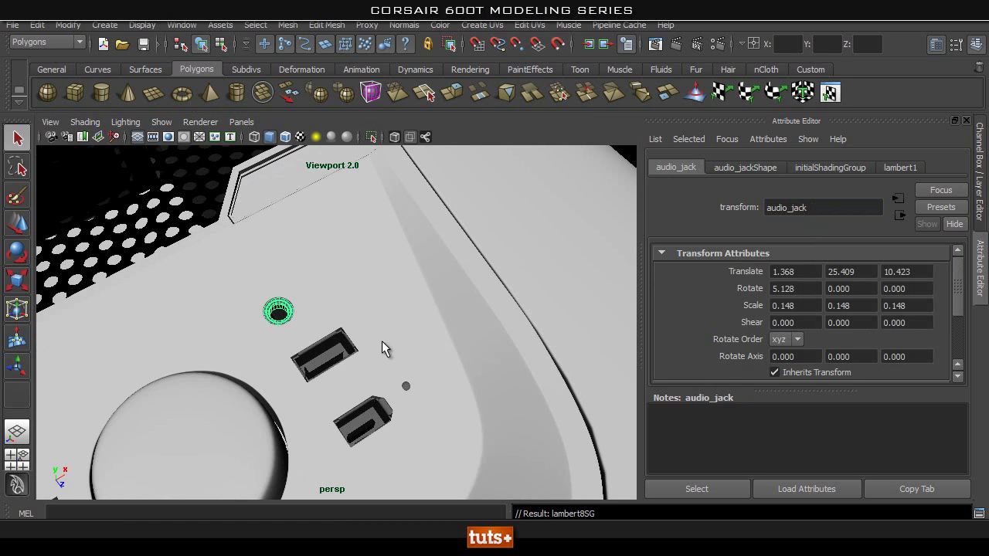
# Select the inner tongue of the single USB port beside the FireWire port and assign a new Lambert material to it.
pyautogui.click(342, 343)
pyautogui.keyDown('alt'); pyautogui.moveTo(343, 342); pyautogui.dragTo(340, 352); pyautogui.keyUp('alt')
pyautogui.scroll(4, 377, 302)
pyautogui.keyDown('alt'); pyautogui.moveTo(340, 353); pyautogui.dragTo(358, 316, button='middle'); pyautogui.keyUp('alt')
pyautogui.keyDown('alt'); pyautogui.moveTo(358, 316); pyautogui.dragTo(410, 326, button='right'); pyautogui.keyUp('alt')
pyautogui.click(410, 326)
pyautogui.keyDown('alt'); pyautogui.moveTo(431, 384); pyautogui.dragTo(413, 346, button='middle'); pyautogui.keyUp('alt')
pyautogui.moveTo(385, 244); pyautogui.dragTo(393, 472, button='right')
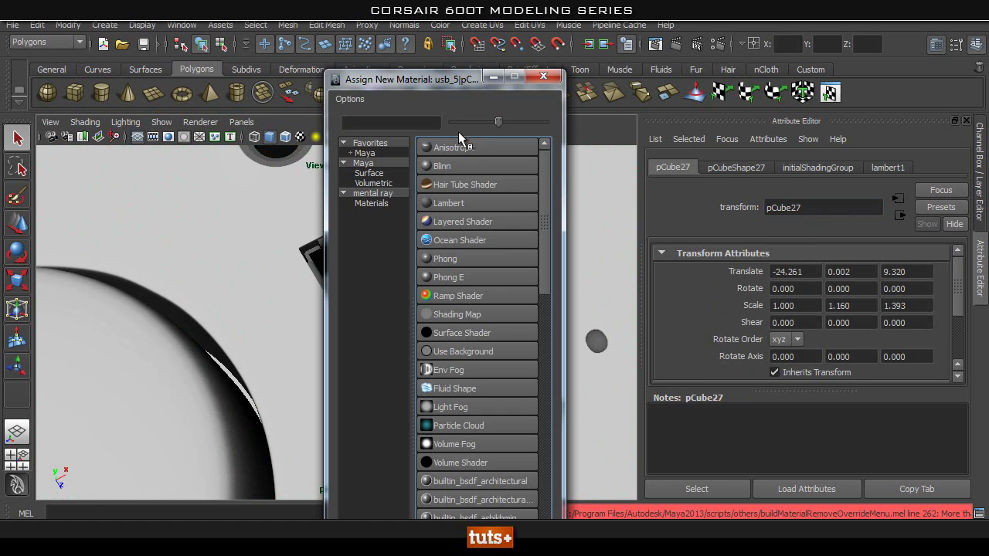
pyautogui.moveTo(440, 79); pyautogui.dragTo(688, 43)
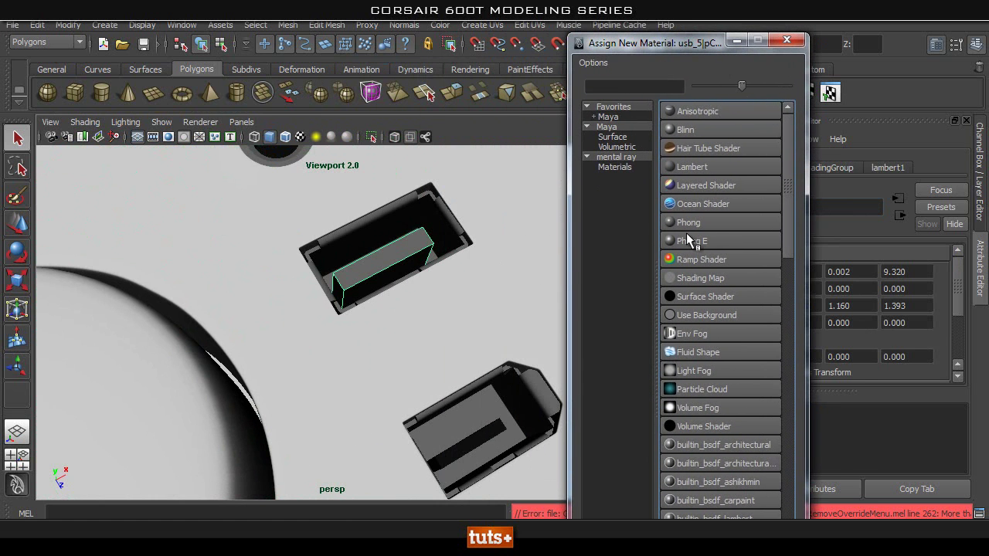
pyautogui.click(691, 165)
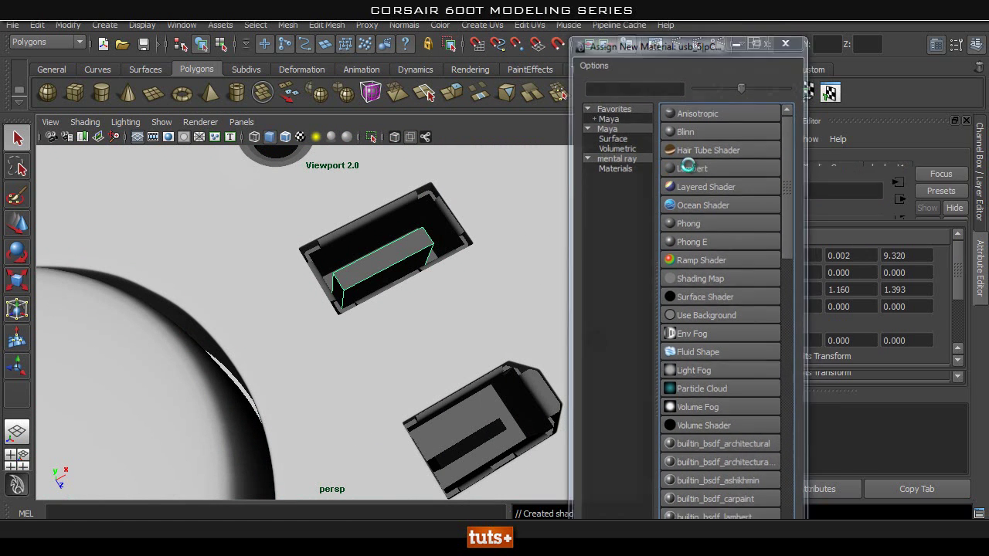
# Rename the USB tongue's material as blue_plastic_material and set its color to pure blue.
pyautogui.doubleClick(814, 209)
pyautogui.write('b')
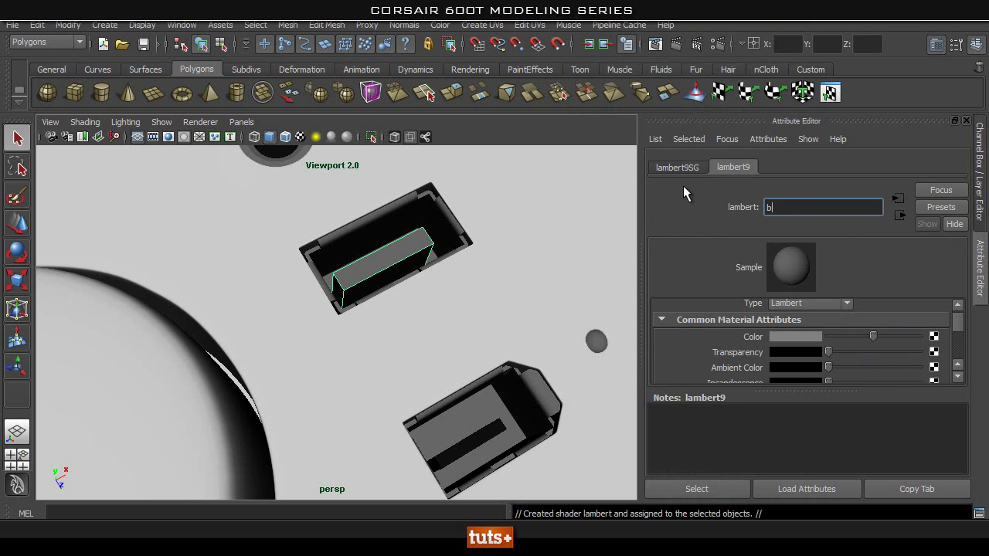
pyautogui.write('lue_plastic_material')
pyautogui.press('Return')
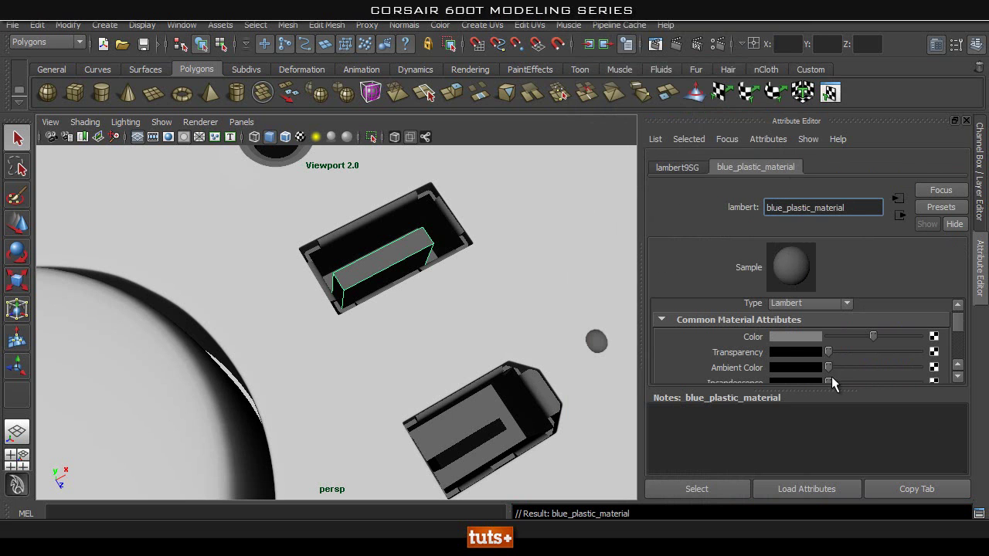
pyautogui.click(792, 338)
pyautogui.moveTo(775, 354); pyautogui.dragTo(795, 354)
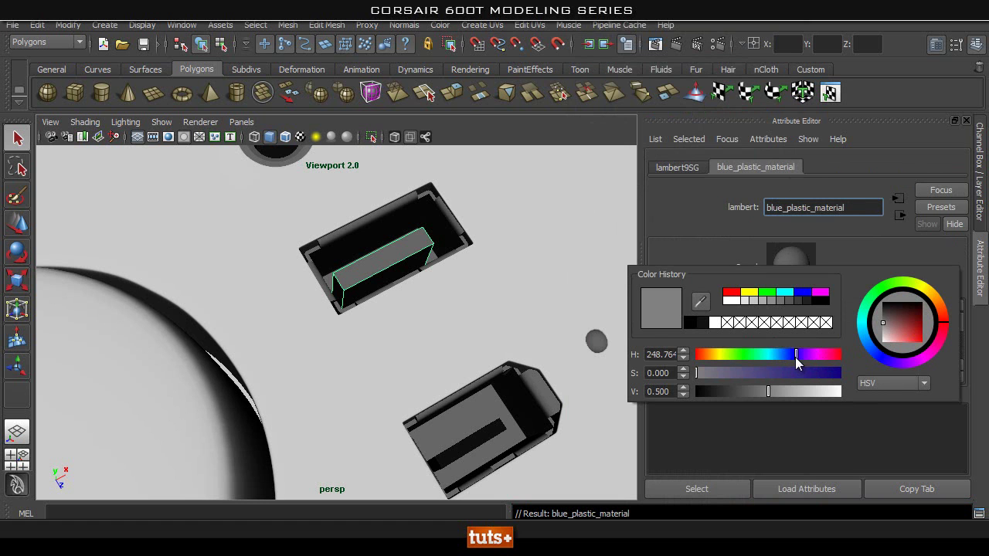
pyautogui.click(803, 293)
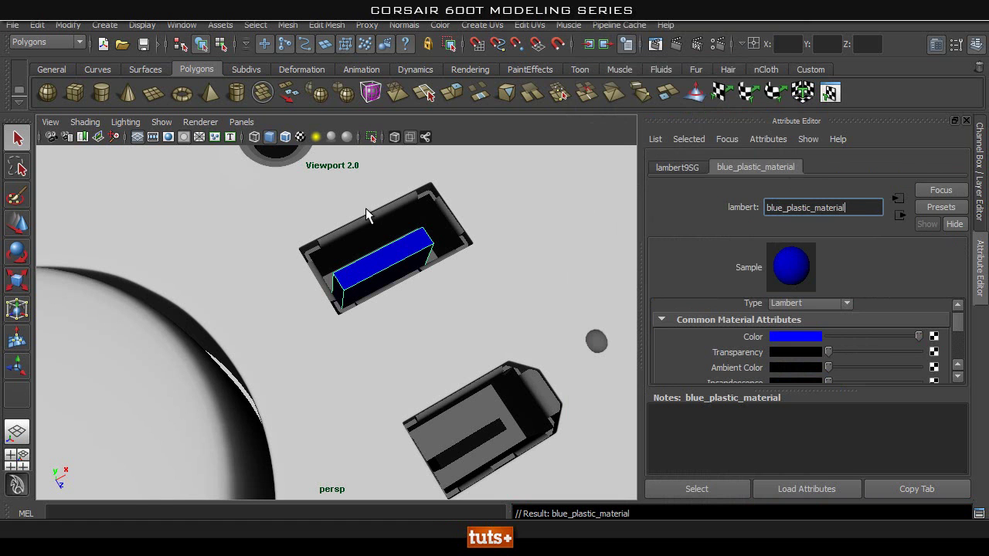
# Clear the selection and examine the materials across the top panel and the whole case.
pyautogui.click(412, 208)
pyautogui.keyDown('alt'); pyautogui.moveTo(523, 241); pyautogui.dragTo(345, 250, button='right'); pyautogui.keyUp('alt')
pyautogui.keyDown('alt'); pyautogui.moveTo(540, 304); pyautogui.dragTo(444, 290, button='right'); pyautogui.keyUp('alt')
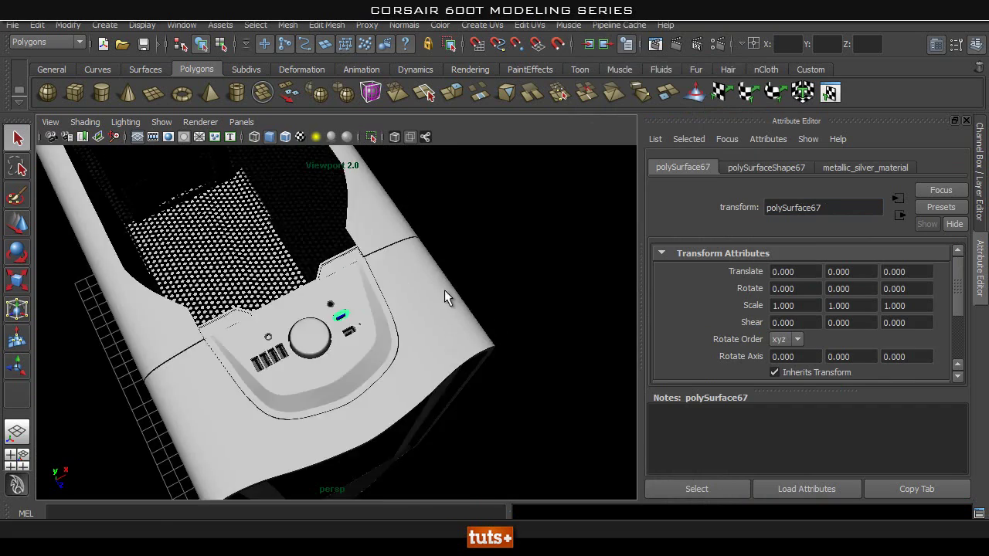
pyautogui.keyDown('alt'); pyautogui.moveTo(444, 290); pyautogui.dragTo(438, 294); pyautogui.keyUp('alt')
pyautogui.click(502, 297)
pyautogui.keyDown('alt'); pyautogui.moveTo(417, 302); pyautogui.dragTo(216, 297, button='right'); pyautogui.keyUp('alt')
pyautogui.keyDown('alt'); pyautogui.moveTo(216, 298); pyautogui.dragTo(258, 291); pyautogui.keyUp('alt')
pyautogui.keyDown('alt'); pyautogui.moveTo(418, 297); pyautogui.dragTo(321, 303, button='right'); pyautogui.keyUp('alt')
pyautogui.keyDown('alt'); pyautogui.moveTo(320, 303); pyautogui.dragTo(349, 300); pyautogui.keyUp('alt')
pyautogui.keyDown('alt'); pyautogui.moveTo(350, 301); pyautogui.dragTo(285, 249, button='right'); pyautogui.keyUp('alt')
pyautogui.keyDown('alt'); pyautogui.moveTo(541, 321); pyautogui.dragTo(328, 361); pyautogui.keyUp('alt')
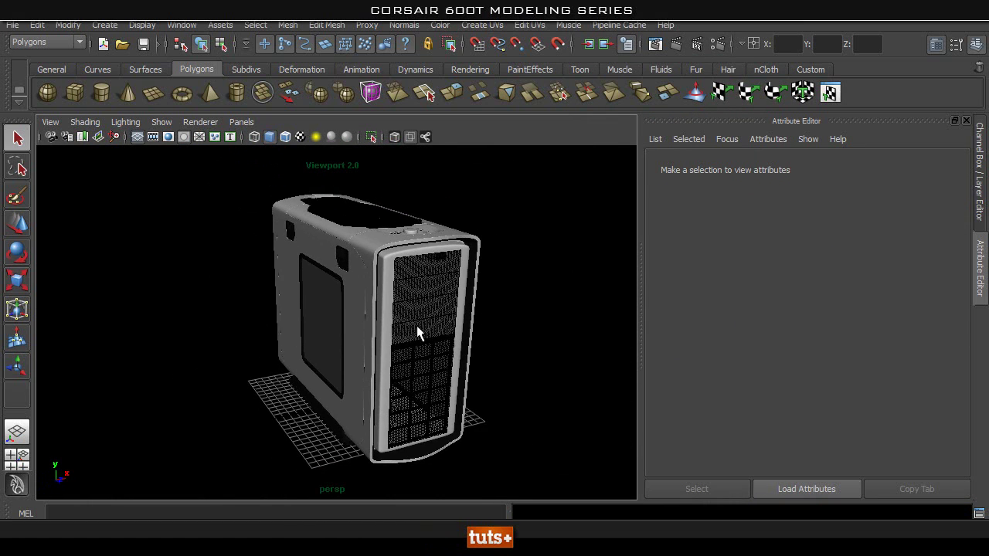